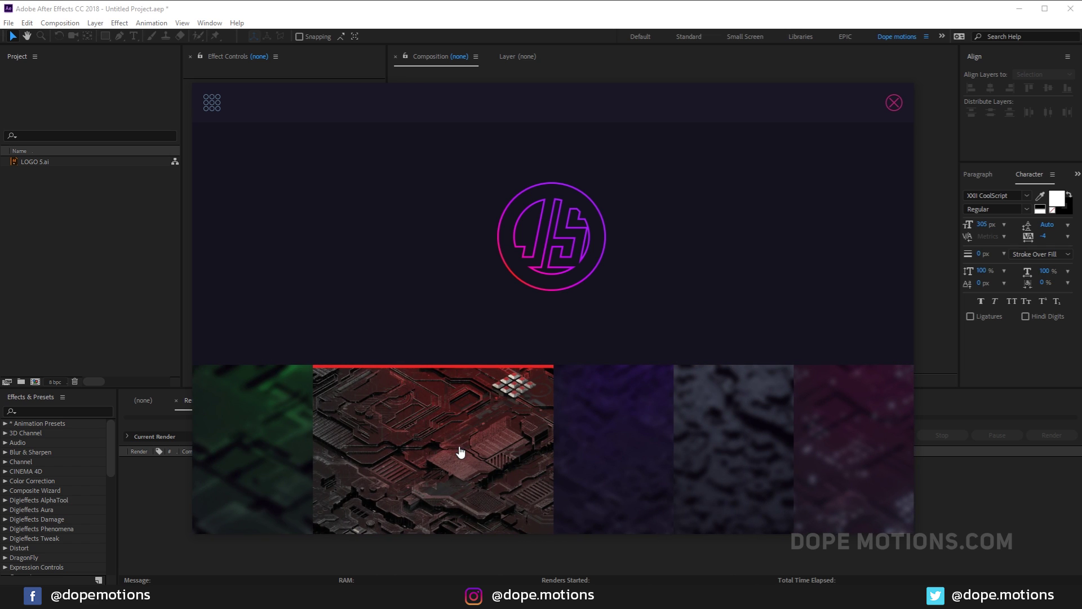
Generate a displacement map in JSplacement 2 with sprite scaling 35 and background brightness 80, and open its save dialog without saving
click(460, 451)
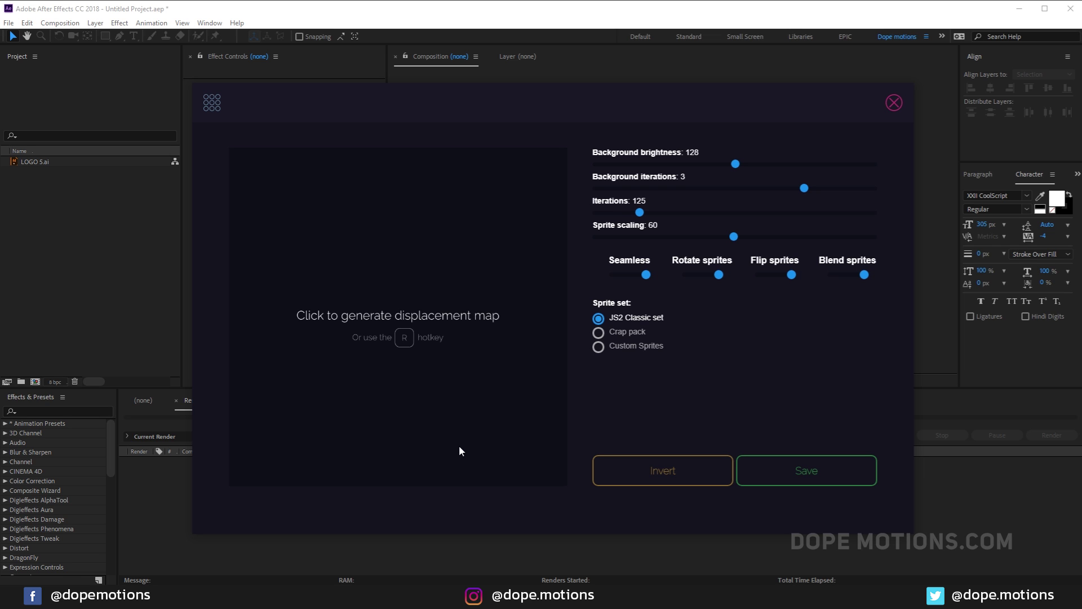
click(434, 325)
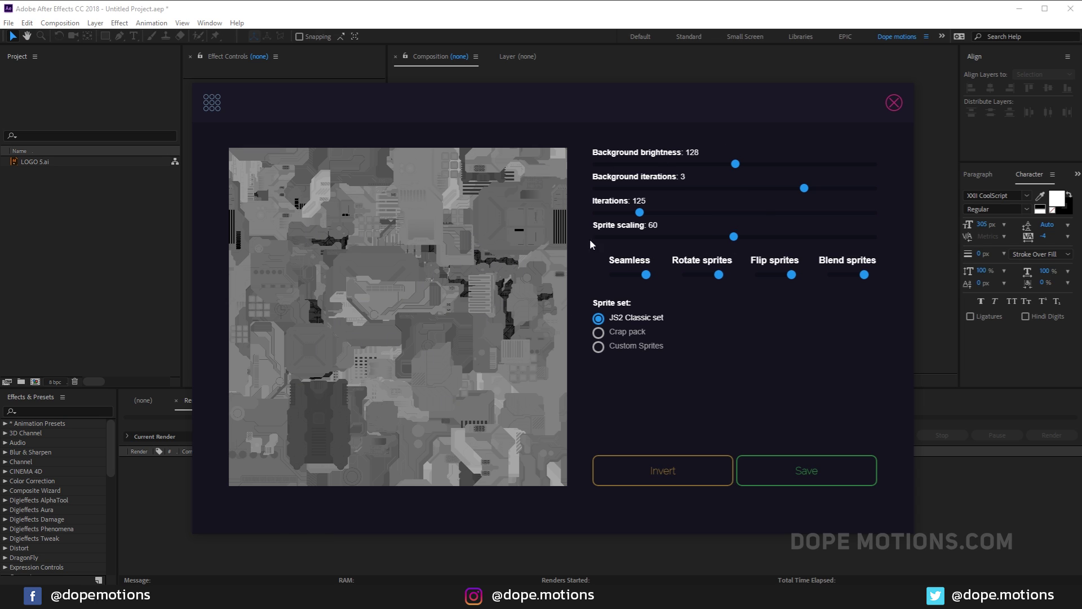
click(676, 236)
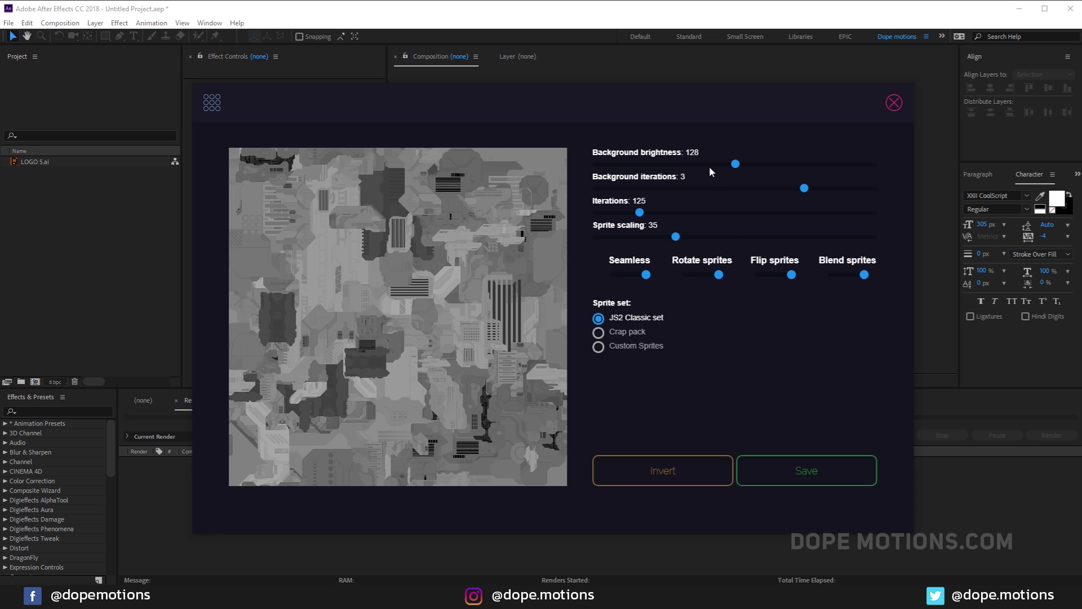
click(683, 164)
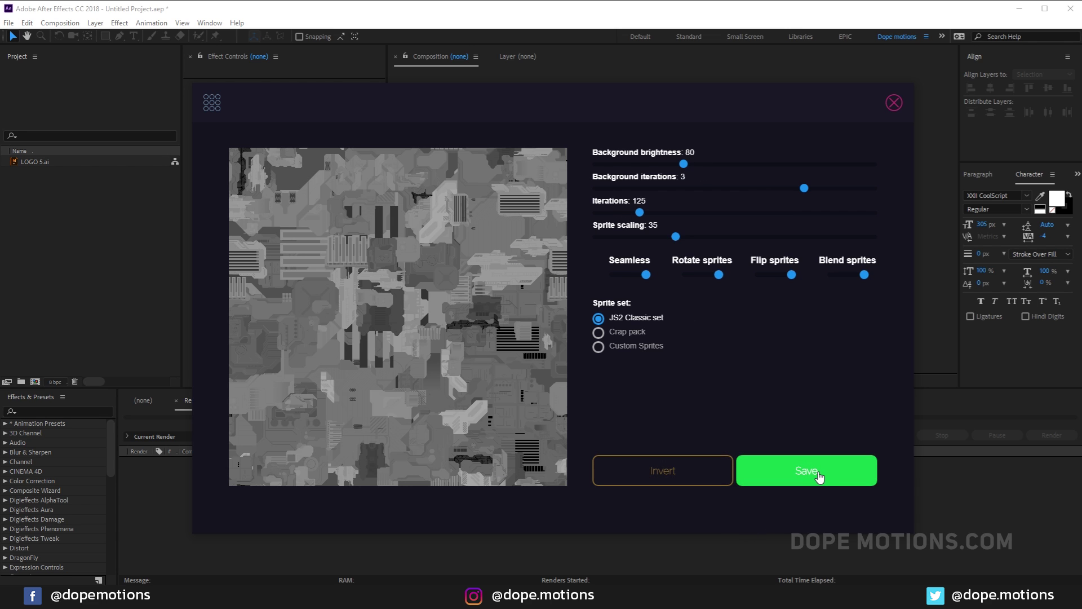
click(819, 477)
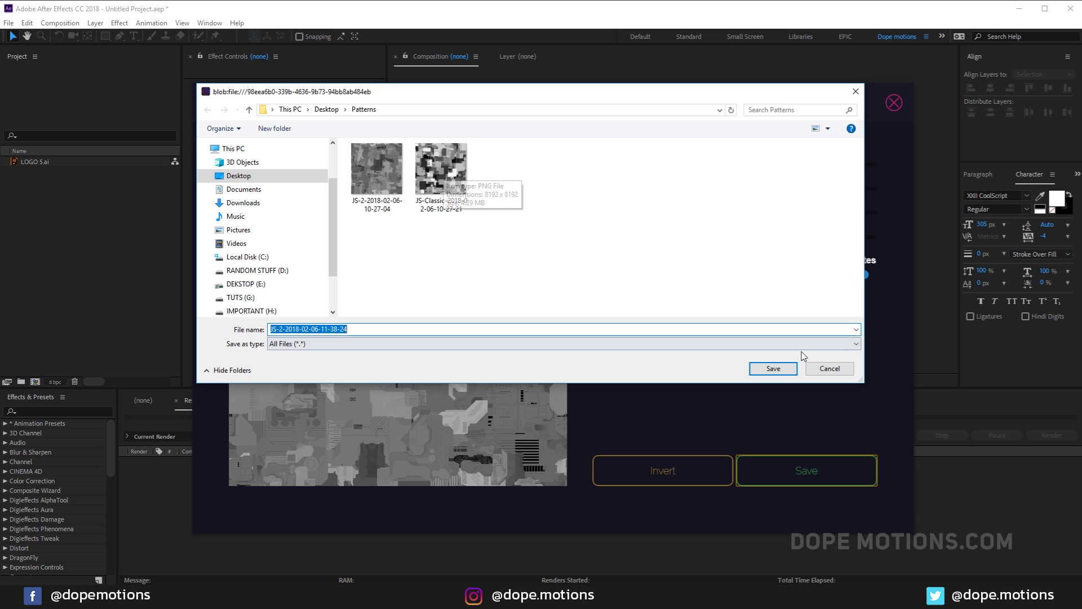
click(814, 370)
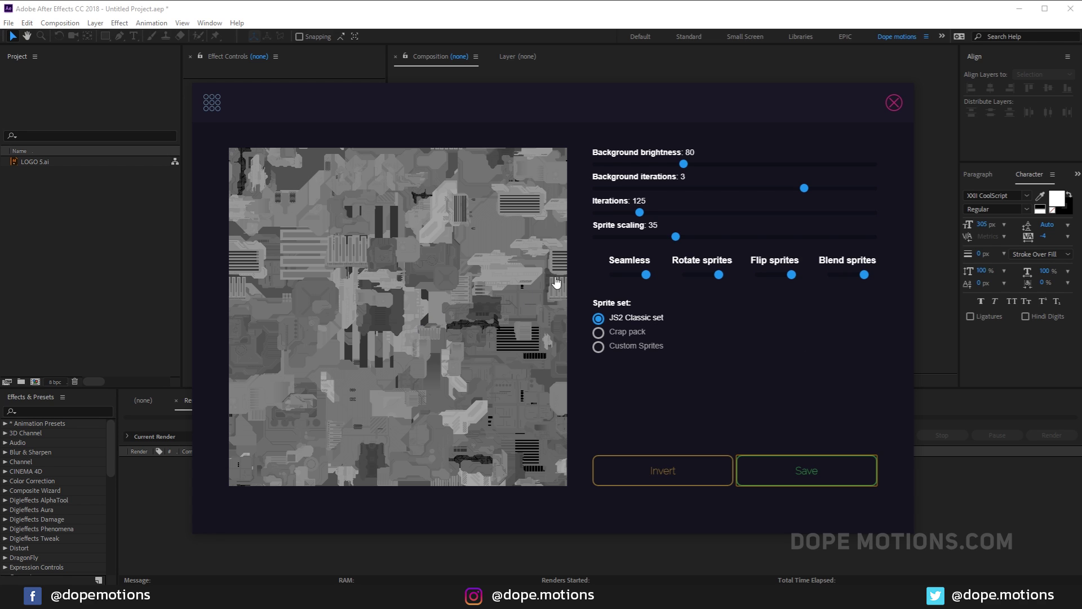
Generate a displacement map in JSplacement Classic with 1430 iterations, and close JSplacement without saving
click(212, 107)
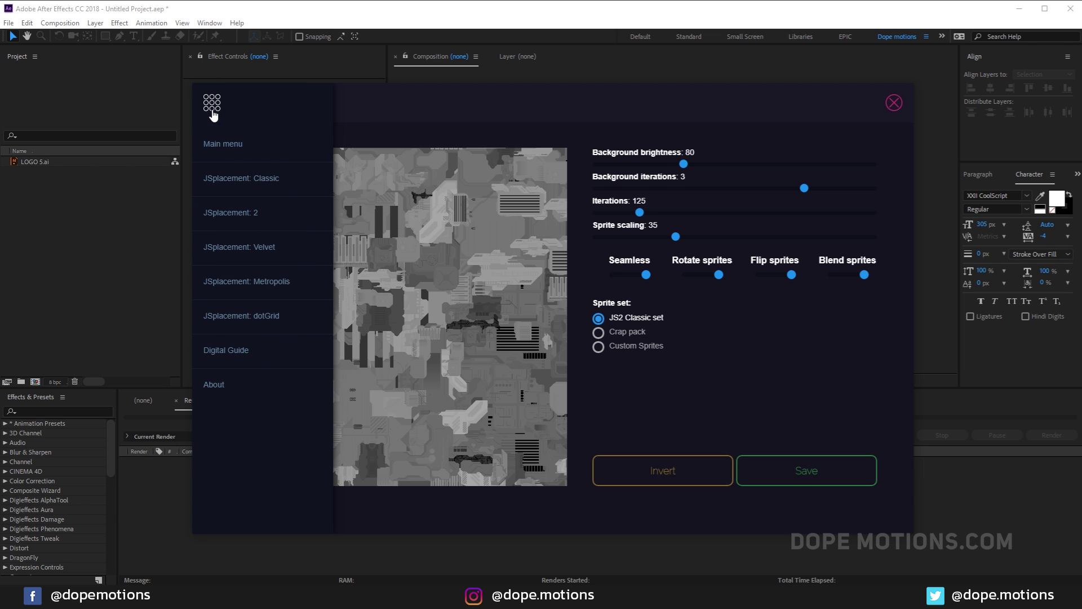
click(237, 143)
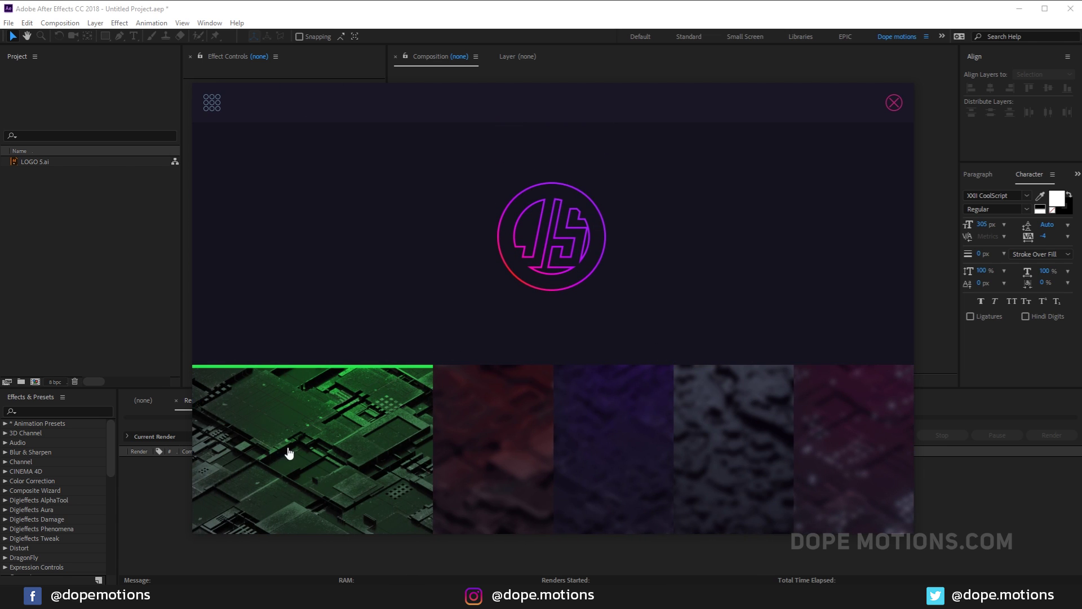
click(287, 451)
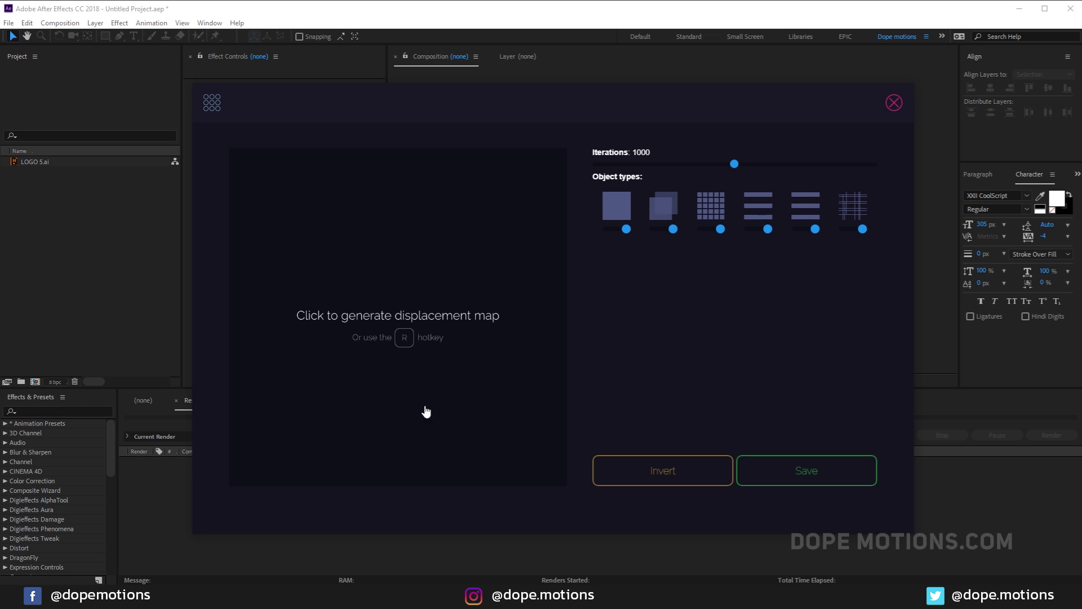
click(290, 333)
drag(733, 164, 793, 163)
click(553, 178)
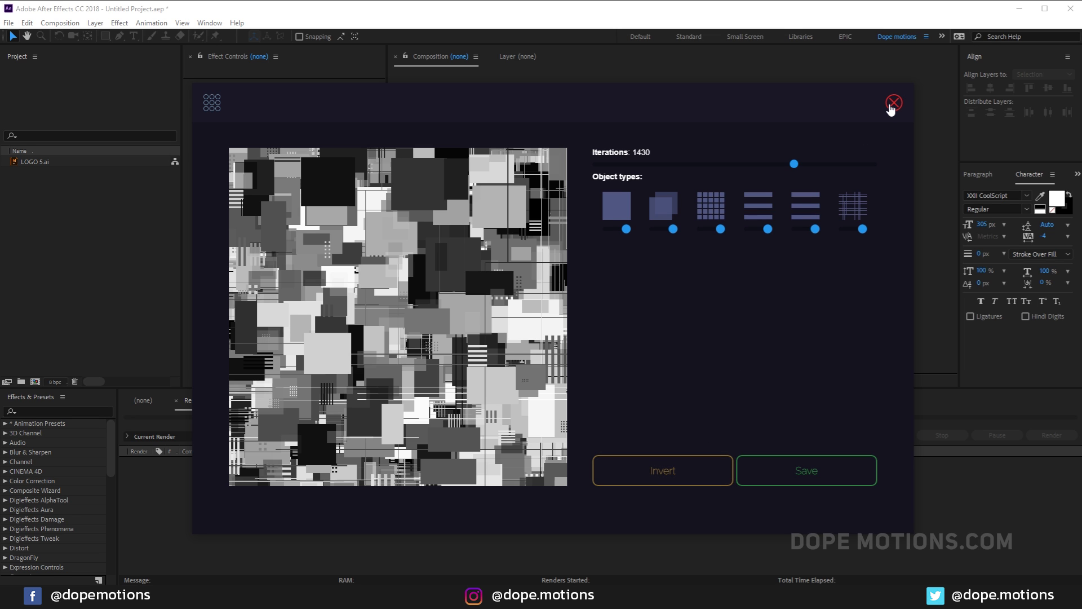
click(892, 103)
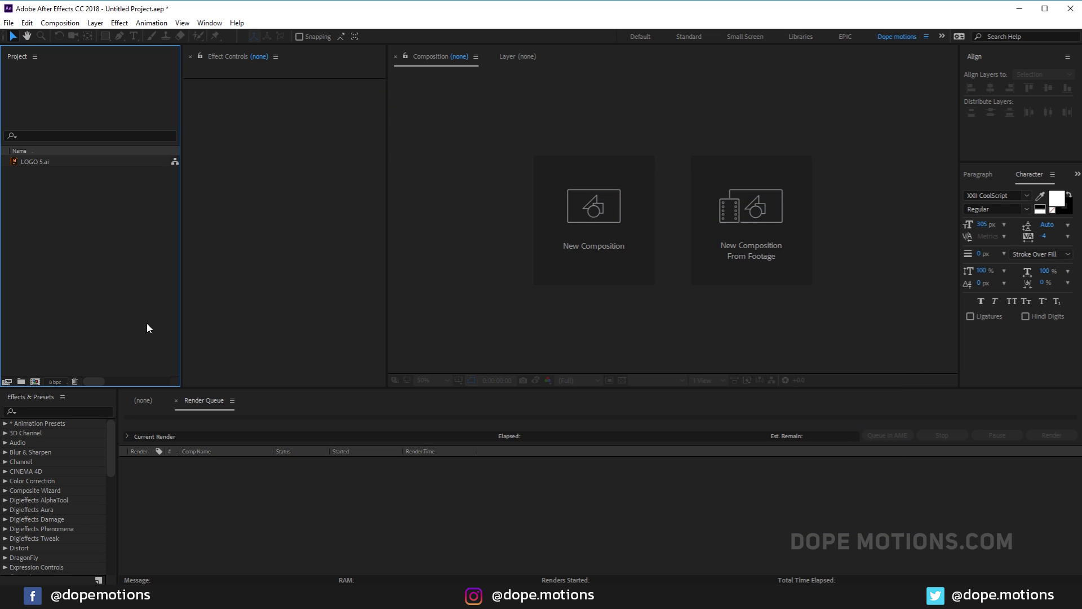
double_click(127, 280)
click(240, 116)
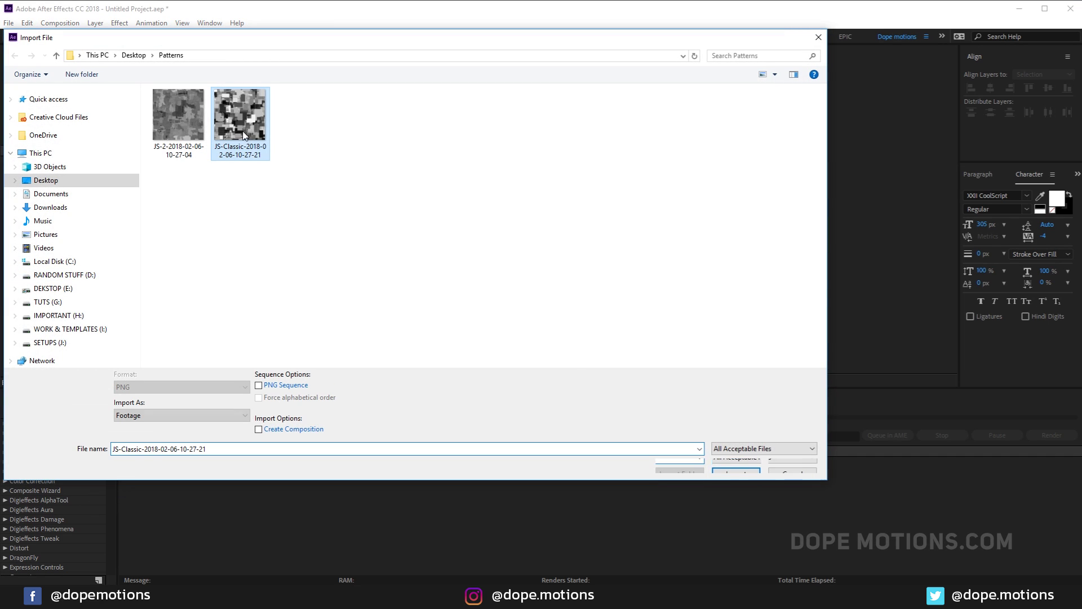
click(191, 132)
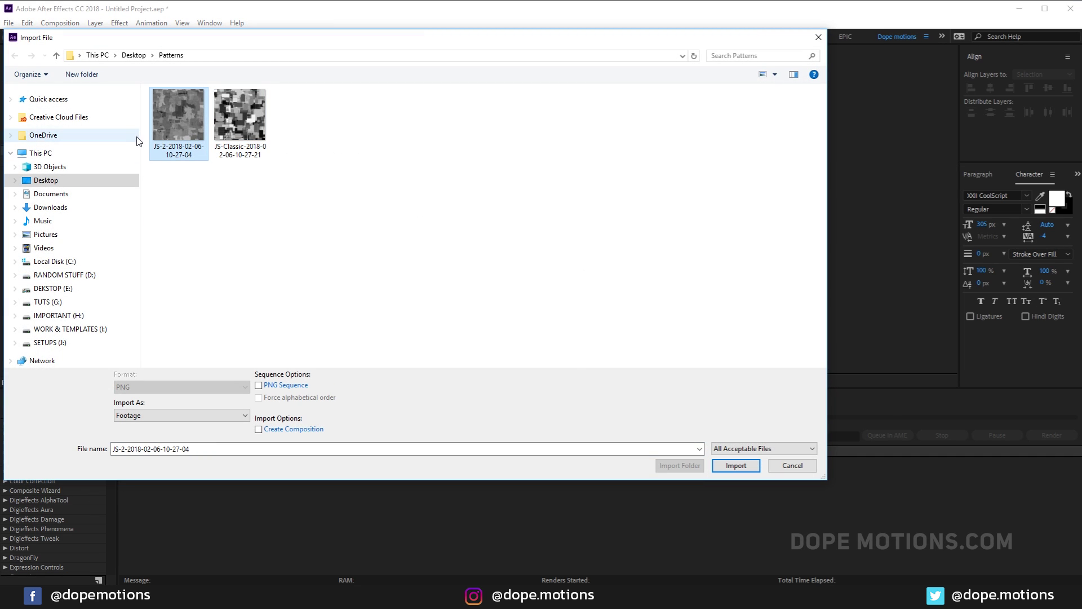
click(241, 114)
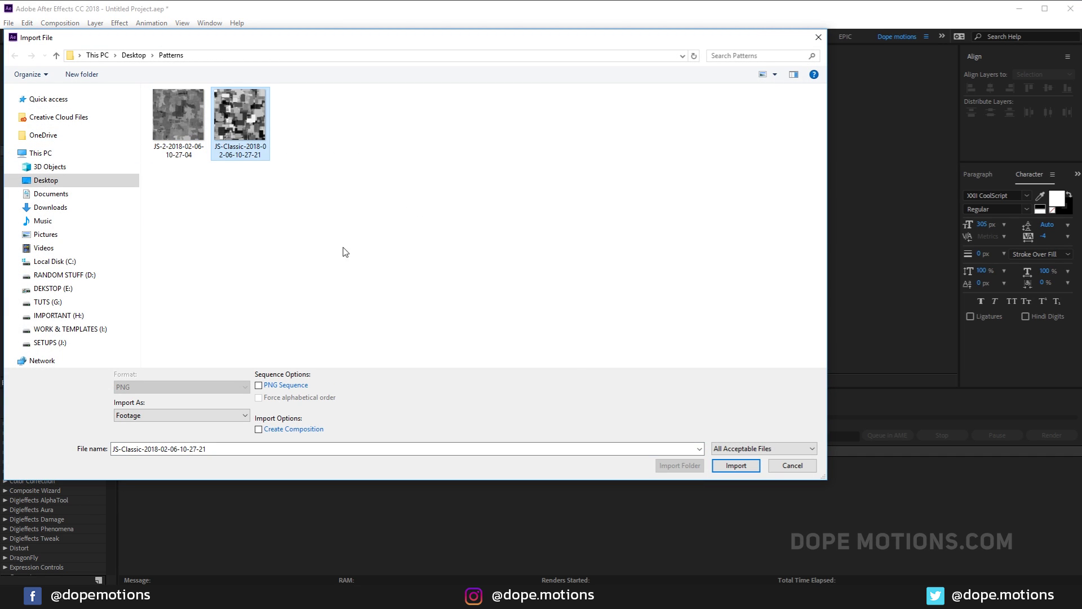
click(739, 465)
click(96, 258)
click(42, 161)
click(56, 188)
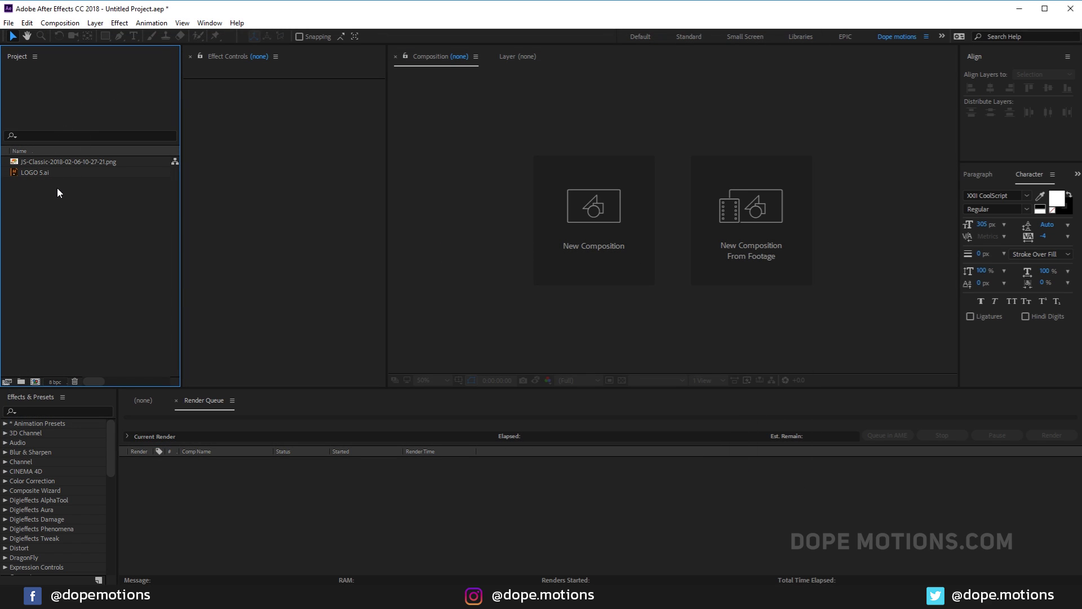
Create a 1920 x 1080 composition named Main at 30 frames per second, lasting 10 seconds
click(39, 383)
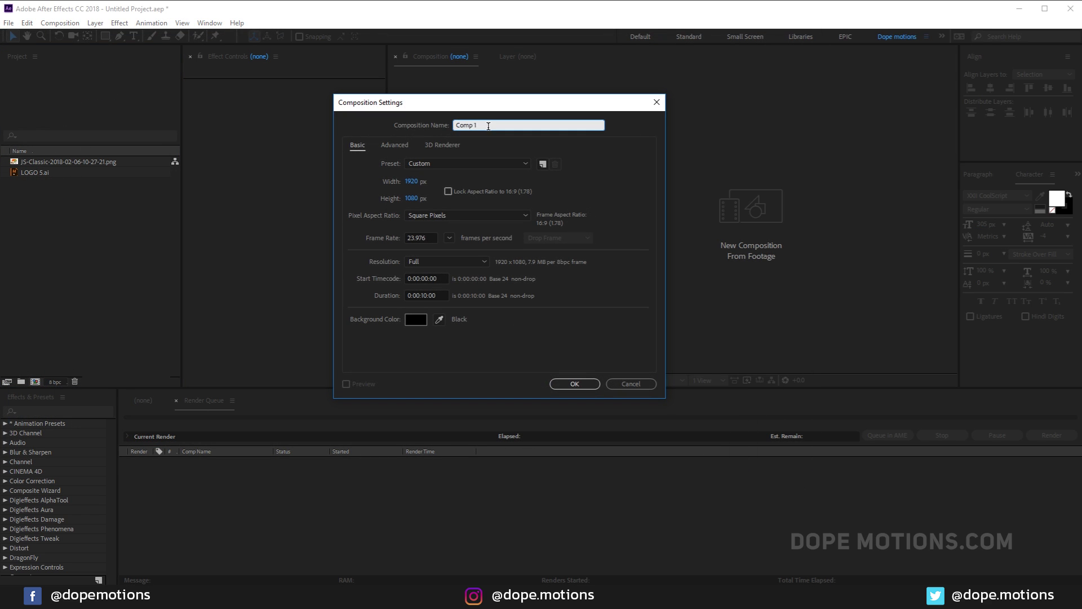
text(Main)
click(449, 238)
click(470, 337)
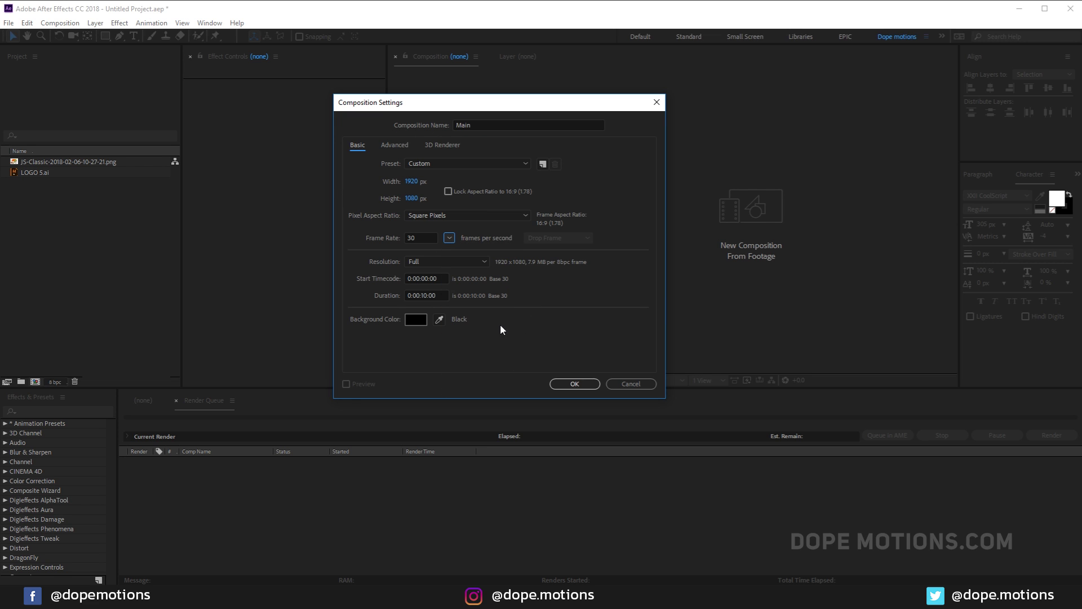
click(585, 383)
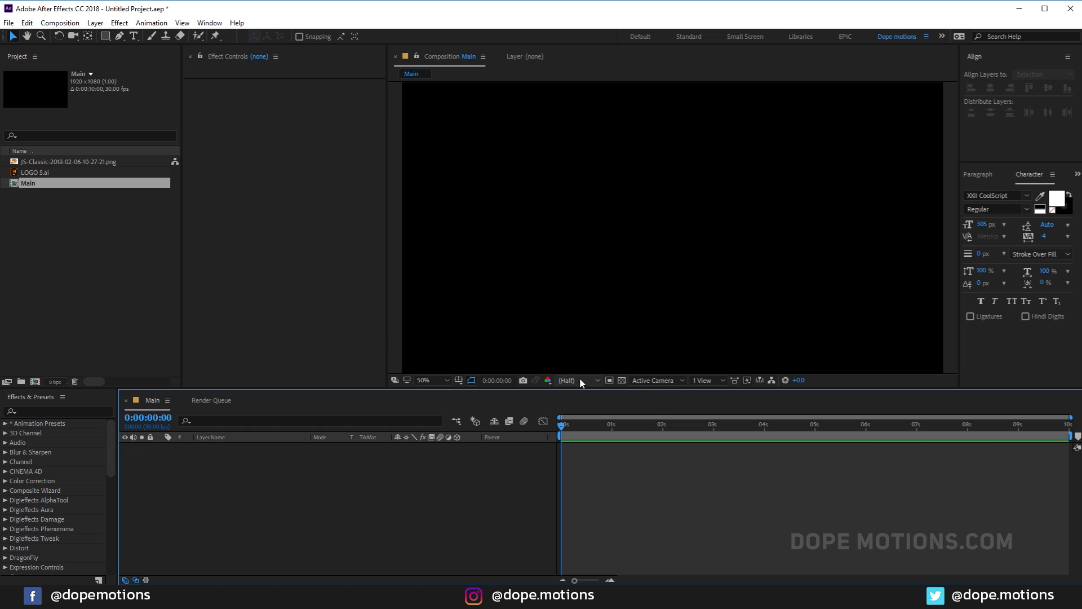
Create a second composition named Logo with the same 1920 x 1080, 30 fps and 10-second settings
drag(524, 389, 496, 429)
click(35, 422)
text(Logo)
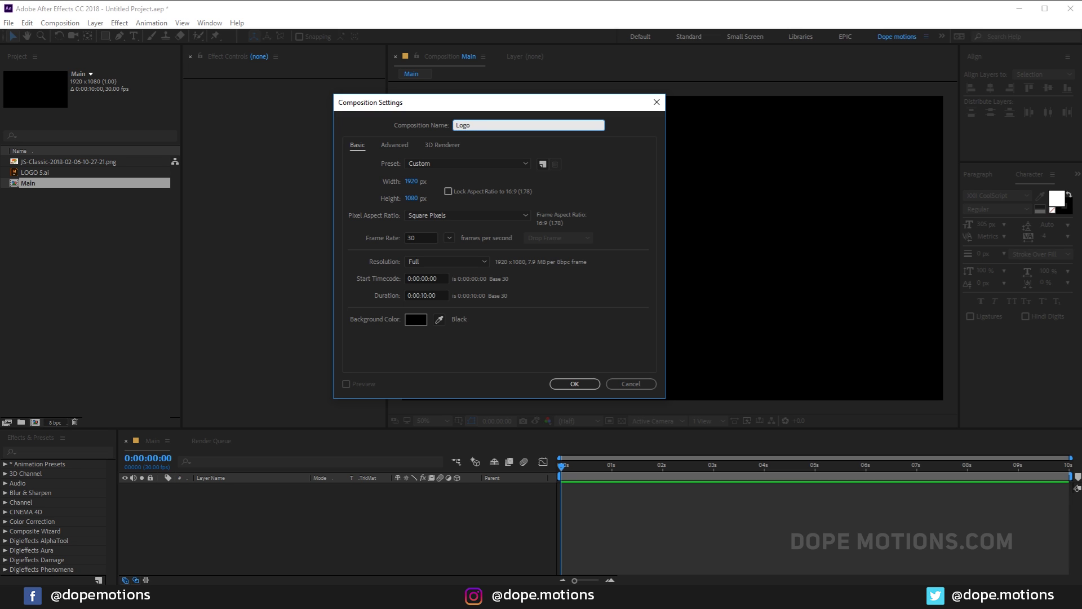
click(565, 383)
Place LOGO S.ai in the Logo composition and set its scale to 60%
drag(32, 185, 229, 527)
key(s)
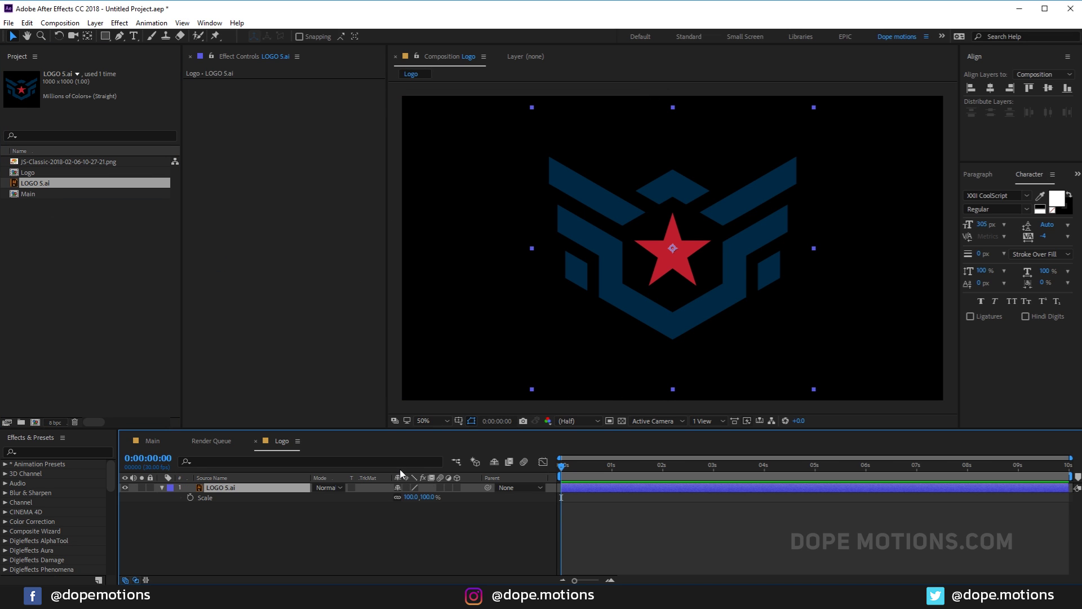
click(435, 500)
text(70)
key(Return)
text(60)
key(Return)
click(525, 399)
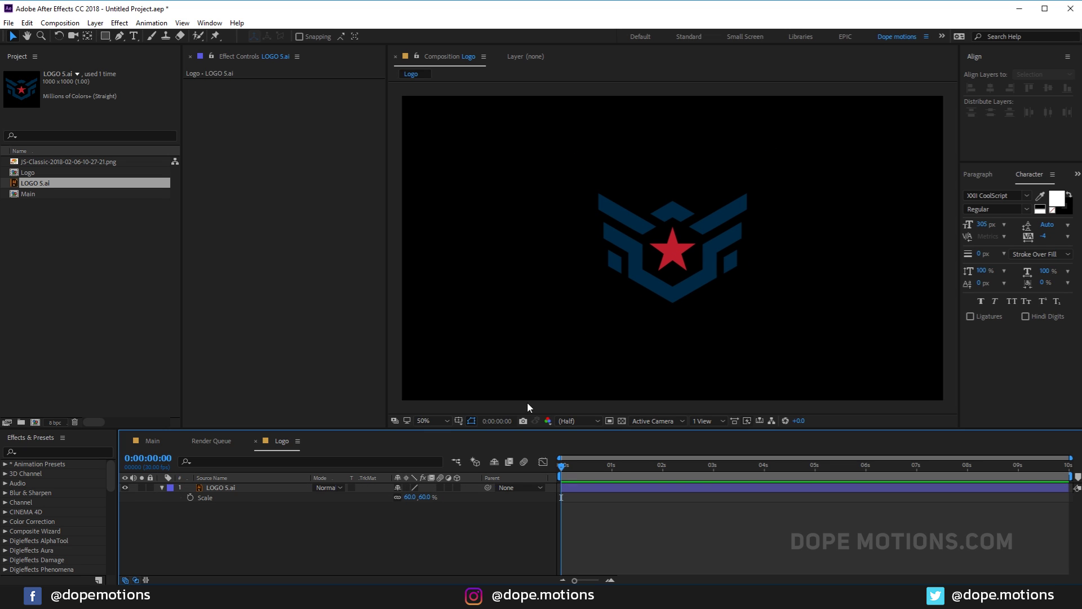
Add the Logo composition as a layer in the Main composition
click(154, 440)
click(185, 441)
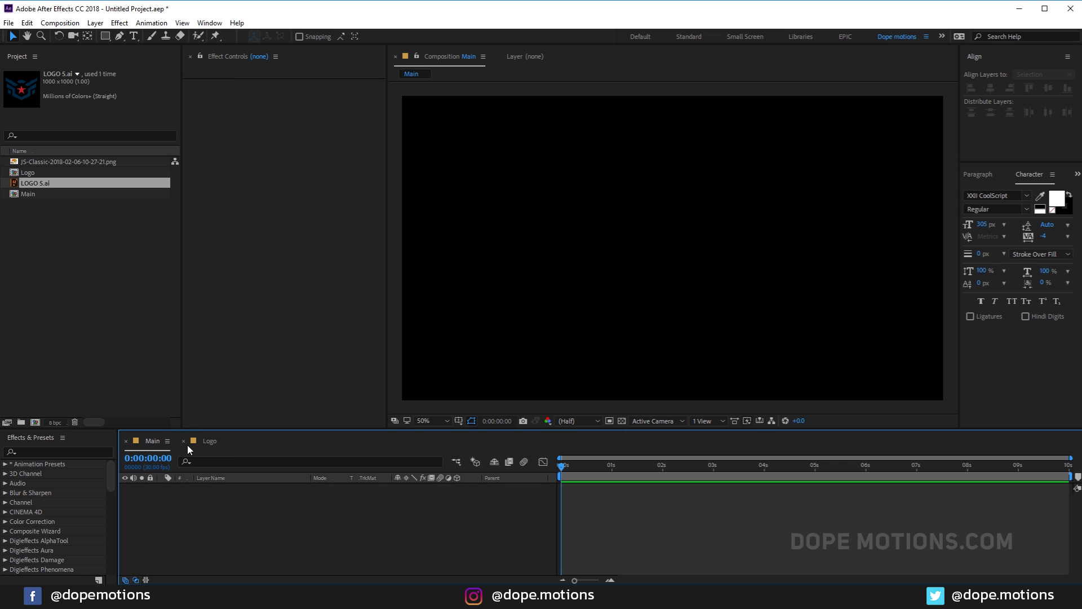
click(28, 174)
drag(28, 175, 186, 507)
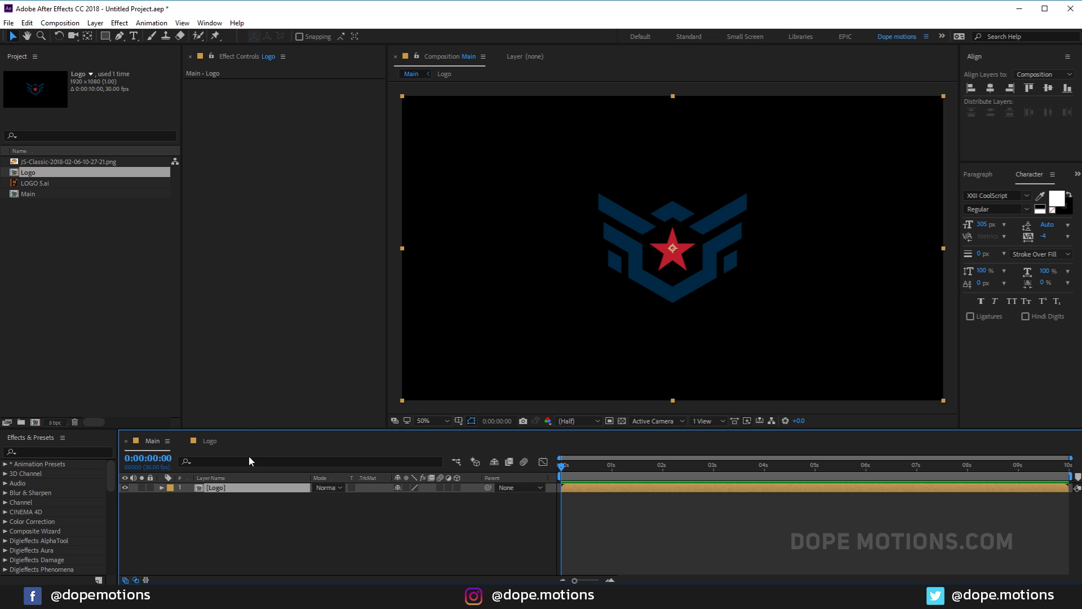
Add the JS-Classic pattern image beneath the Logo layer in Main and scale it down to 15%
click(36, 161)
drag(38, 161, 226, 502)
key(s)
drag(430, 512, 389, 516)
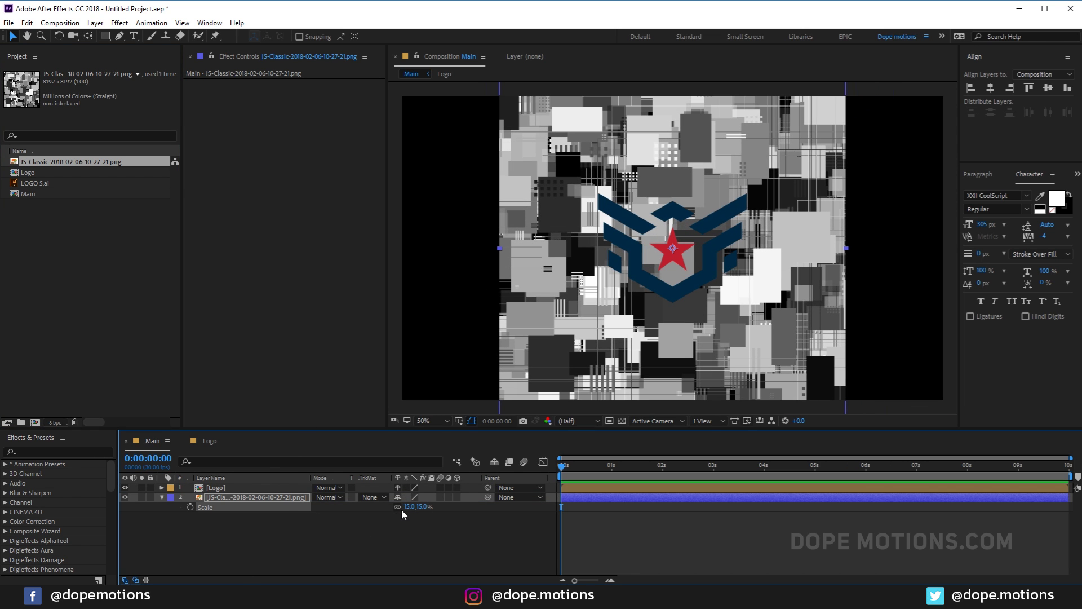
Set the JS-Classic pattern layer's rotation to 90 degrees
key(r)
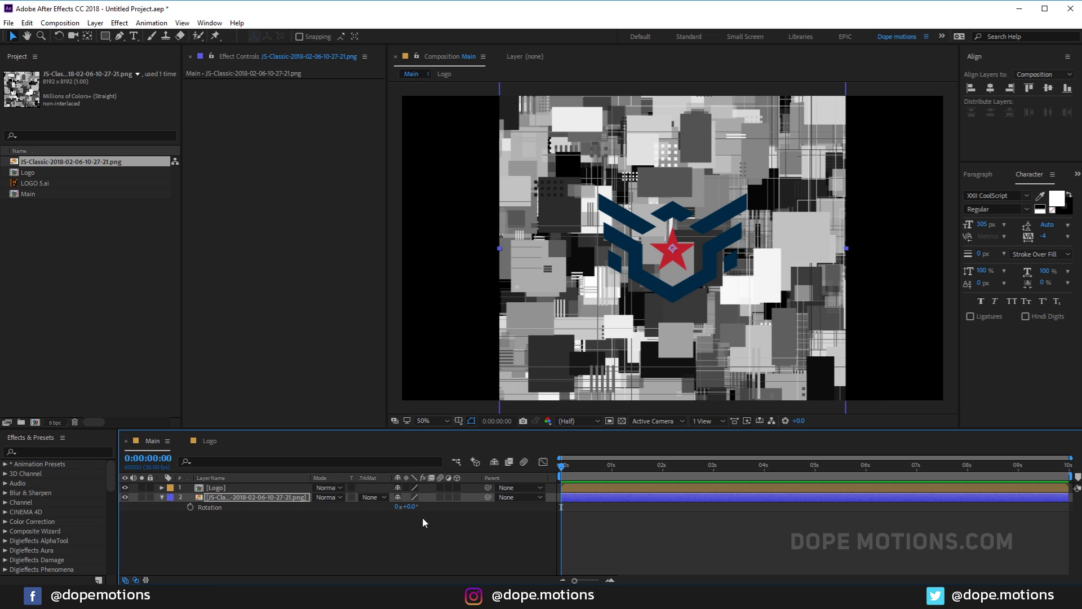
click(410, 506)
text(90)
key(Return)
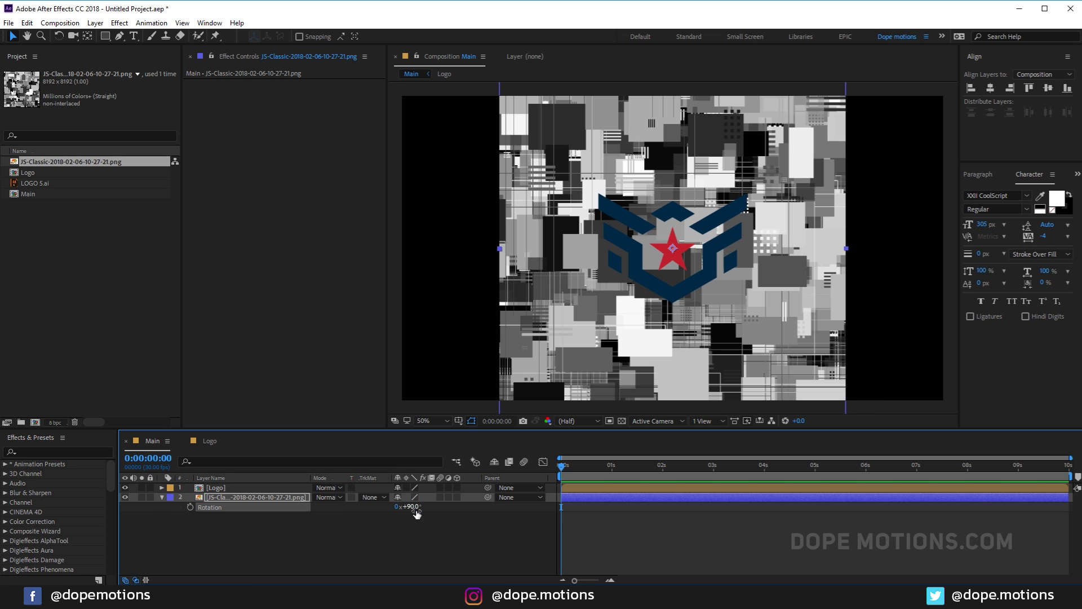
Try a 45-degree rotation on the JS-Classic pattern layer and undo it
click(267, 551)
click(225, 498)
click(410, 506)
text(45)
key(Return)
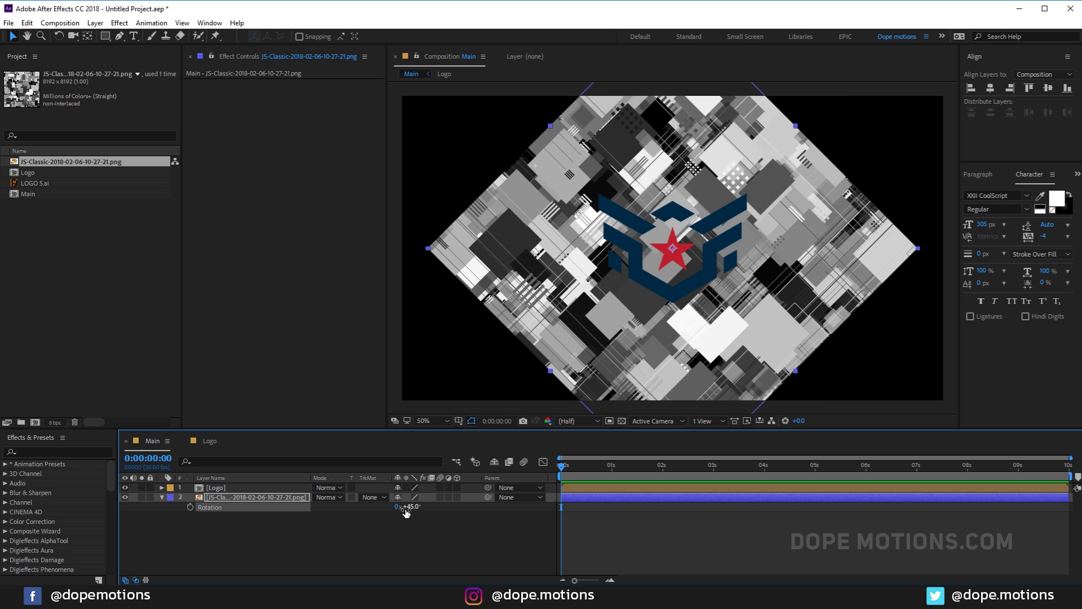
key(ctrl+z)
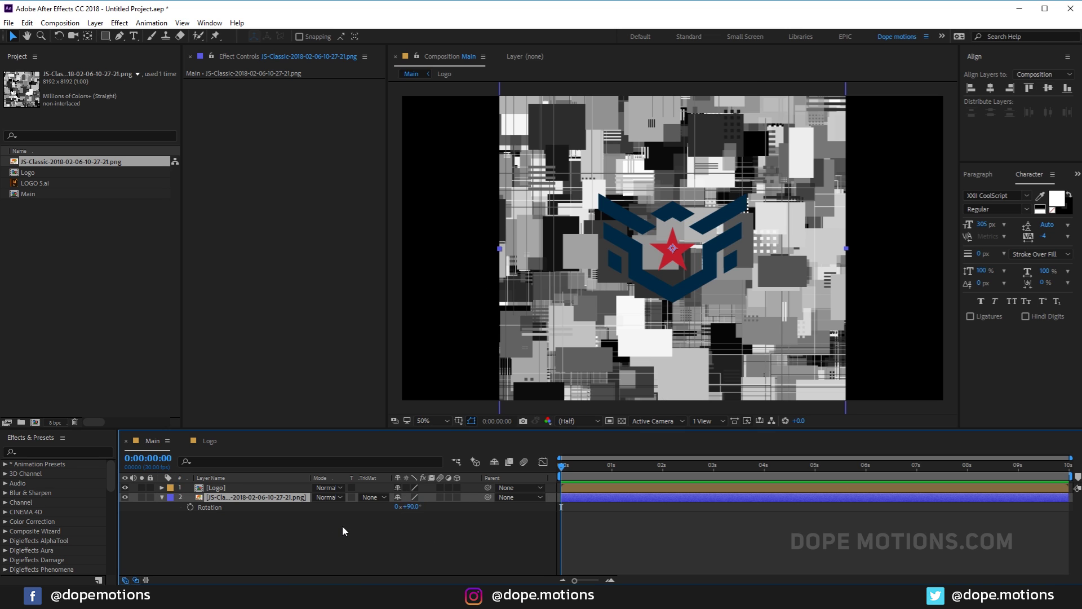
Pre-compose the JS-Classic pattern layer as JS, moving all attributes into it, and hide the JS layer in Main
click(320, 540)
click(259, 500)
key(ctrl+shift+c)
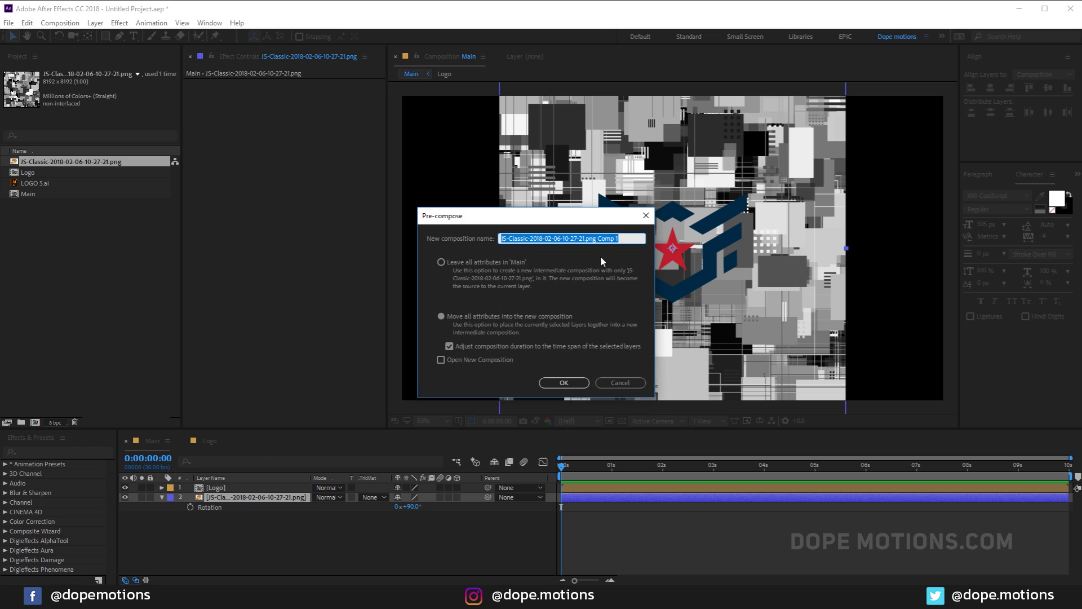
text(JS)
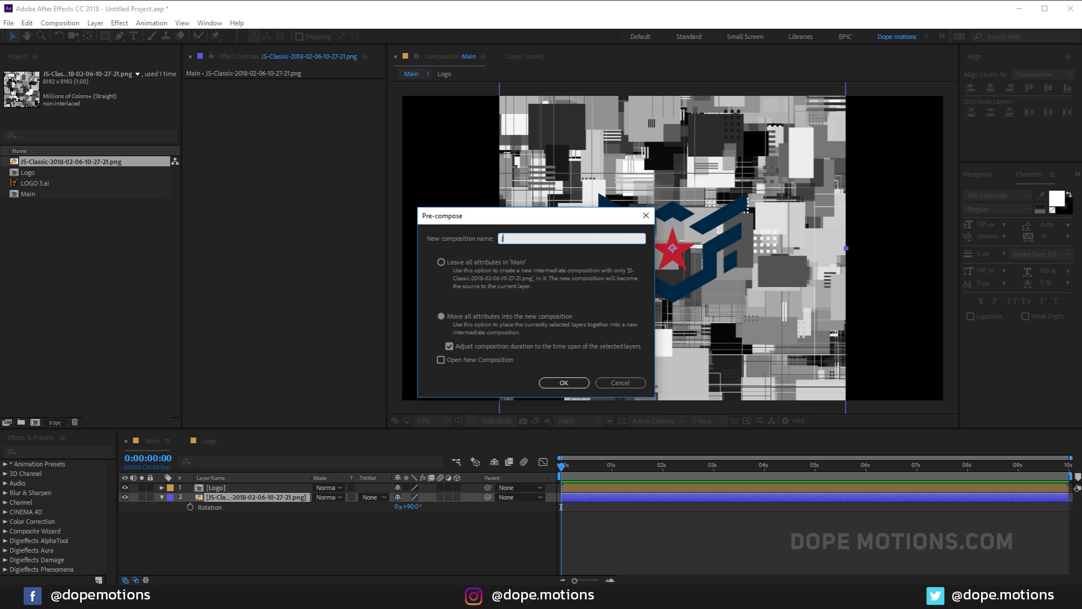
click(564, 383)
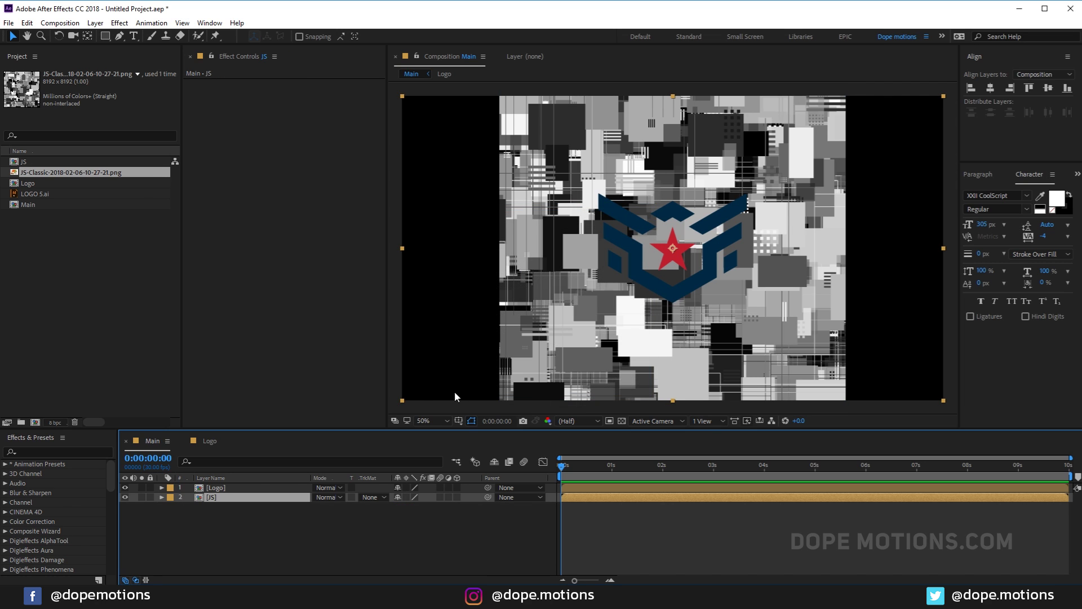
click(125, 497)
Apply CC RepeTile to the pattern image inside the JS composition, with Expand Down 3043 and Expand Up 2412, to fill the frame
double_click(210, 497)
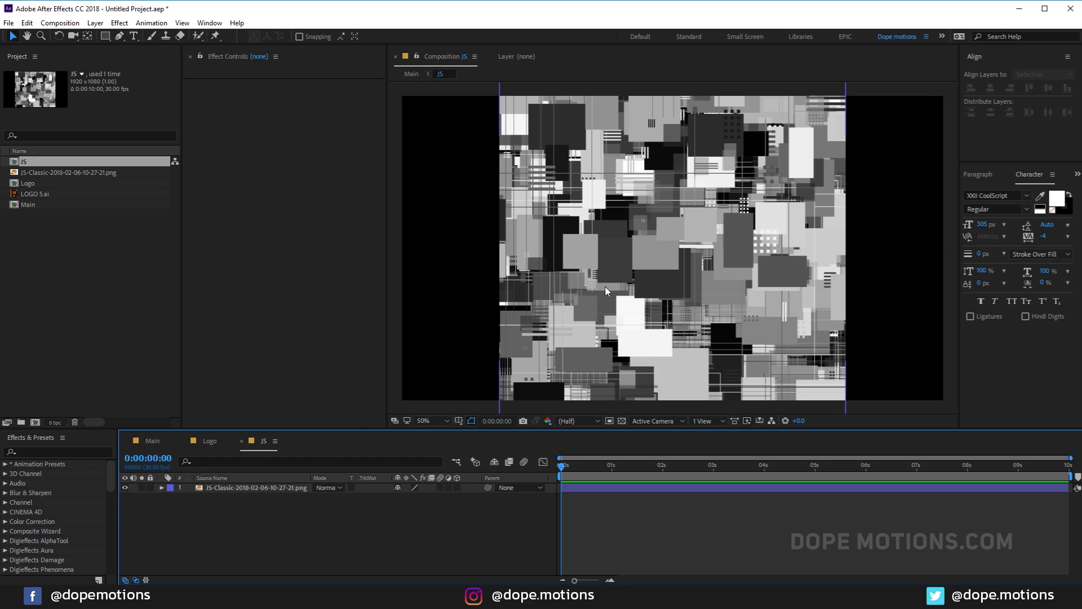
click(254, 488)
key(ctrl+space)
text(cc r)
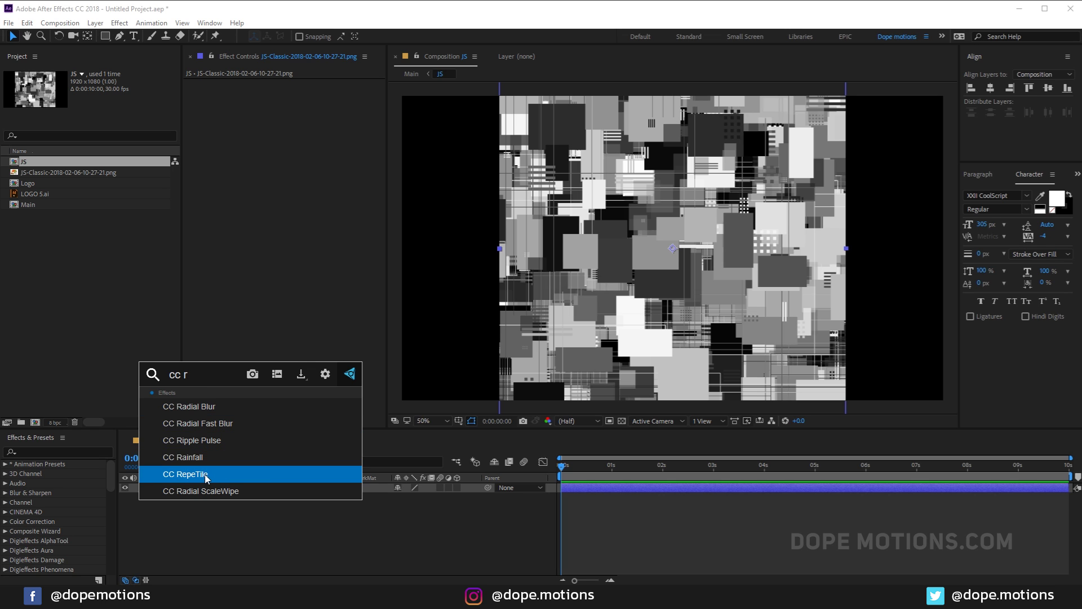
click(206, 474)
drag(304, 126, 668, 119)
drag(295, 111, 456, 122)
drag(304, 113, 919, 110)
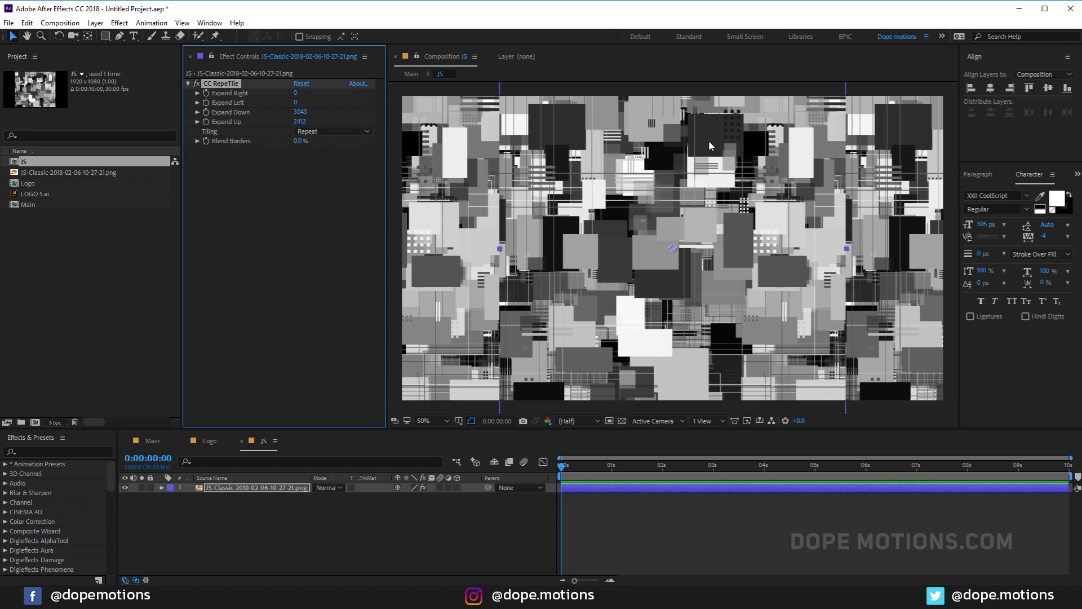
Scale the JS-Classic pattern image in the JS composition to 13%
click(244, 488)
key(s)
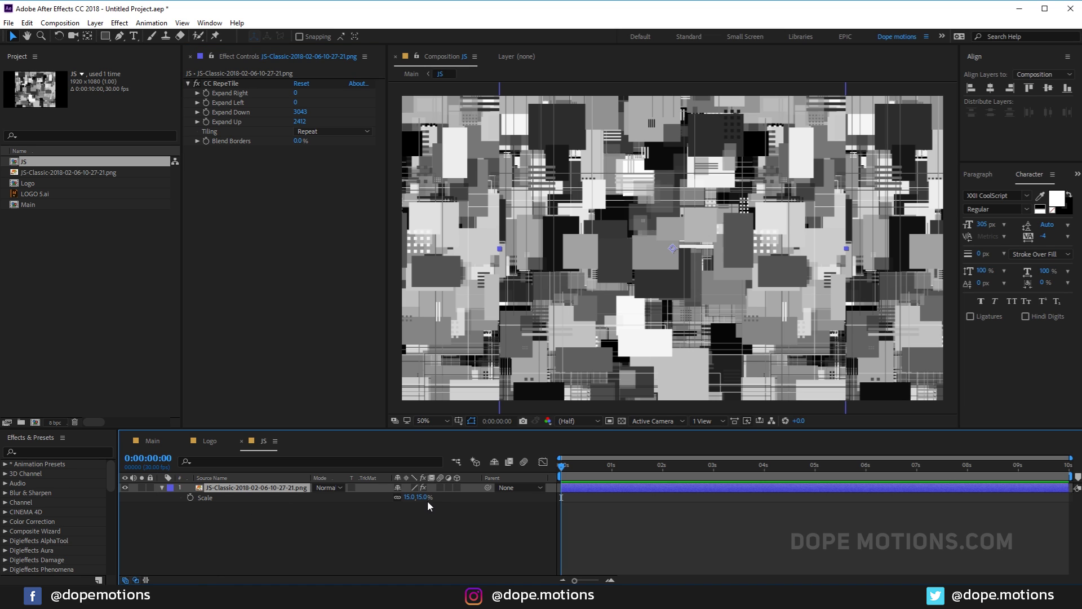
mouse_move(424, 498)
mouse_down()
mouse_move(389, 497)
mouse_move(425, 499)
mouse_up()
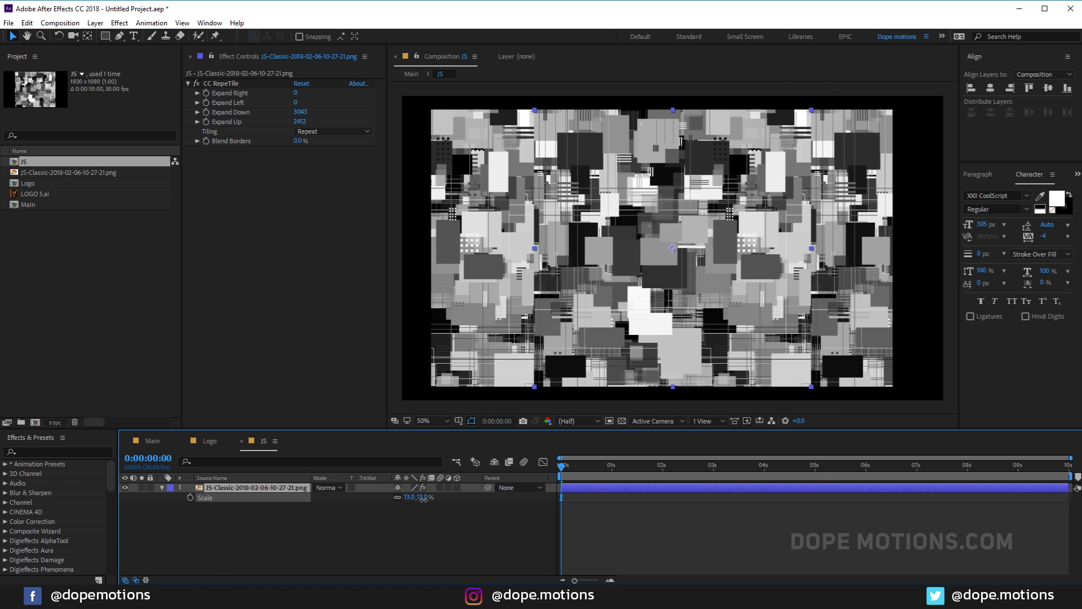
Set the pattern's CC RepeTile expansion to Right 412, Left 363, Up 3713 and Down 3522
drag(295, 103, 484, 99)
drag(296, 94, 540, 119)
drag(300, 126, 377, 122)
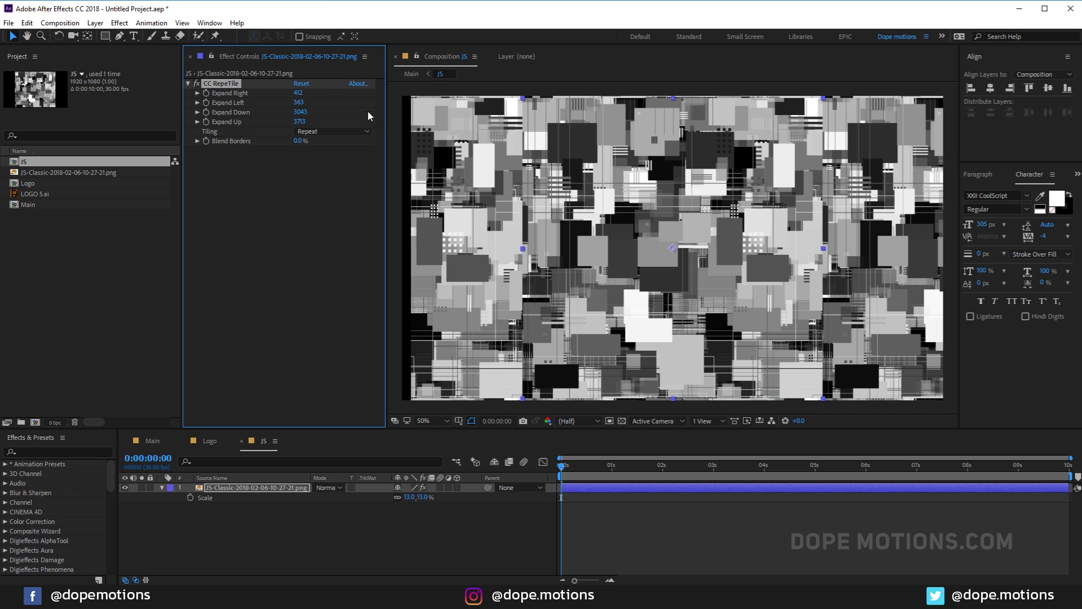
drag(300, 112, 344, 113)
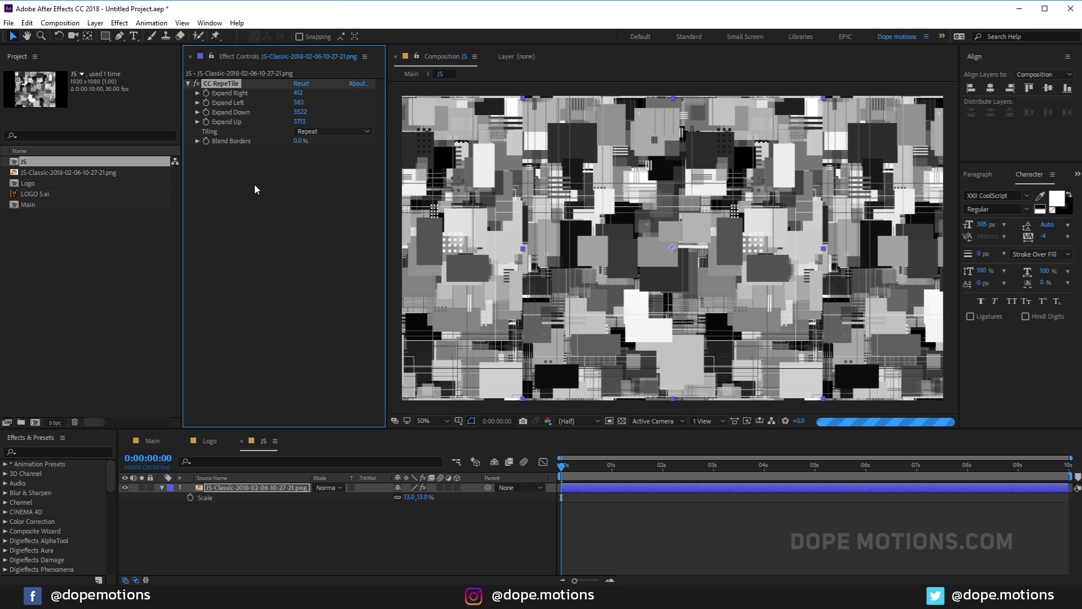
click(208, 529)
Return to the Main composition and apply the Displacement Map effect to the Logo layer
click(152, 441)
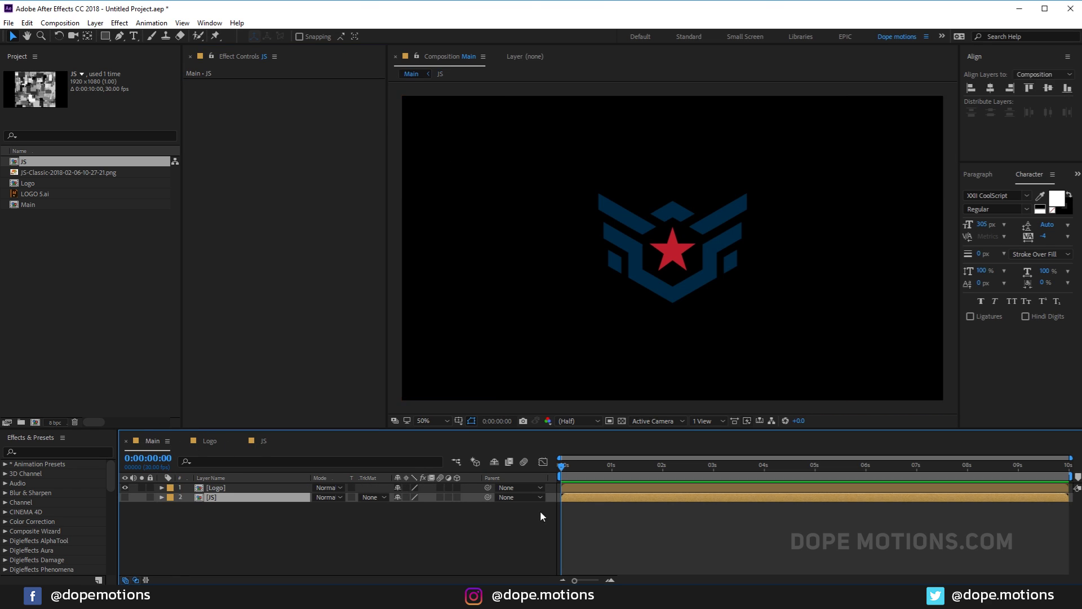
click(188, 522)
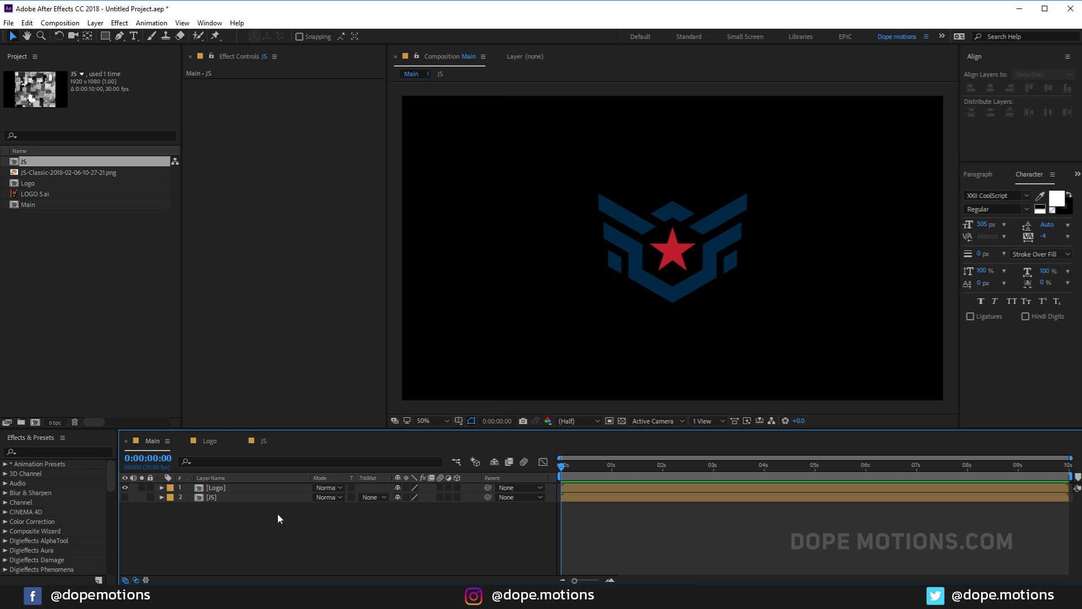
click(221, 488)
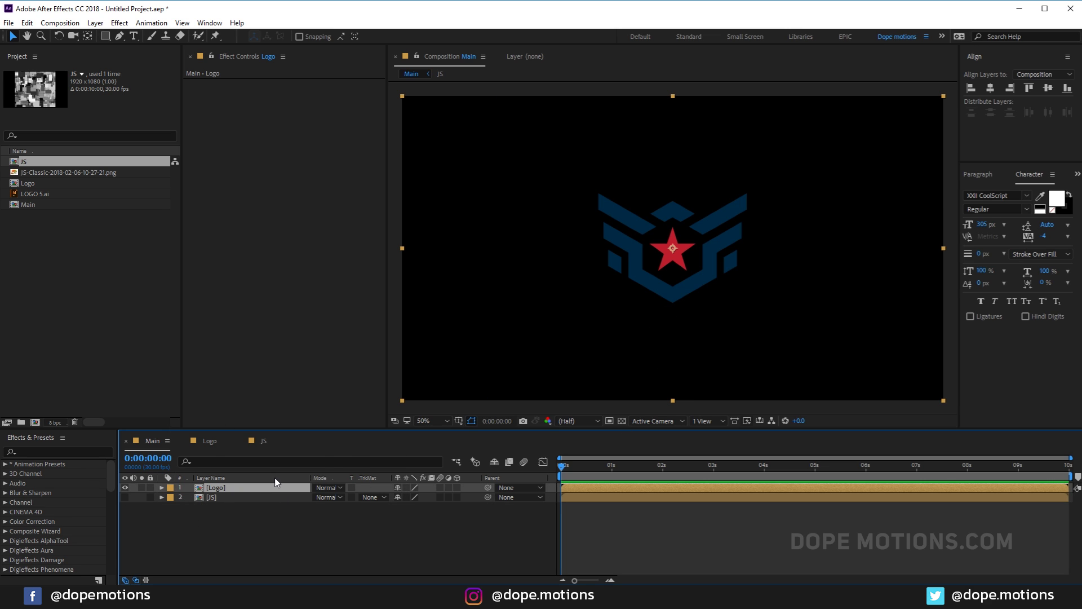
key(ctrl+space)
text(dis)
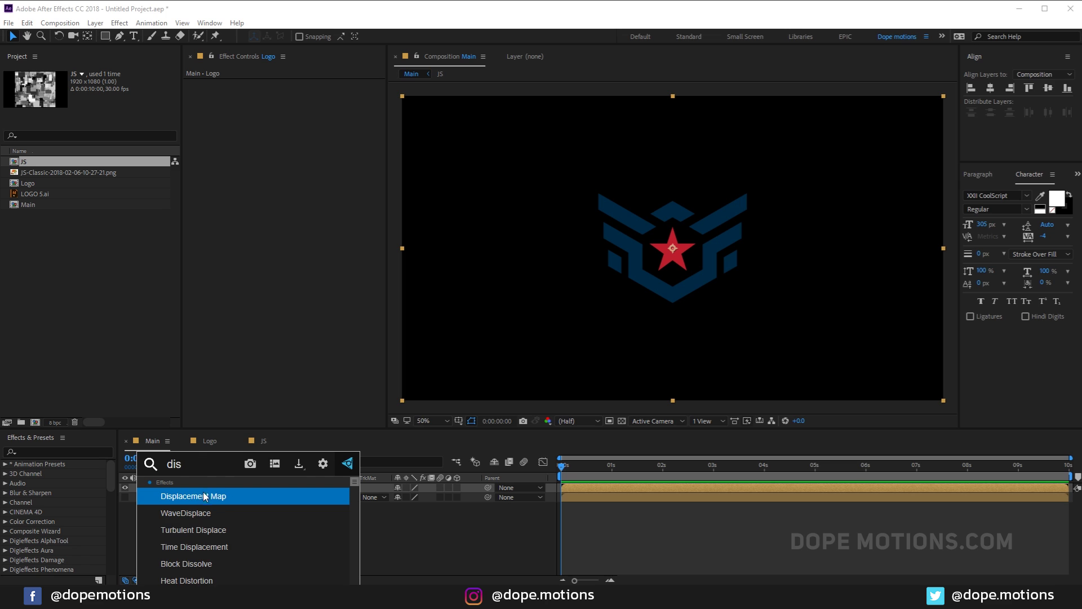
key(Return)
Set the Logo's Max Horizontal Displacement to 235 and Max Vertical Displacement to 159, with JS as the displacement map layer
drag(297, 112, 338, 135)
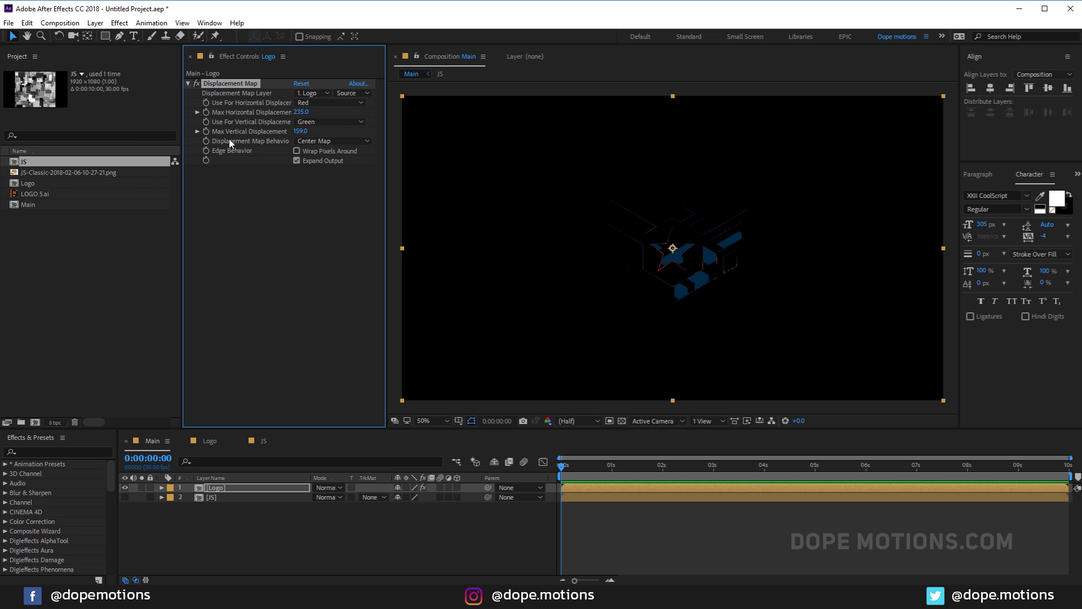
click(311, 94)
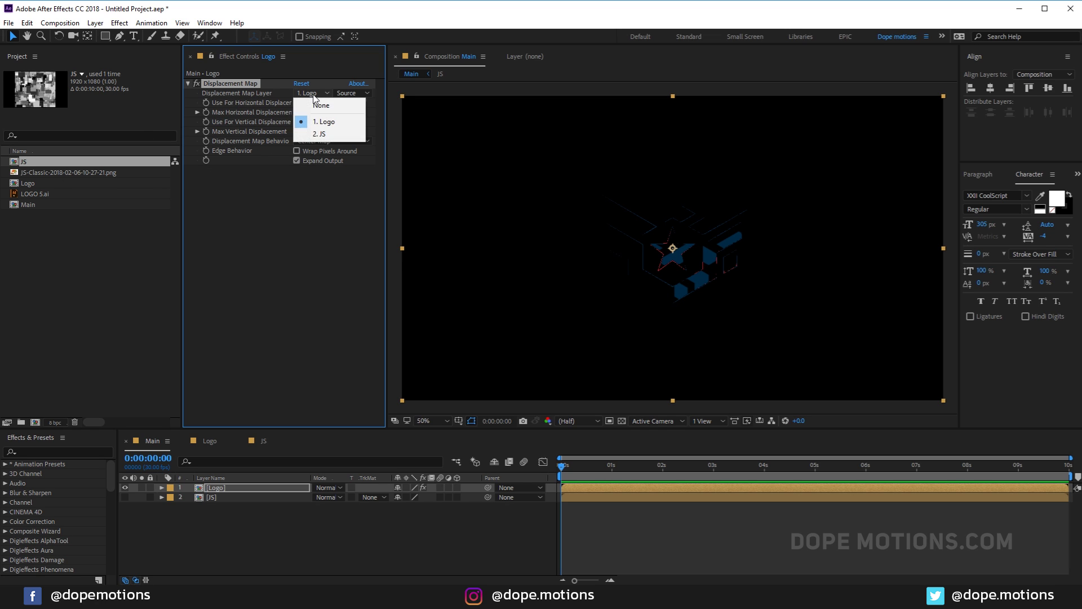
click(319, 132)
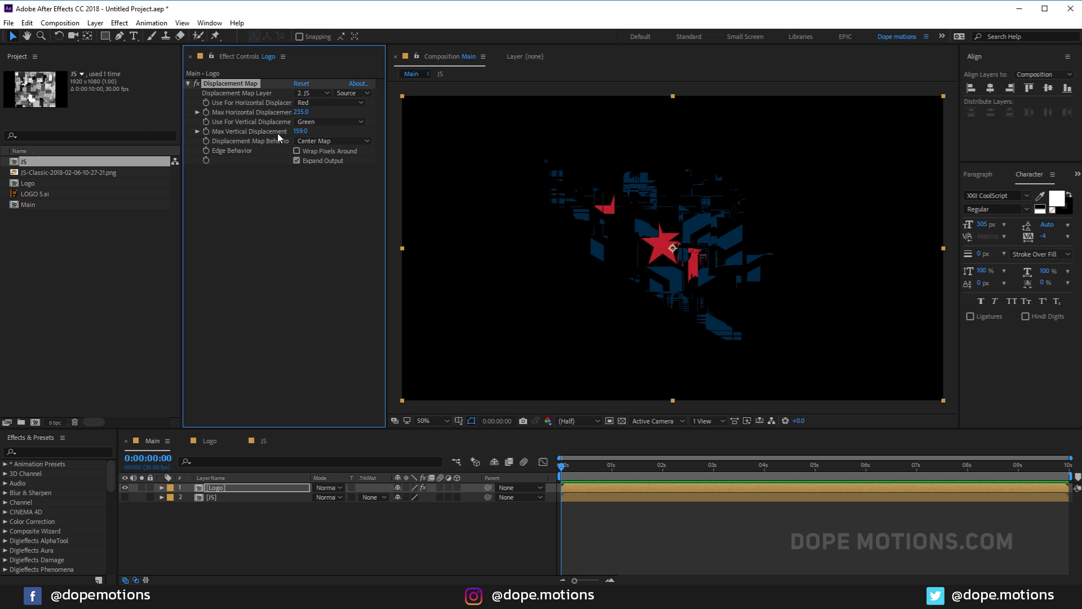
Set the Logo's Max Vertical Displacement to 0 and its Max Horizontal Displacement to 415
click(303, 132)
text(0)
key(Return)
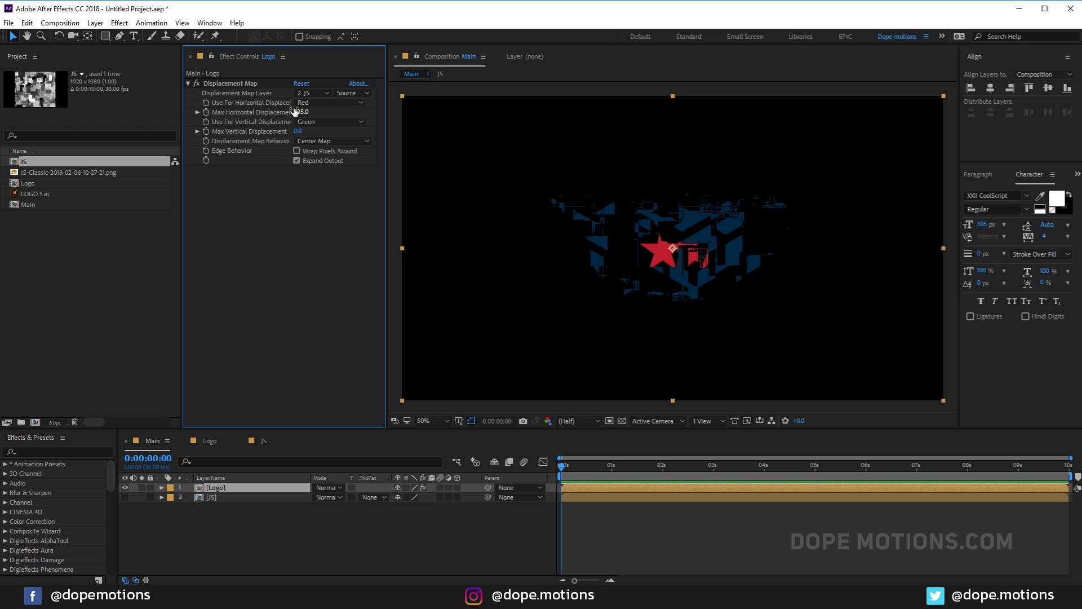
drag(302, 112, 308, 169)
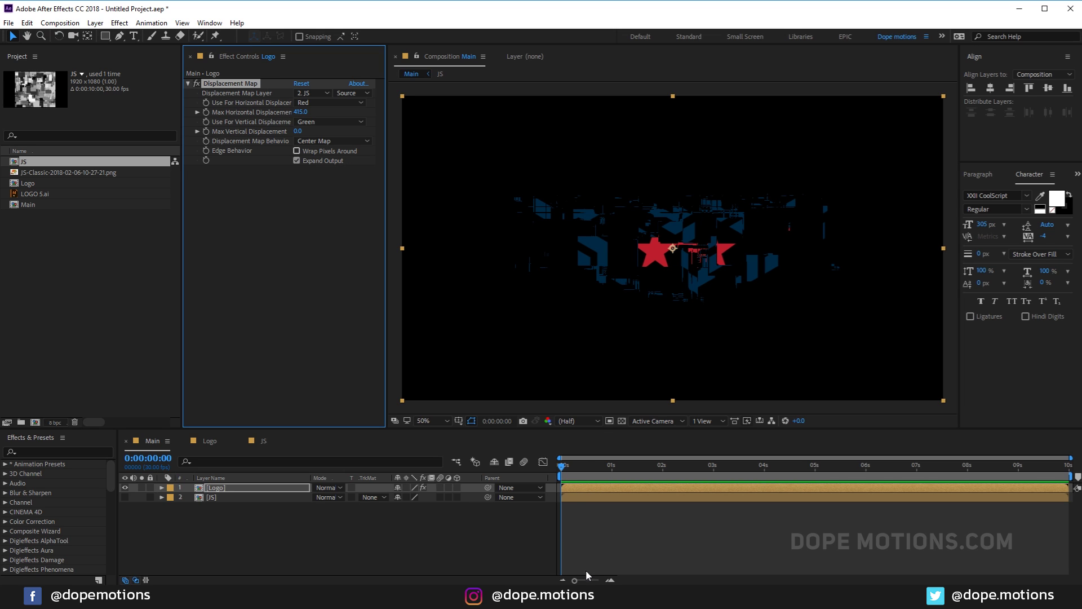
Hide the Parent column in the Main timeline
right_click(512, 479)
click(530, 485)
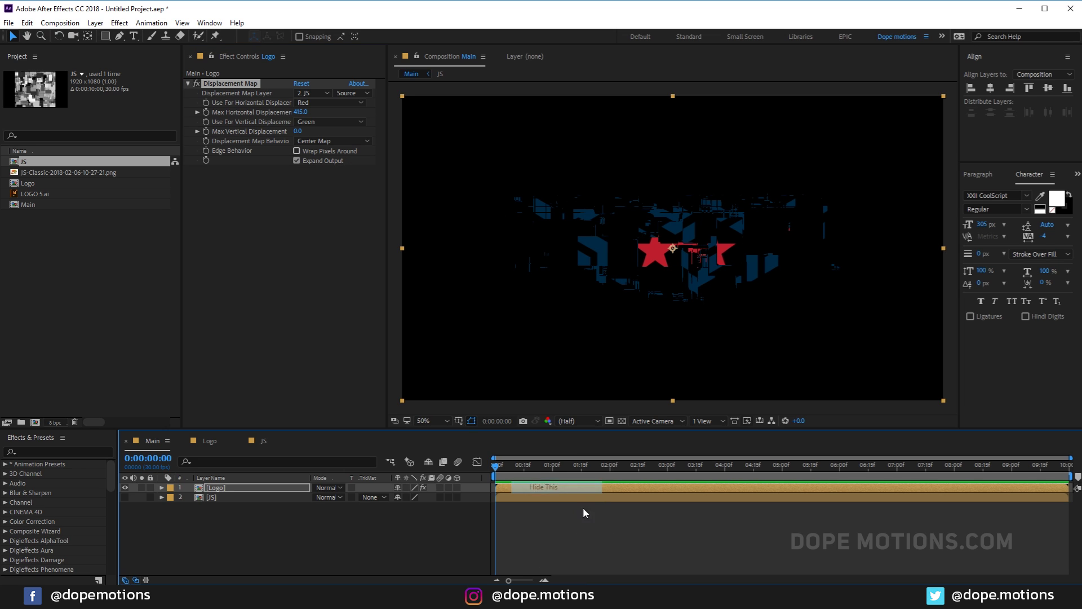
Set the Logo's Max Horizontal Displacement to 1000 and keyframe it at 0 seconds
click(300, 111)
text(1033)
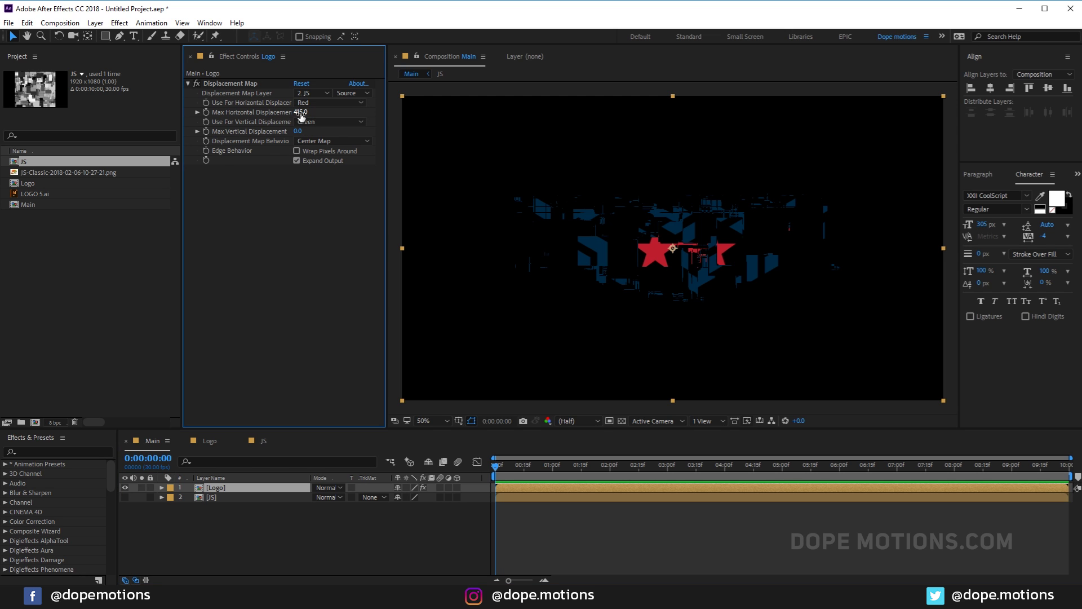
key(Return)
drag(652, 127, 671, 149)
click(301, 112)
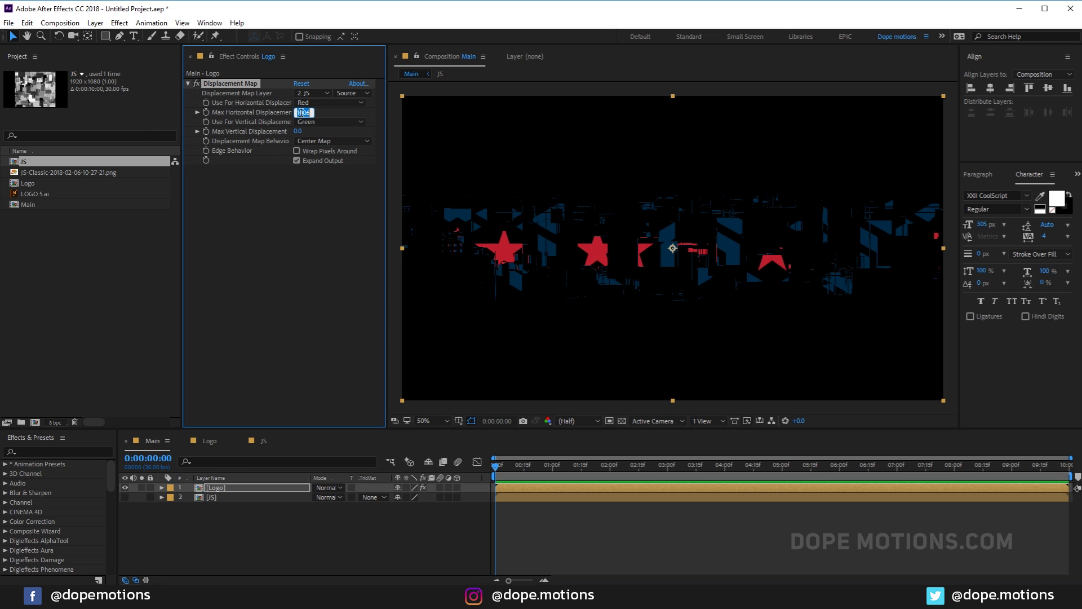
key(Return)
Keyframe the Logo's Max Horizontal Displacement to 0 at 1 second and return to the start of the timeline
drag(551, 468, 553, 470)
click(295, 112)
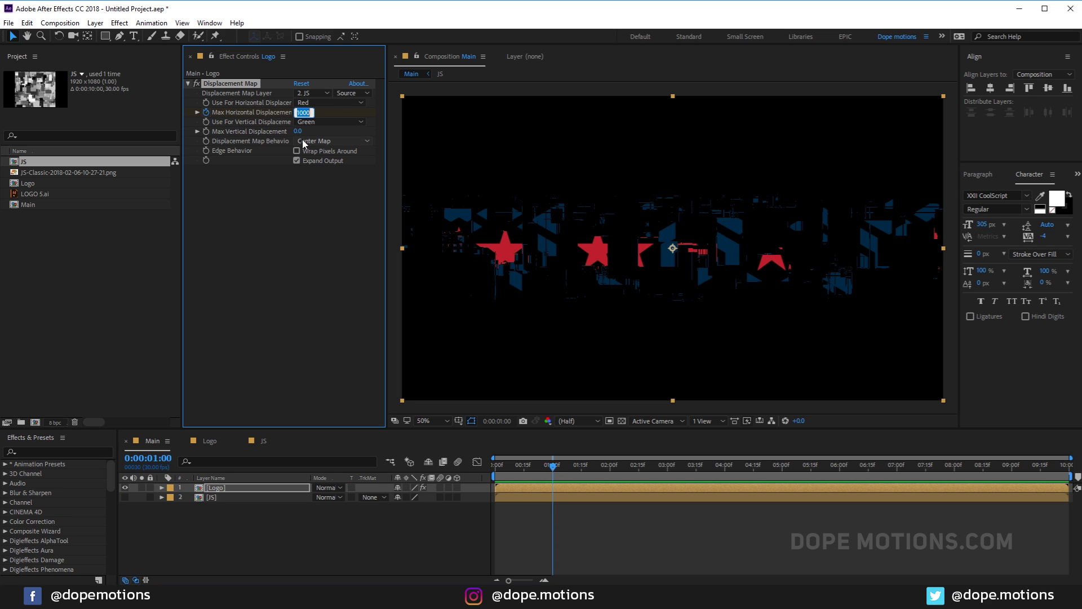
text(0)
click(261, 214)
drag(553, 473, 478, 475)
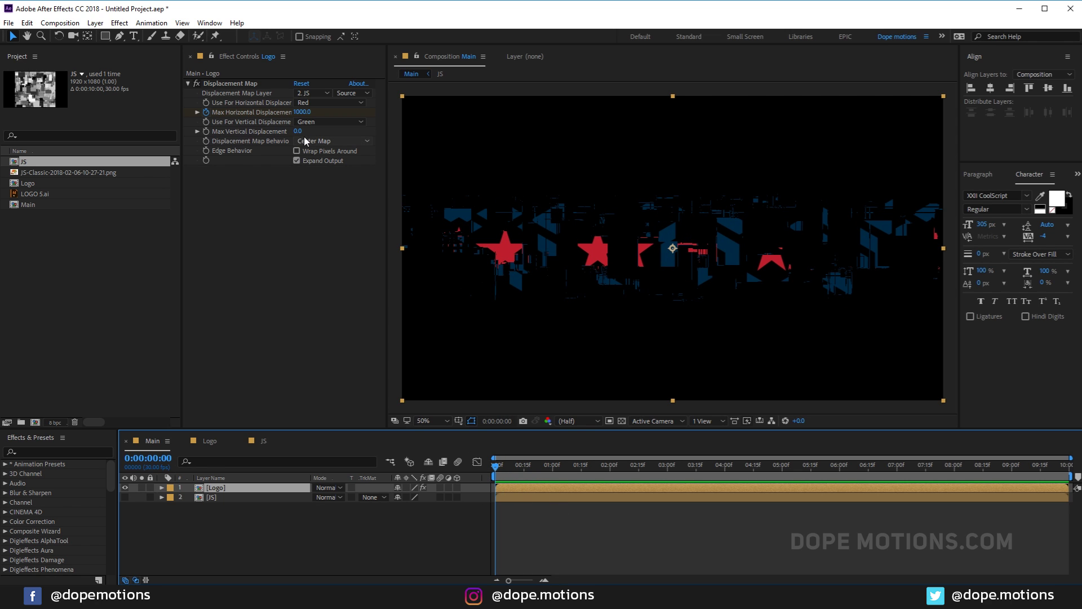
Try increasing the Logo's Max Vertical Displacement and undo it
drag(299, 131, 373, 155)
key(ctrl+z)
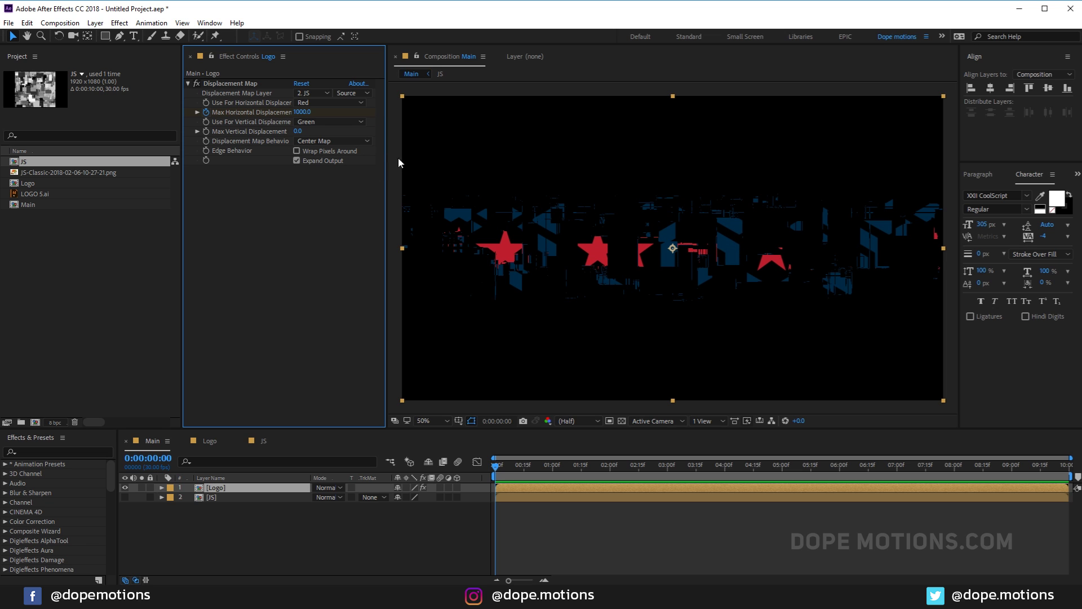
Preview the logo's displacement animation from the start
mouse_move(510, 469)
mouse_down()
mouse_move(558, 467)
mouse_move(496, 468)
mouse_up()
key(space)
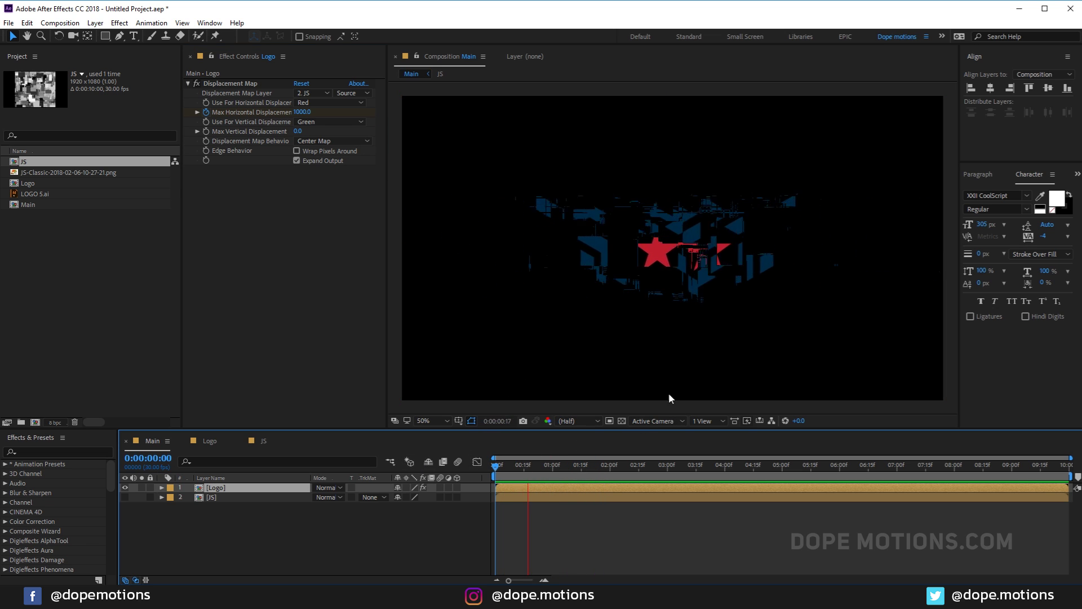
click(522, 464)
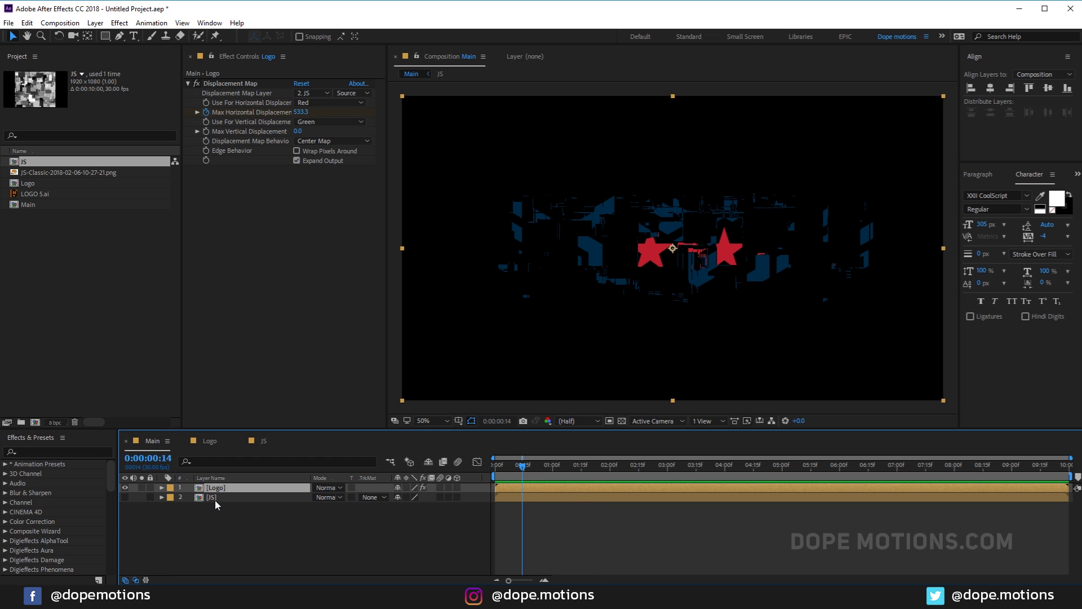
Reveal the Logo's Max Horizontal Displacement keyframes and apply Easy Ease to both
key(u)
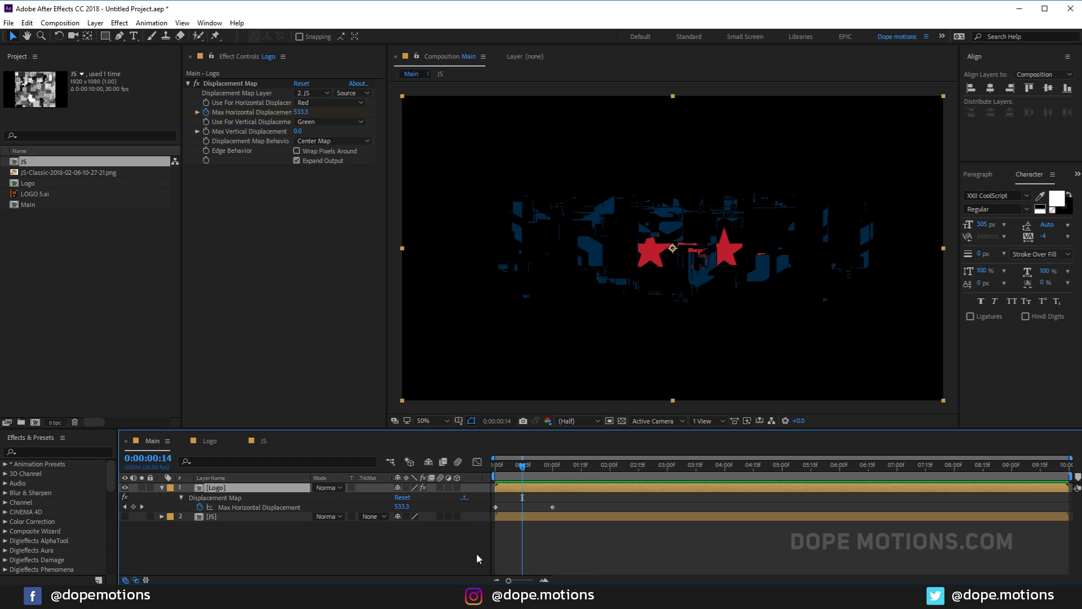
drag(574, 500, 437, 526)
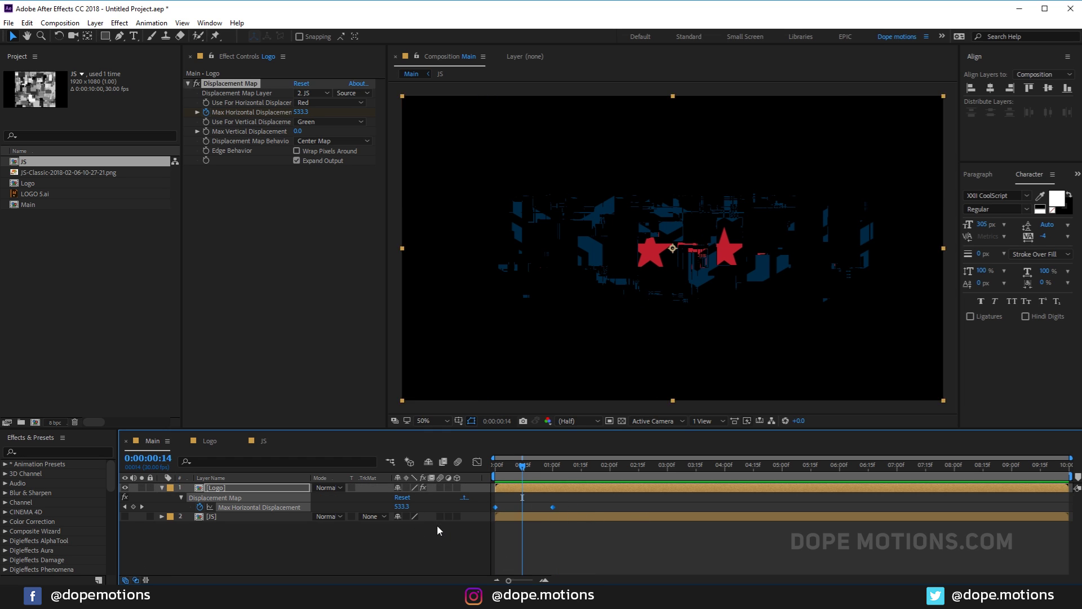
key(F9)
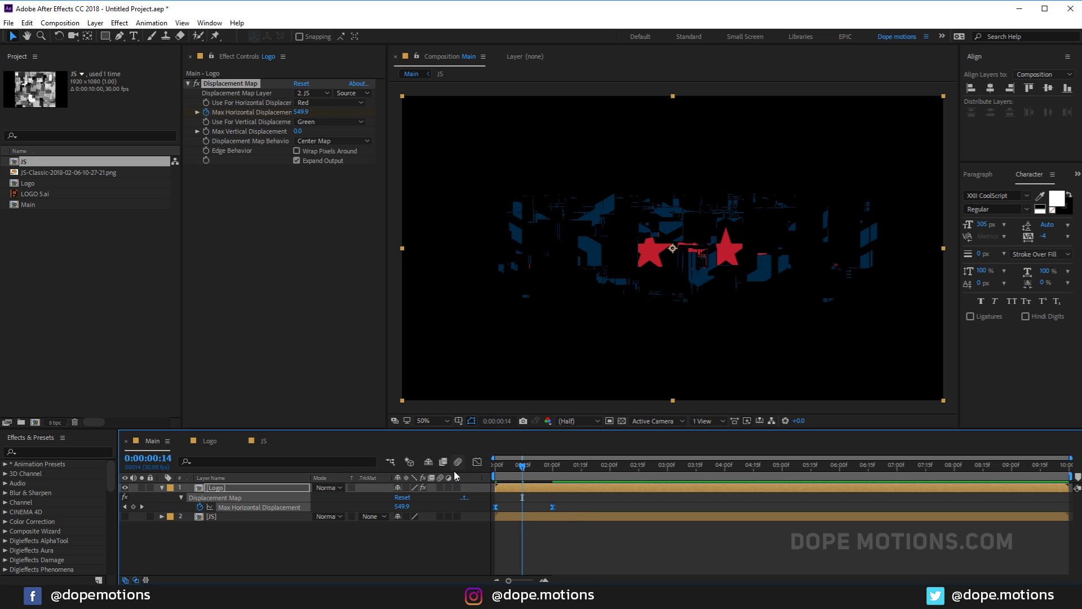
Reshape the Max Horizontal Displacement speed curve in the graph editor for a fast early change and a long ease-out
click(476, 462)
scroll(556, 508, up, 3)
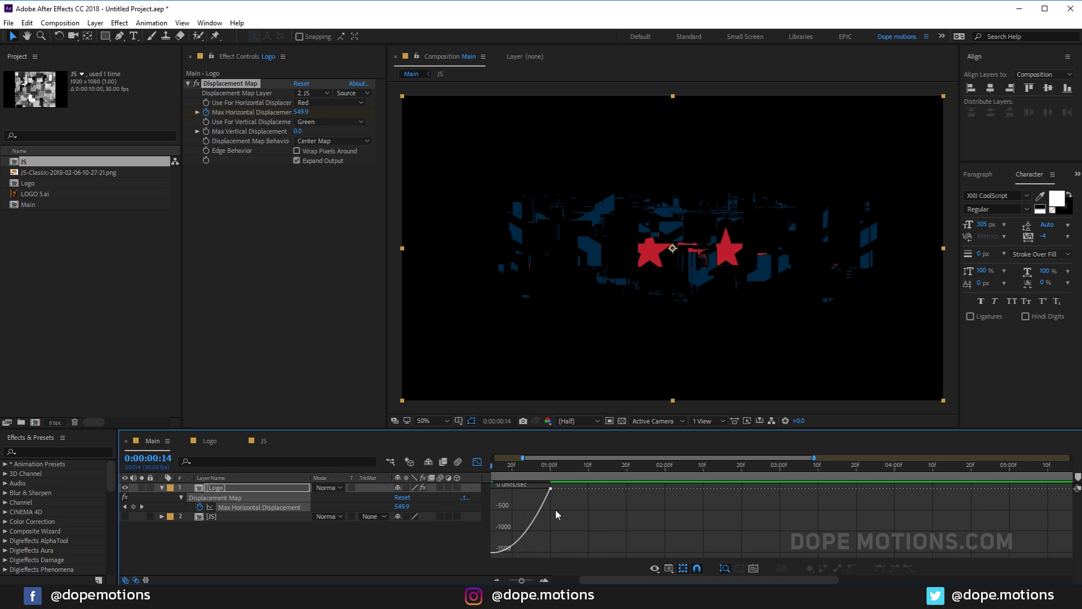
click(497, 580)
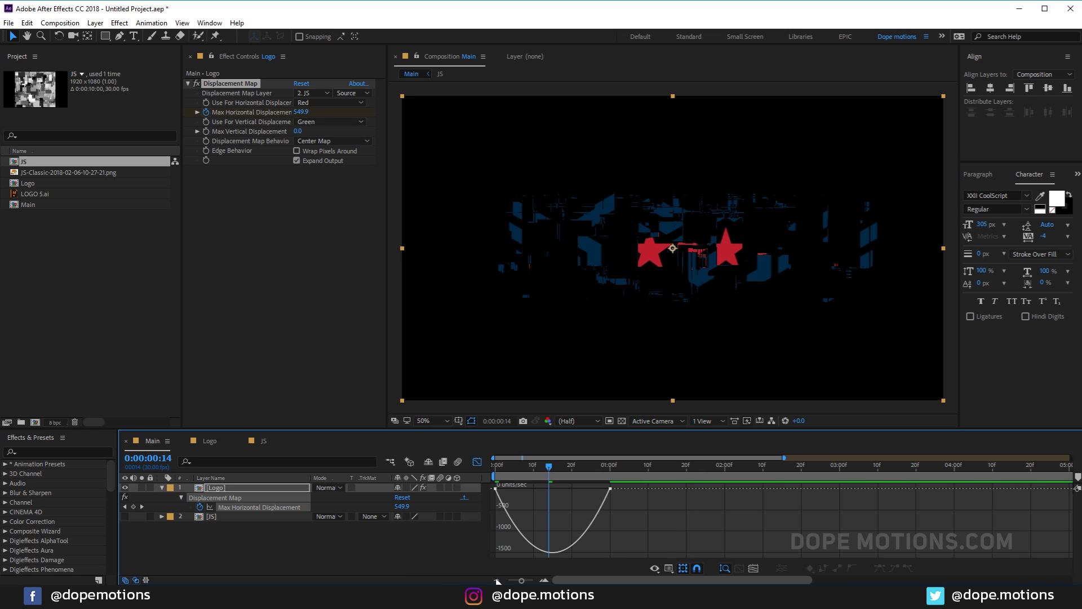
right_click(629, 527)
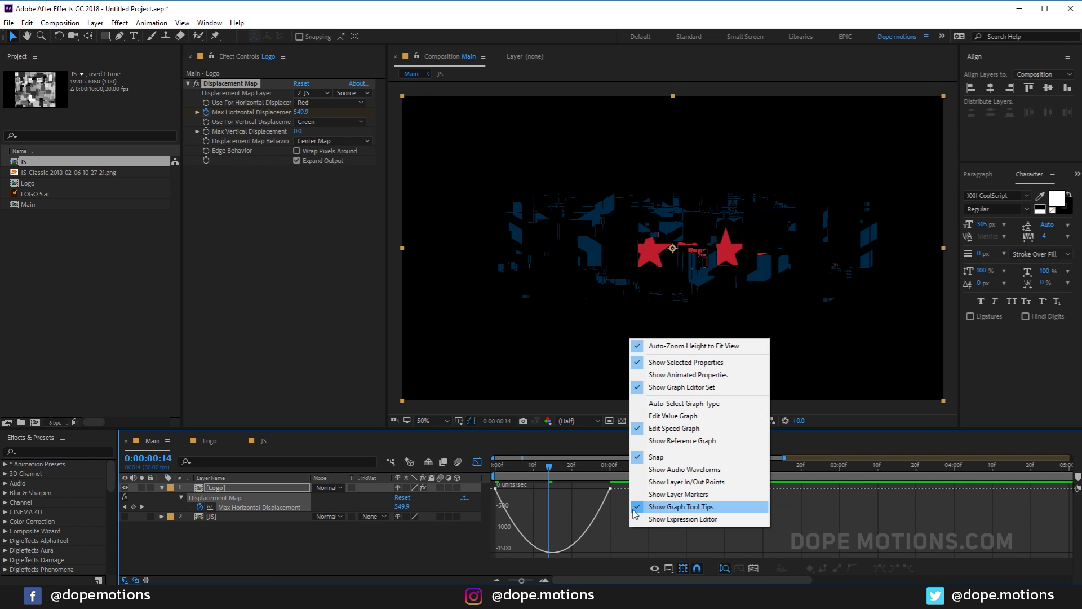
click(615, 519)
click(603, 501)
drag(590, 489, 552, 489)
Shorten the first keyframe's ease handle so the displacement speed peaks even earlier, previewing the animation before and after
key(Home)
key(space)
click(523, 466)
key(space)
click(530, 479)
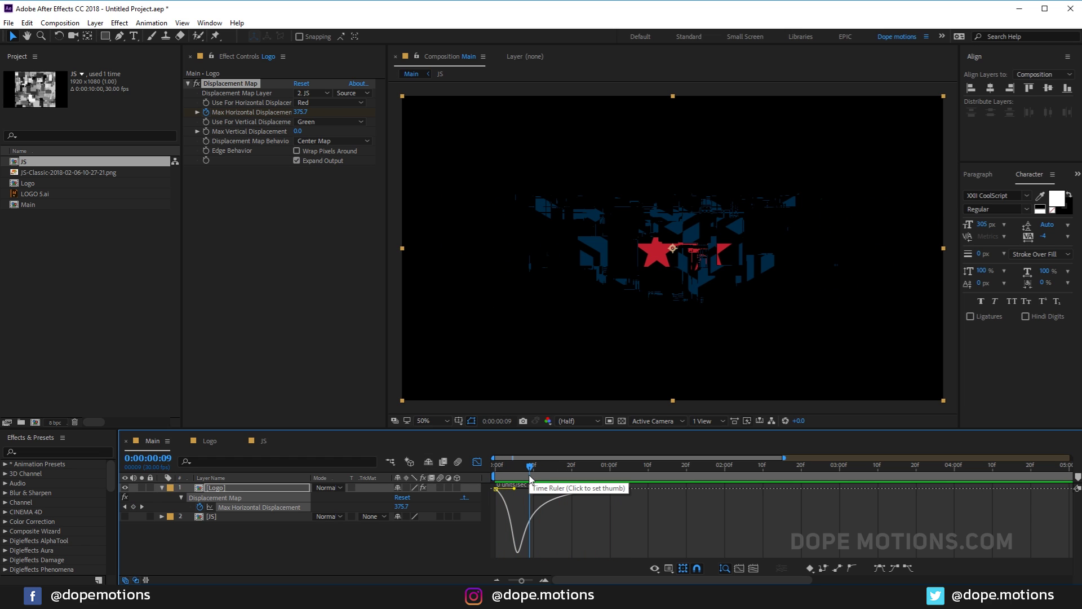
drag(514, 489, 509, 492)
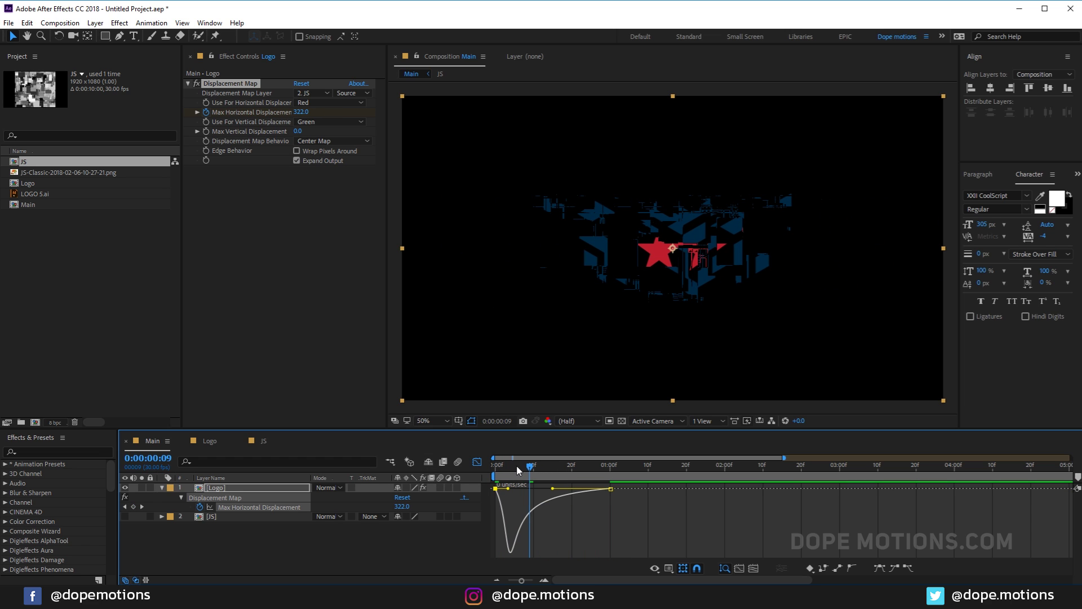
key(space)
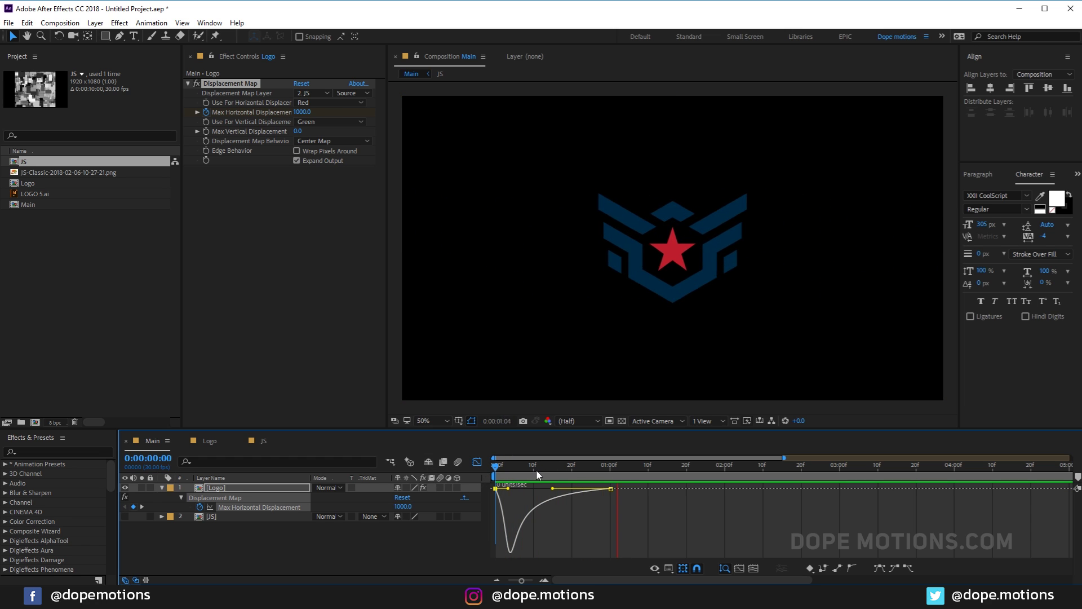
key(k)
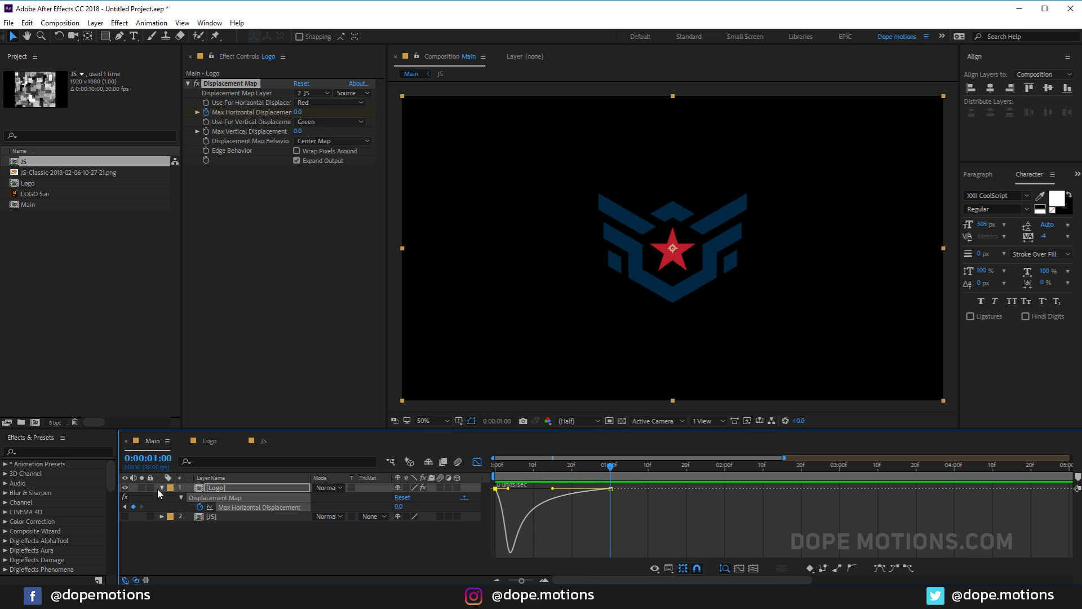
Collapse the Logo layer's properties, close the graph editor and move the current time to frame 12
click(163, 488)
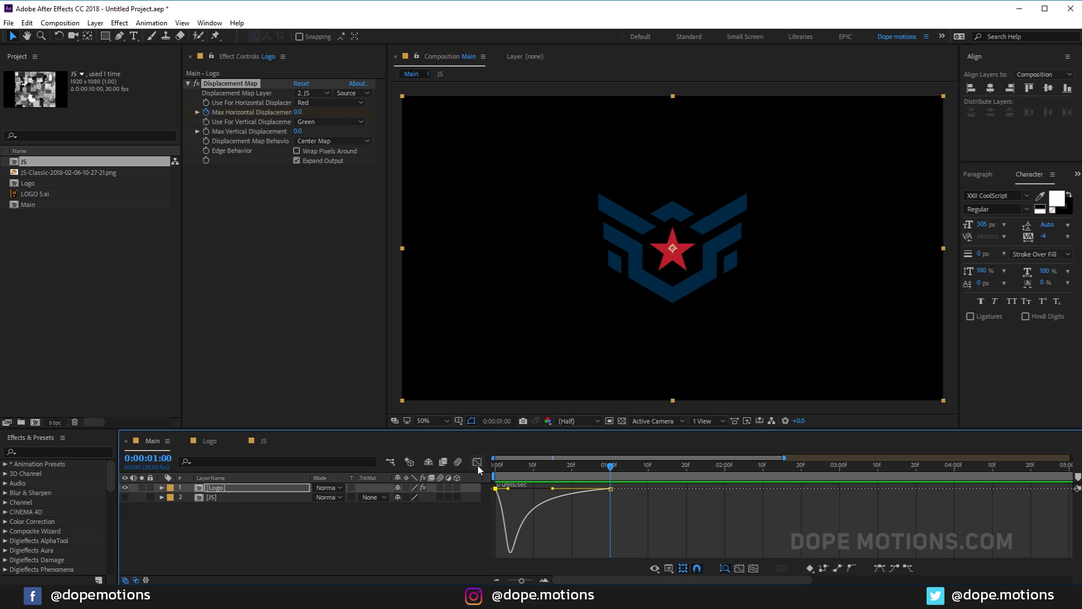
click(477, 462)
click(541, 518)
click(541, 466)
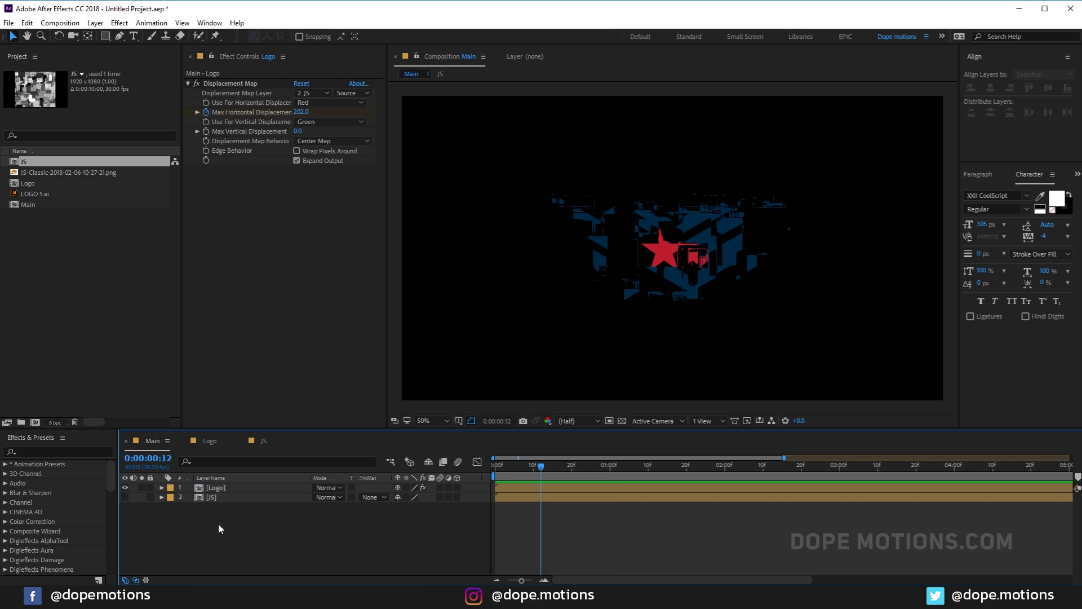
Duplicate the Logo and JS layers and arrange them as two stacked pairs, each Logo above its JS
drag(217, 523, 244, 479)
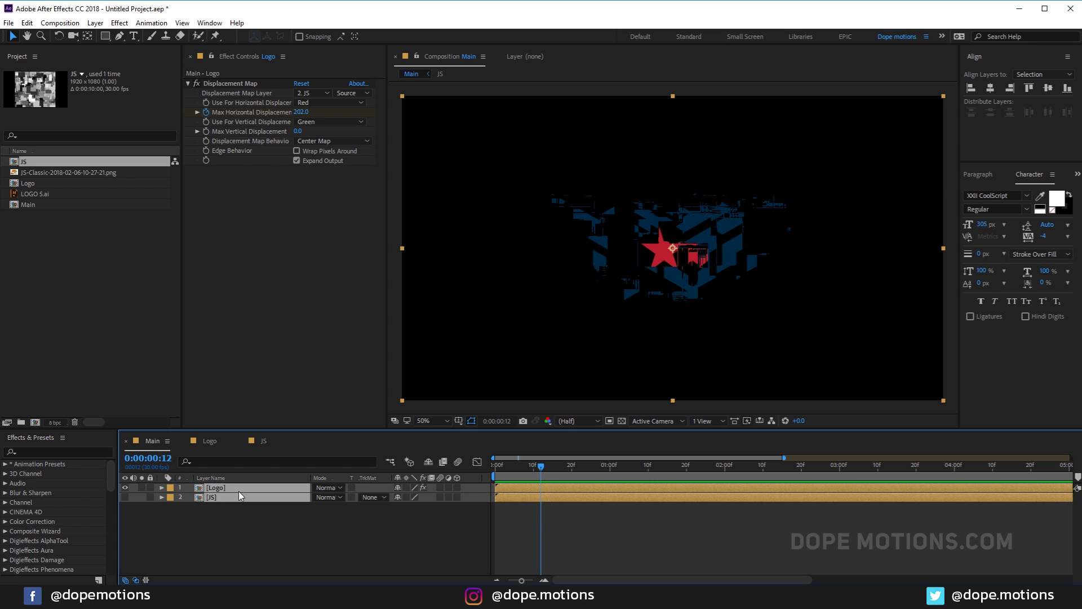
key(ctrl+d)
drag(211, 492, 184, 518)
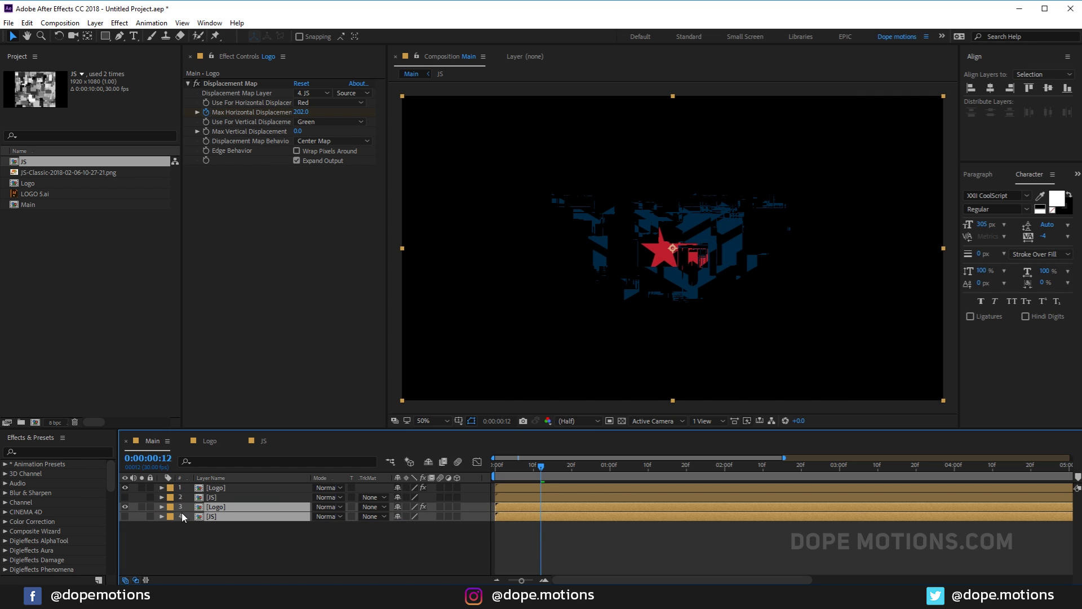
Set the label colour of the lower Logo and JS pair to Red
click(172, 510)
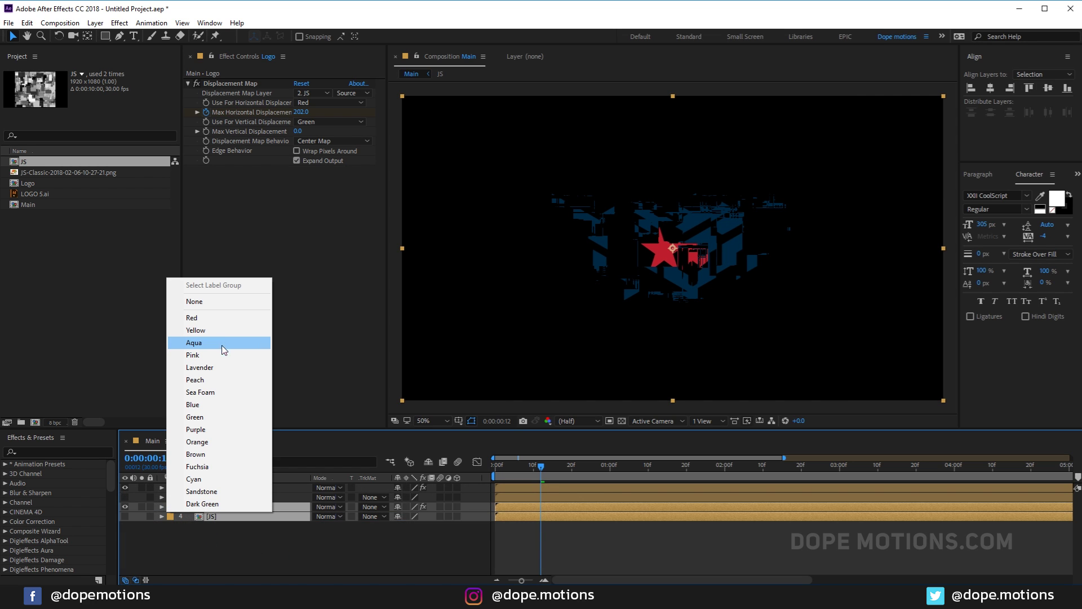
click(203, 317)
click(215, 538)
Apply a Fill effect to the red-labelled Logo layer
click(220, 509)
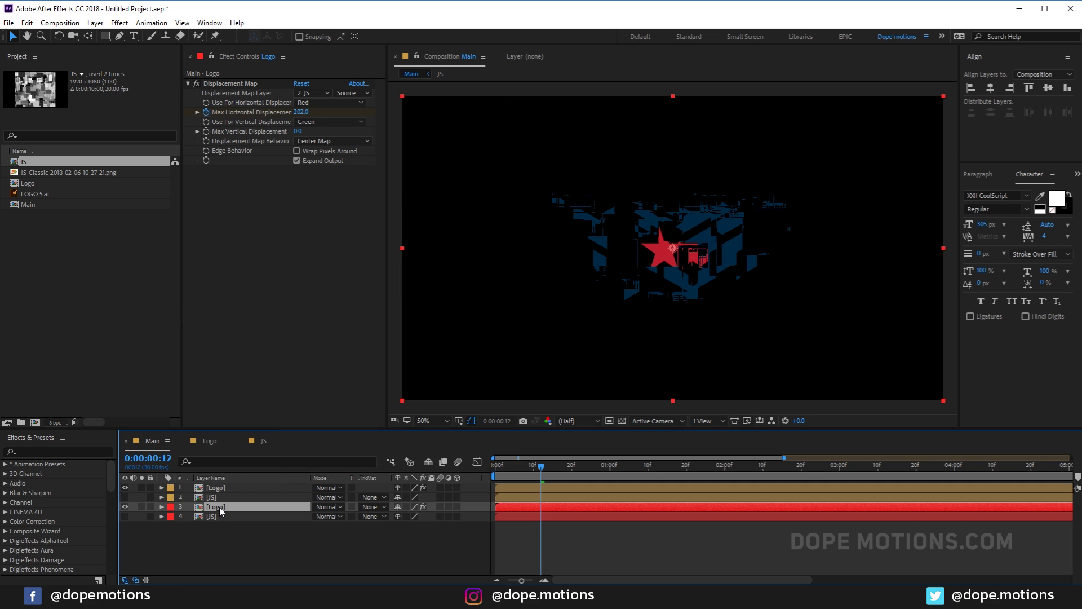
key(ctrl+space)
text(fo)
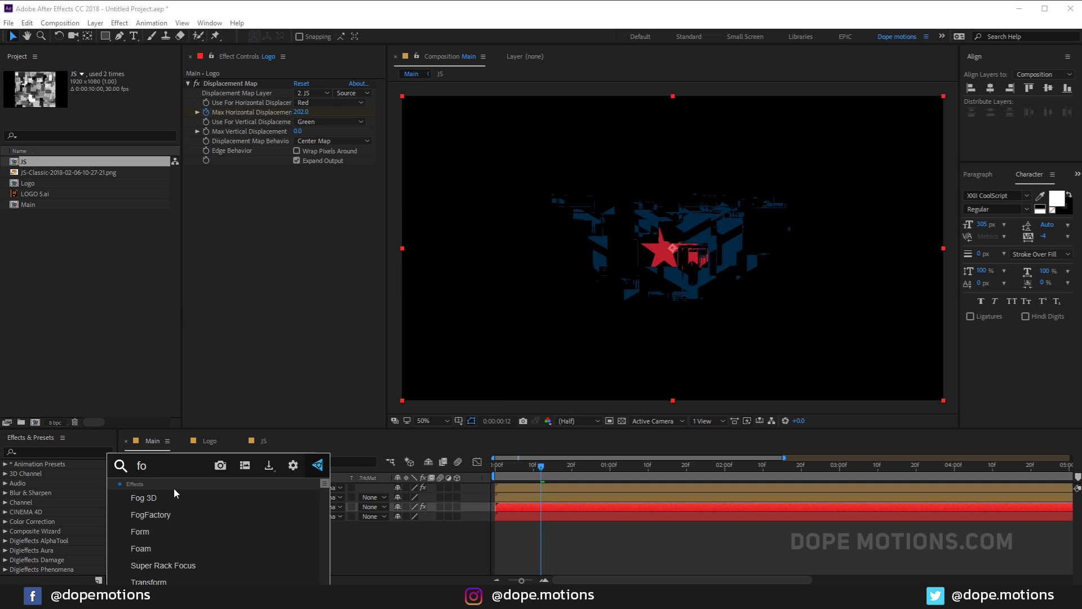
key(BackSpace)
text(i)
key(Return)
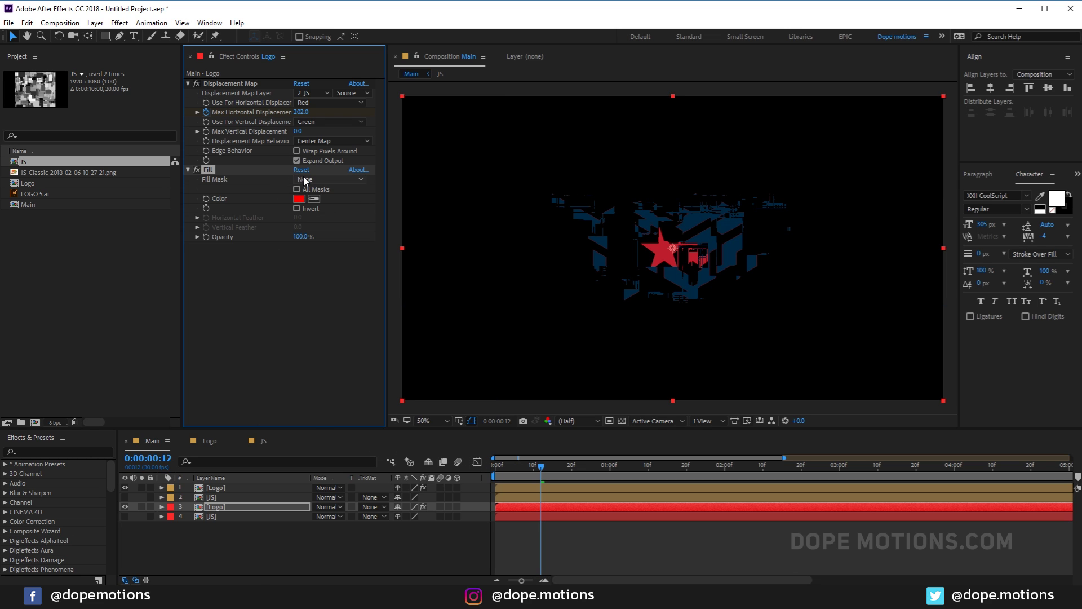
At frame 0, set the red-labelled Logo's Max Horizontal Displacement to 1039 and its Max Vertical Displacement to 200
click(497, 466)
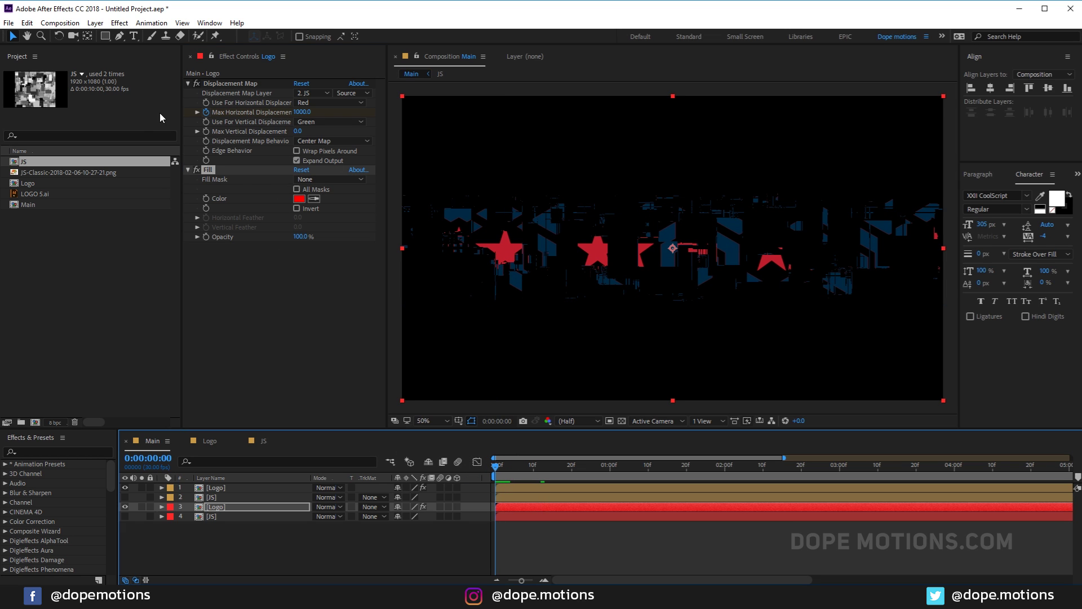
drag(301, 112, 321, 110)
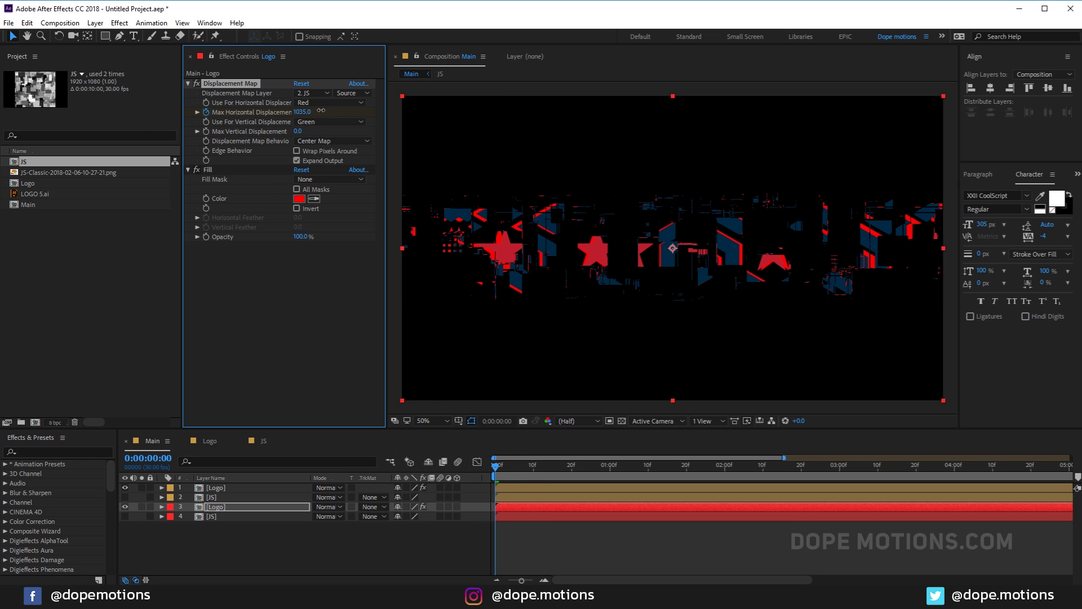
drag(493, 465, 443, 481)
drag(296, 132, 399, 137)
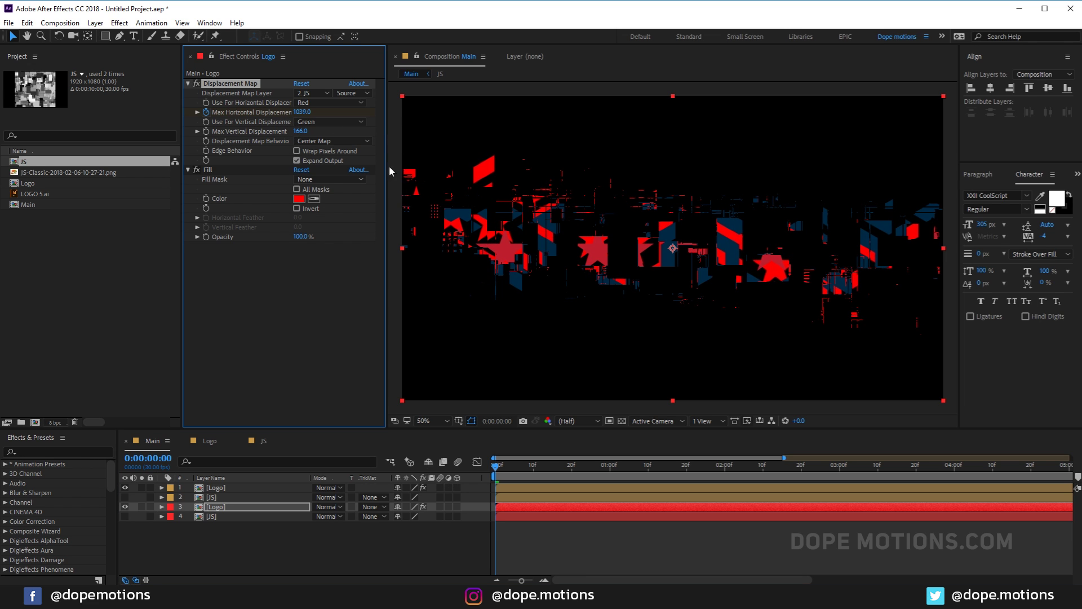
click(302, 132)
text(200)
key(Return)
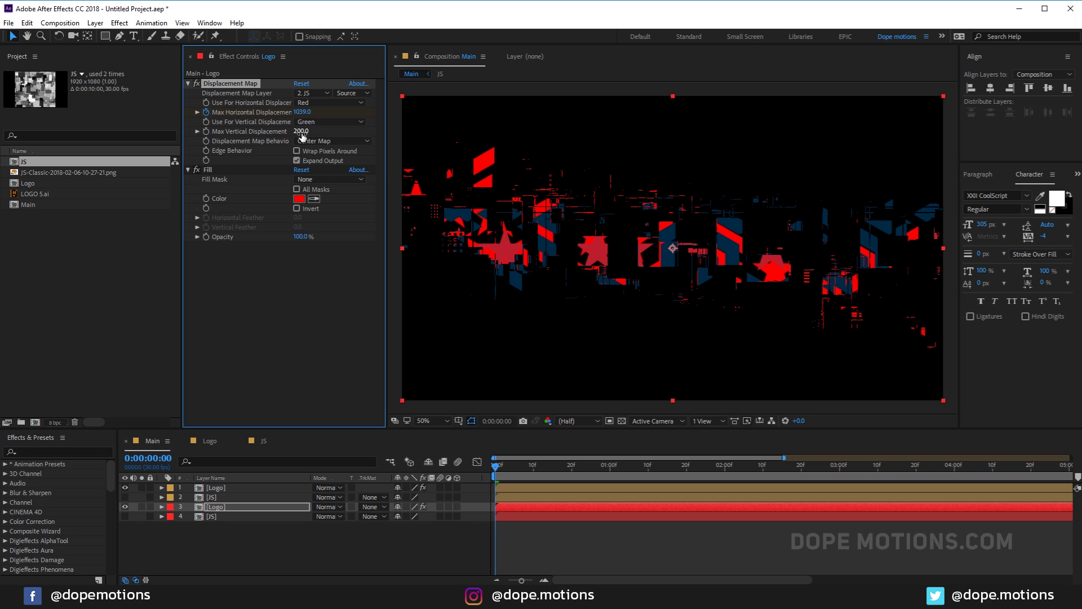
Keyframe the red-labelled Logo's Max Vertical Displacement at 200 at 0:00:01:00 and 0 at 0:00:01:10, and preview the animation
drag(497, 464, 612, 485)
click(207, 131)
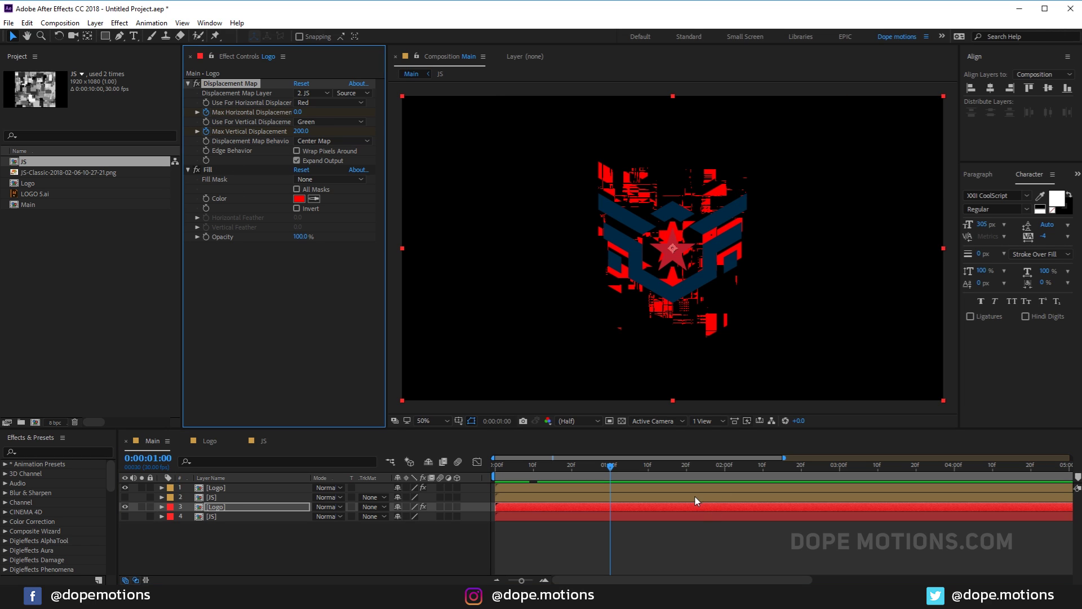
drag(615, 472, 651, 476)
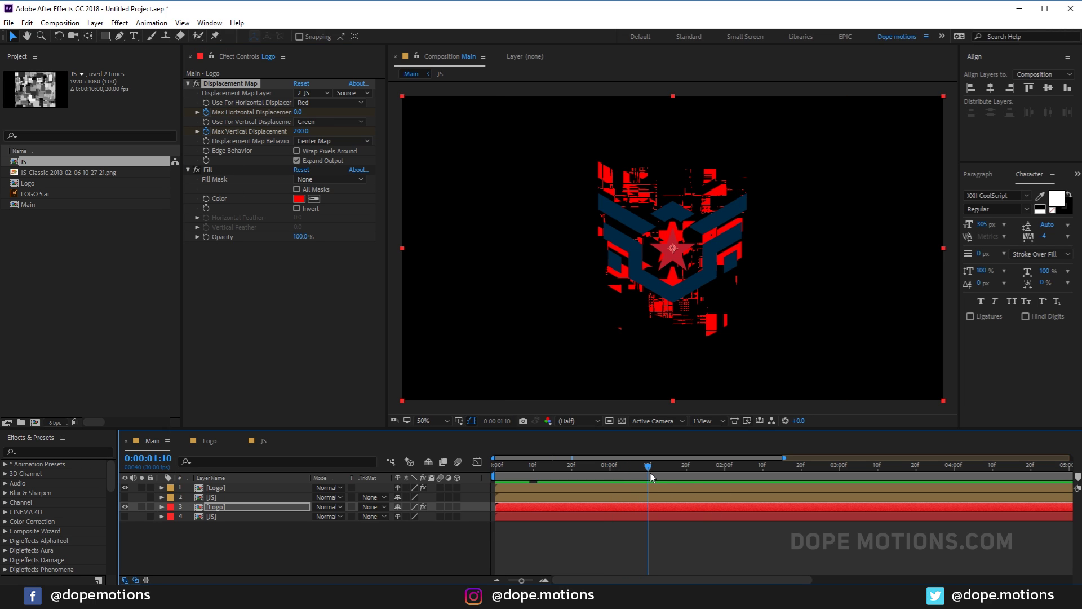
click(299, 131)
click(459, 470)
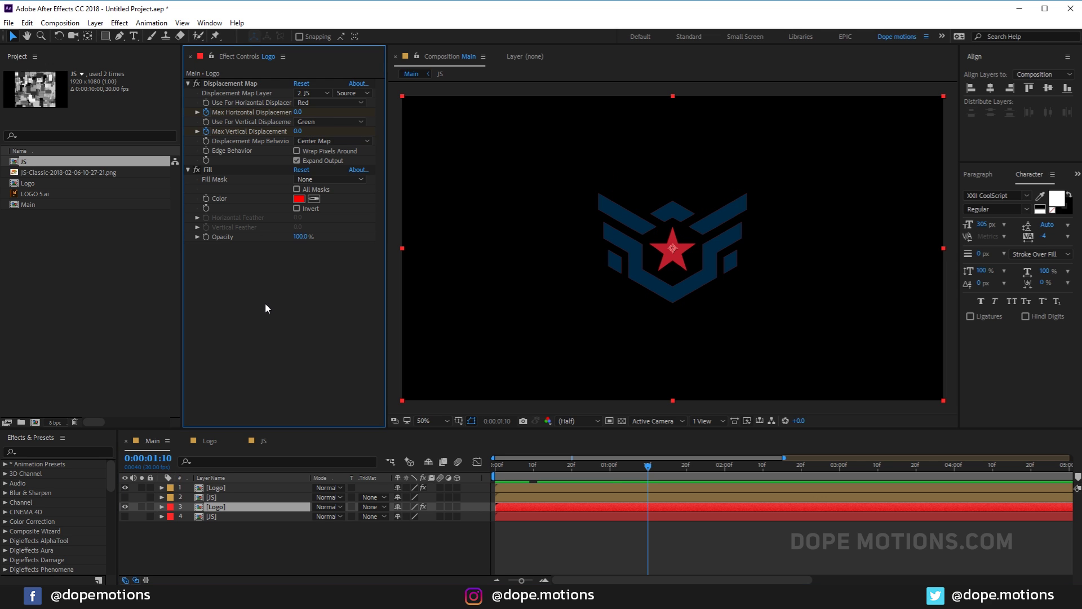
key(Home)
key(space)
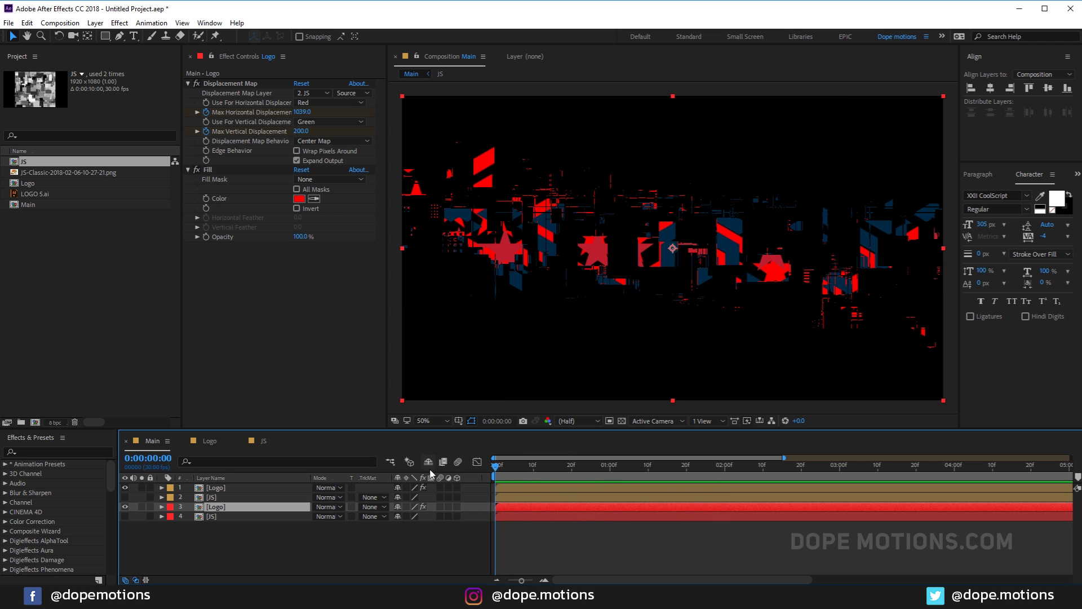
click(548, 466)
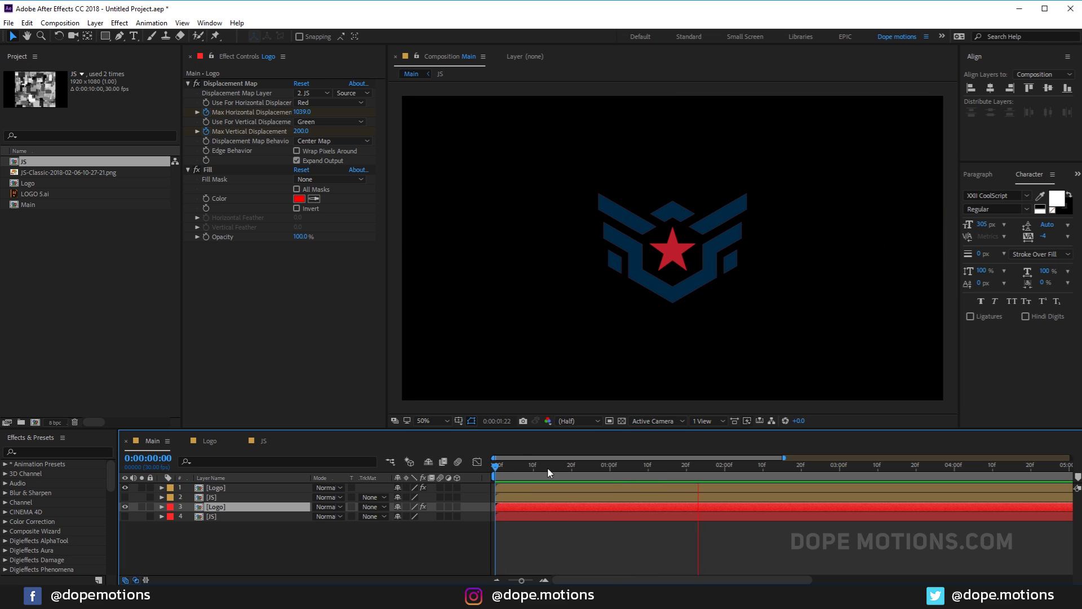
Apply Easy Ease to both Max Vertical Displacement keyframes of the red-labelled Logo and check their speed curve in the graph editor
key(u)
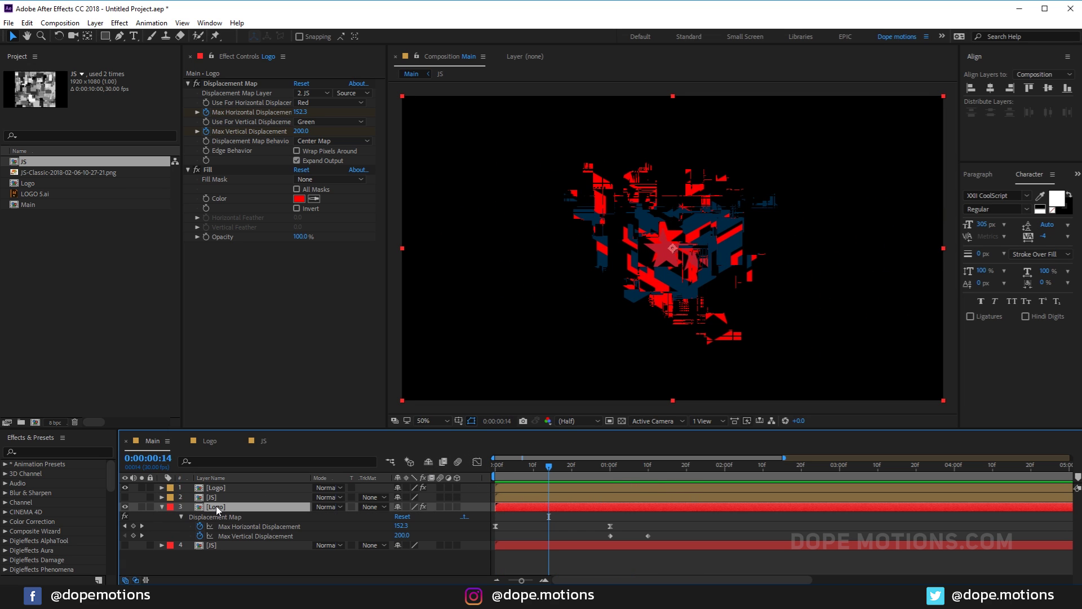
drag(604, 537, 675, 544)
click(476, 465)
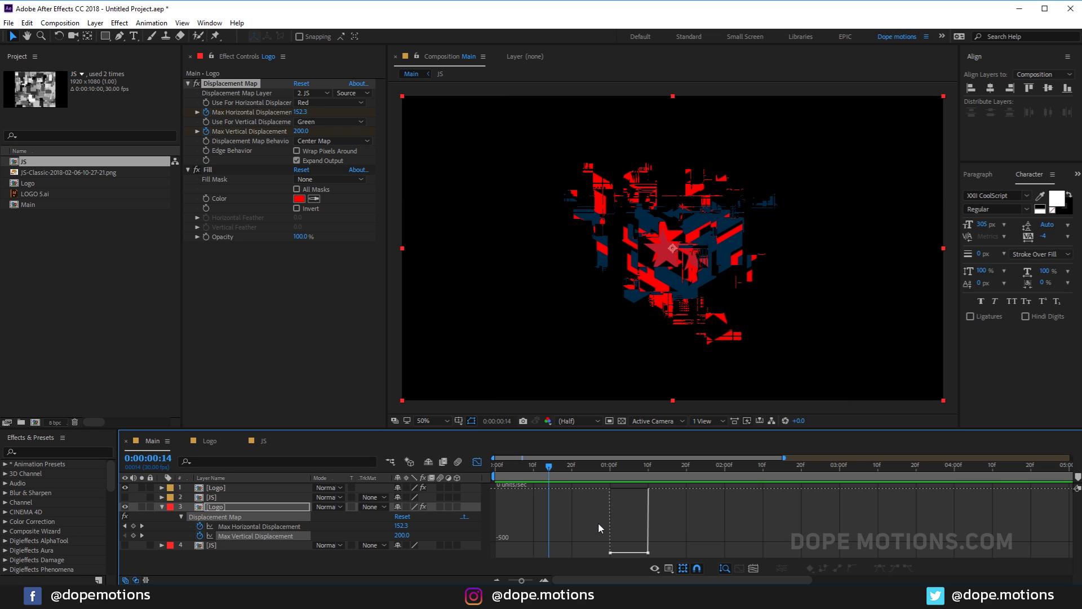
right_click(706, 520)
click(479, 462)
drag(662, 542, 584, 534)
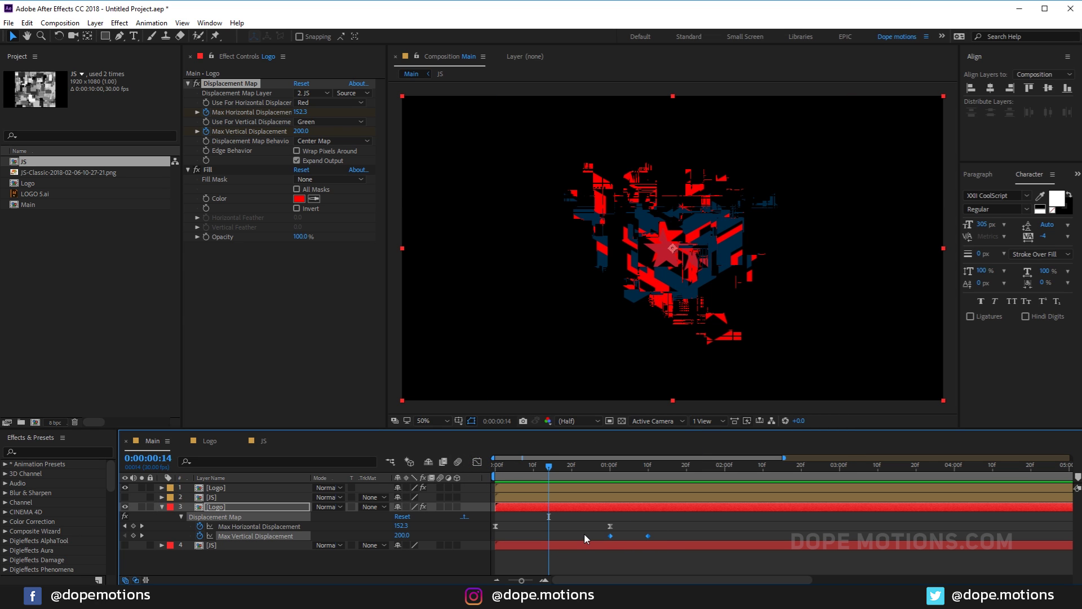
click(477, 462)
drag(597, 509, 654, 482)
key(F9)
key(space)
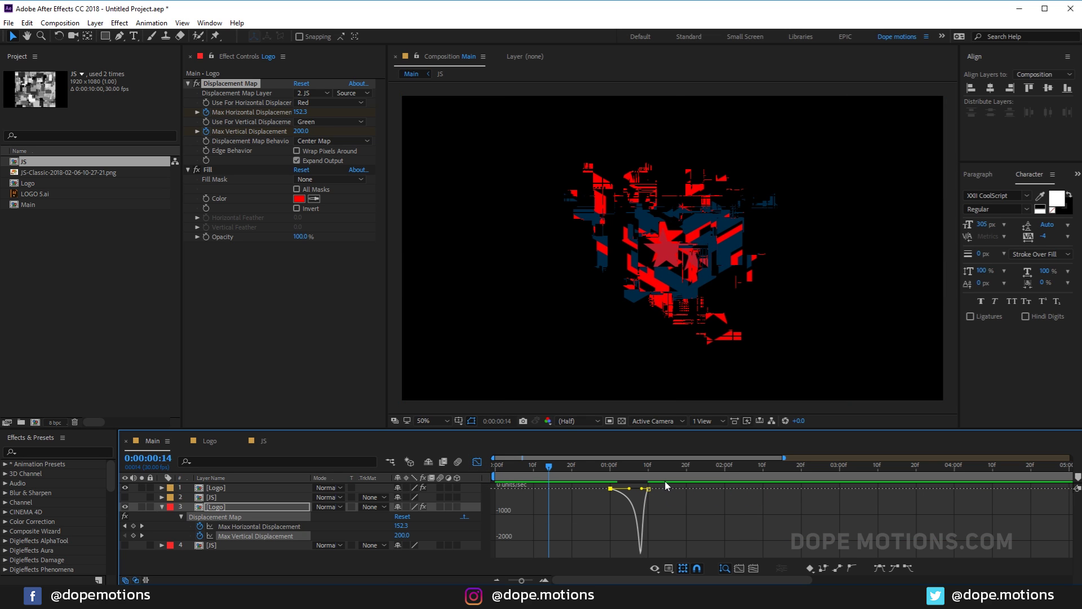
click(601, 477)
click(479, 461)
click(652, 519)
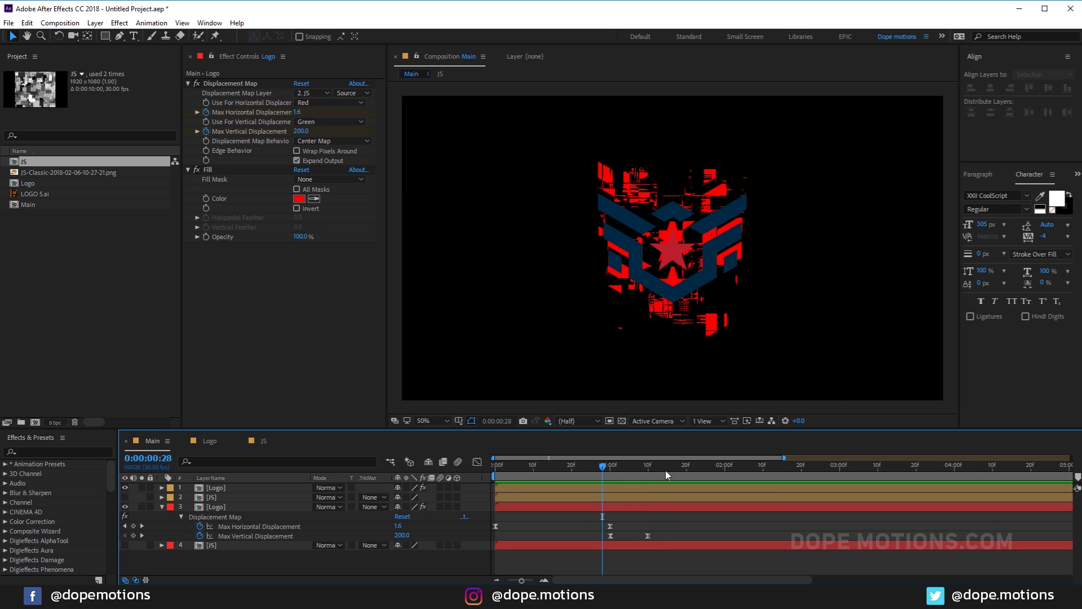
Move the red-labelled Logo's last Max Vertical Displacement keyframe to 0:00:01:20 and preview the animation
click(686, 466)
drag(647, 535, 683, 535)
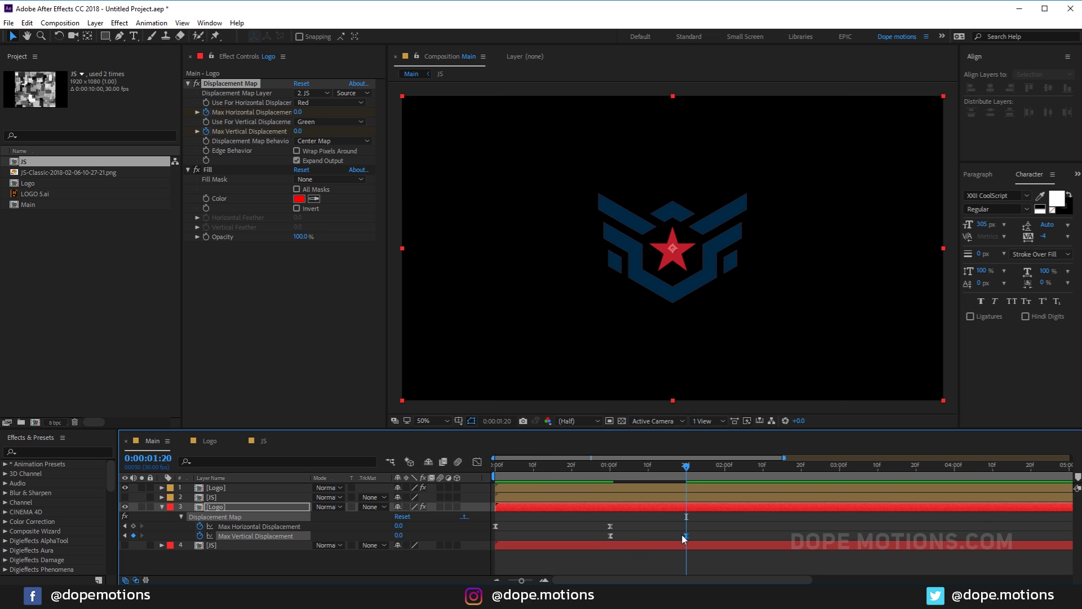
click(603, 465)
key(space)
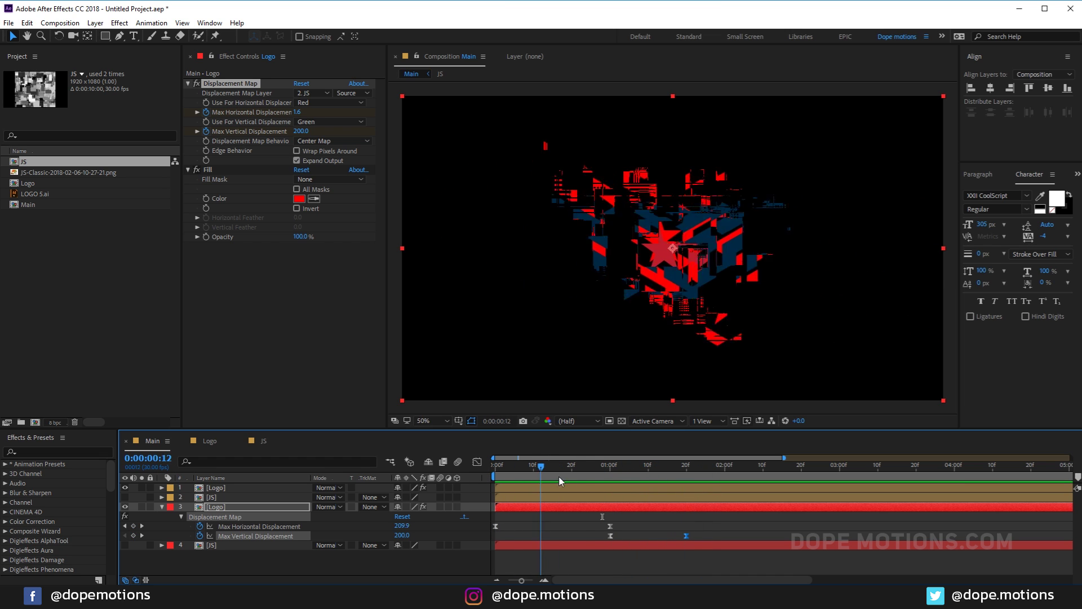
Duplicate the red-labelled Logo and JS layers, arrange the copies as a pair beneath the originals and label that pair Green
click(162, 506)
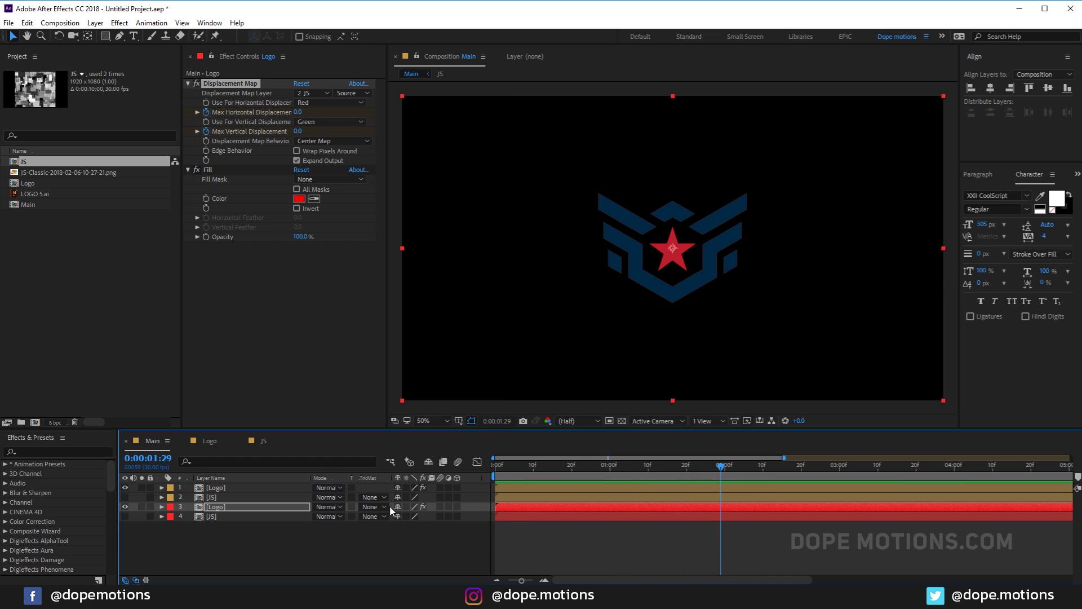
drag(531, 461, 564, 480)
drag(201, 536, 239, 509)
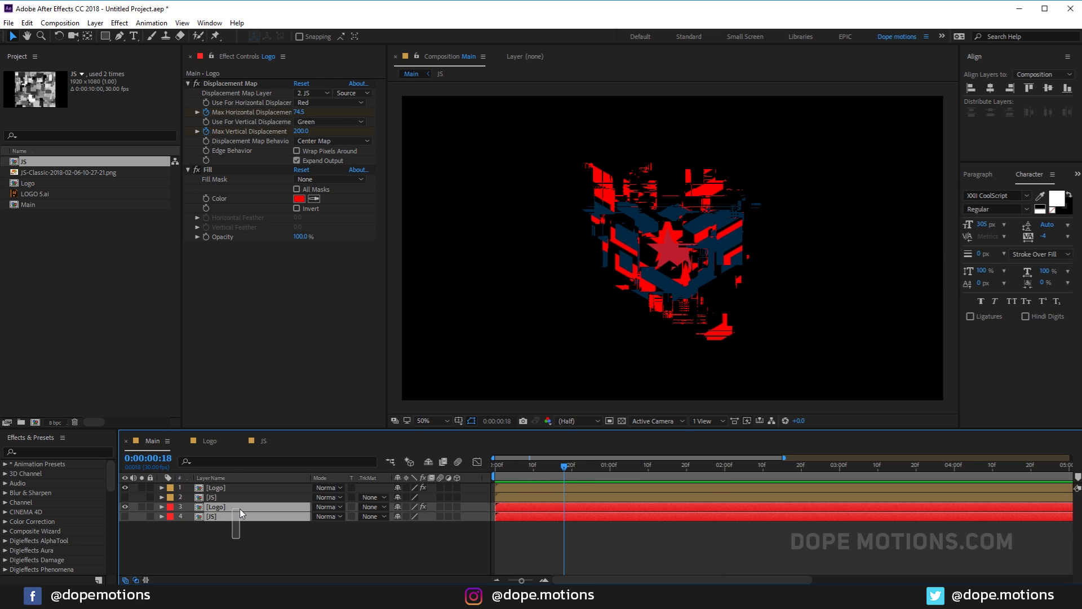
key(ctrl+d)
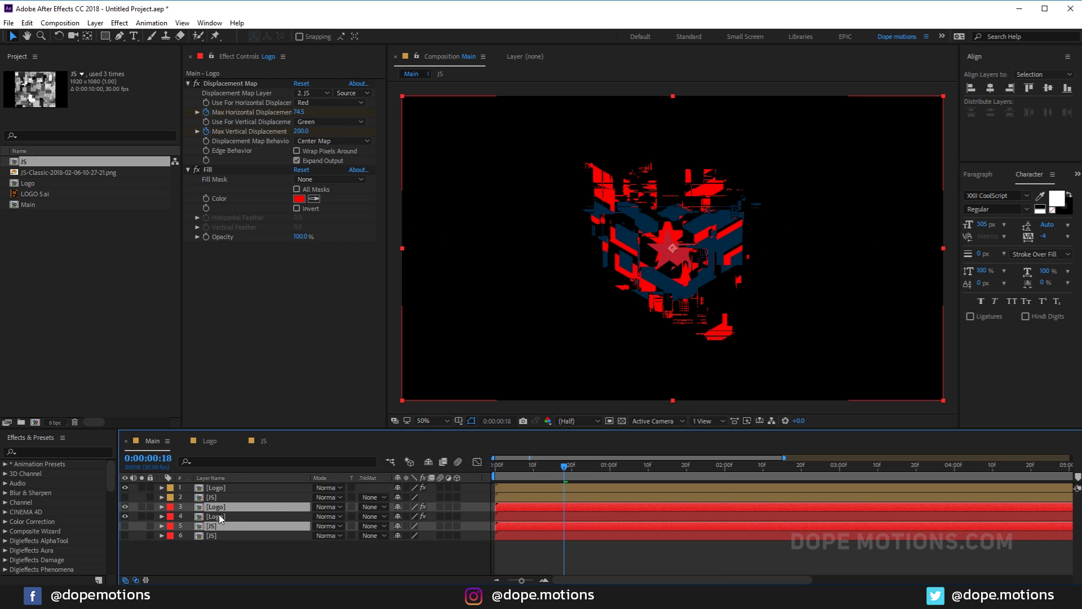
click(171, 526)
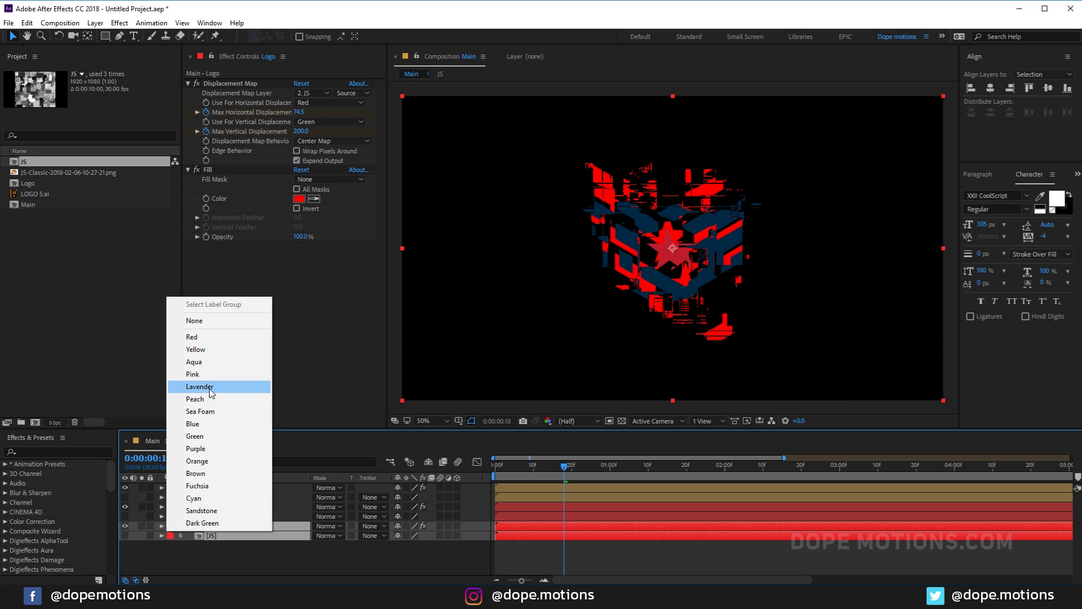
click(203, 438)
click(220, 558)
Set the green-labelled Logo's Max Horizontal Displacement to 1088 at frame 0
click(214, 526)
click(217, 535)
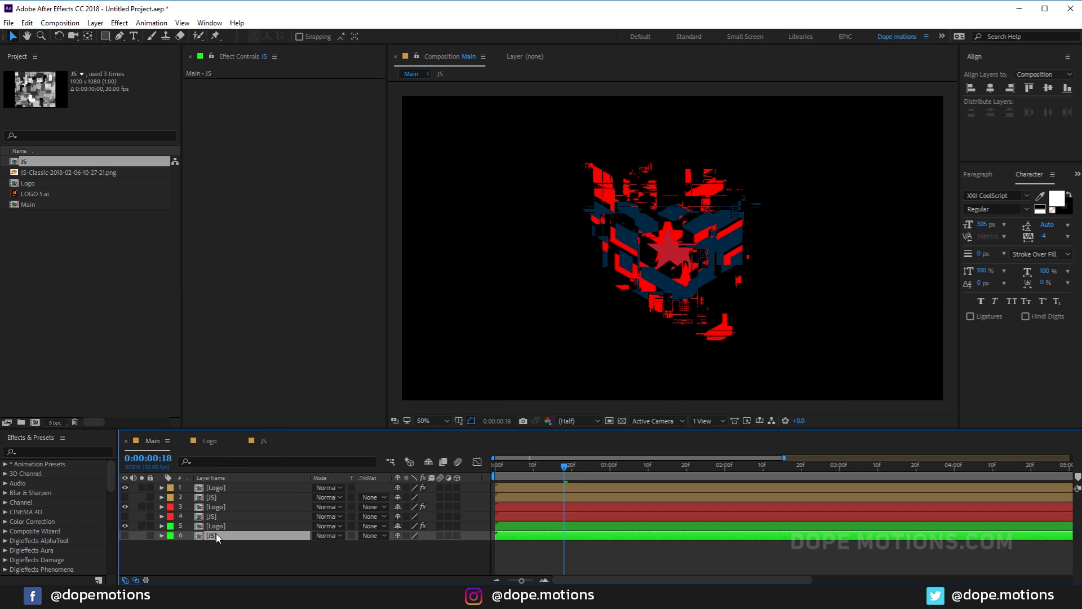
click(214, 526)
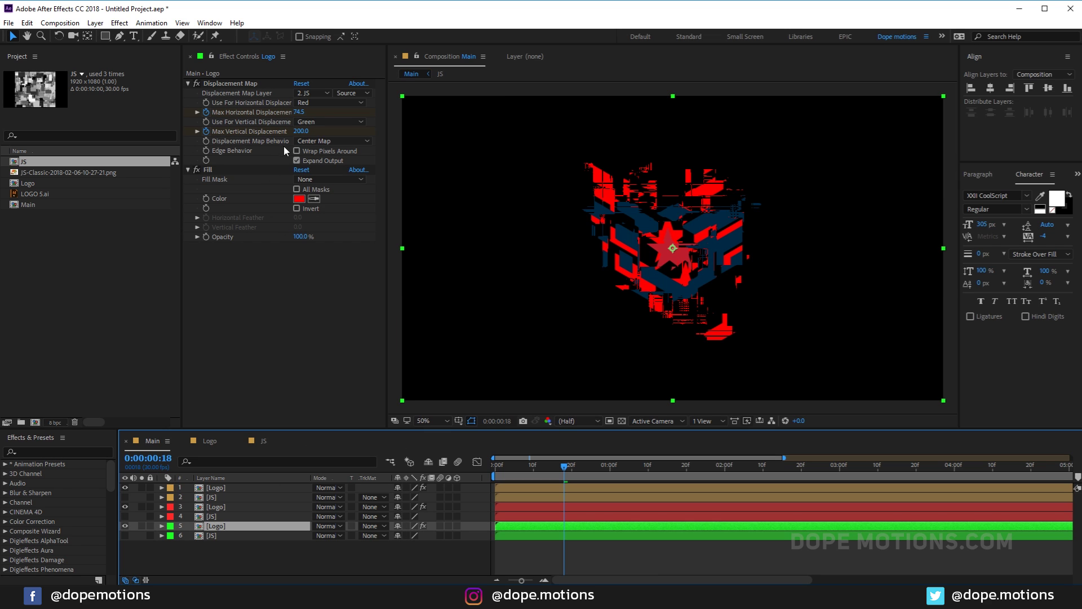
click(502, 466)
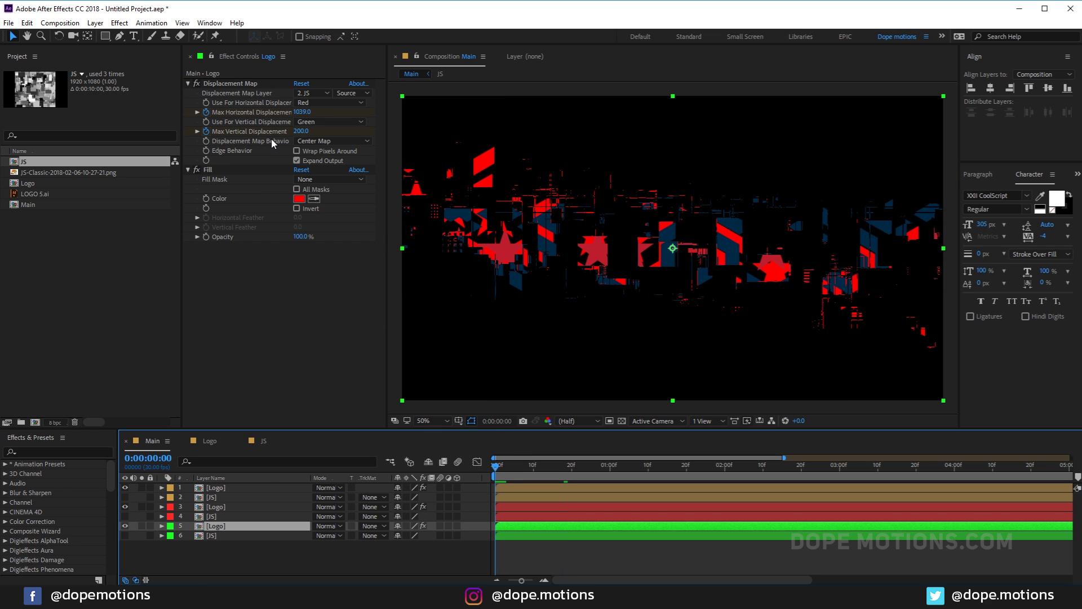
click(319, 116)
drag(319, 116, 335, 135)
Set the green-labelled Logo's Fill colour to bright green 72FF00 and preview the animation
click(299, 199)
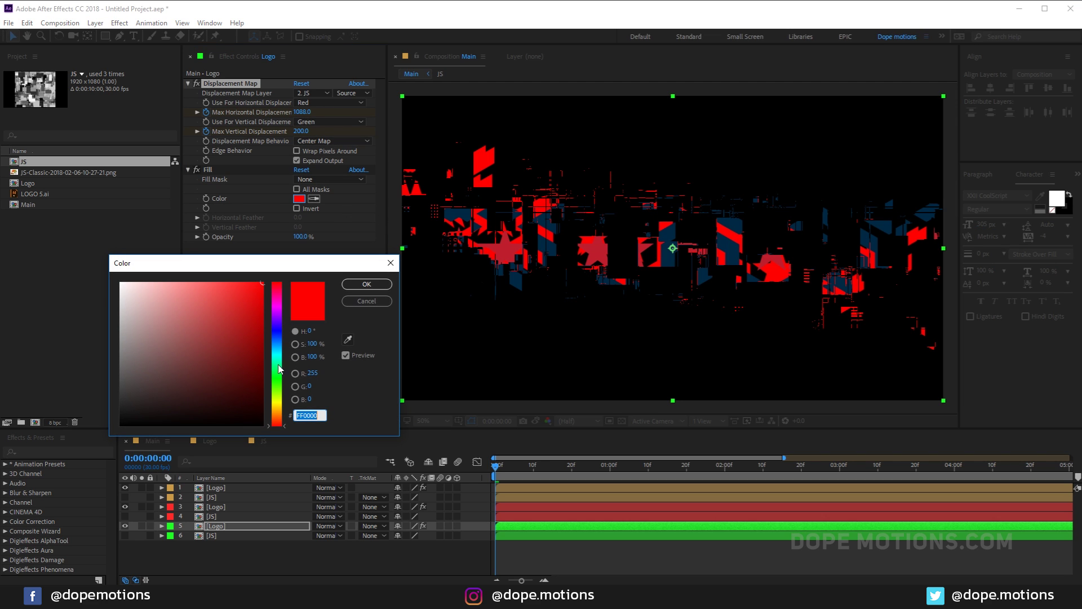
drag(278, 358, 283, 393)
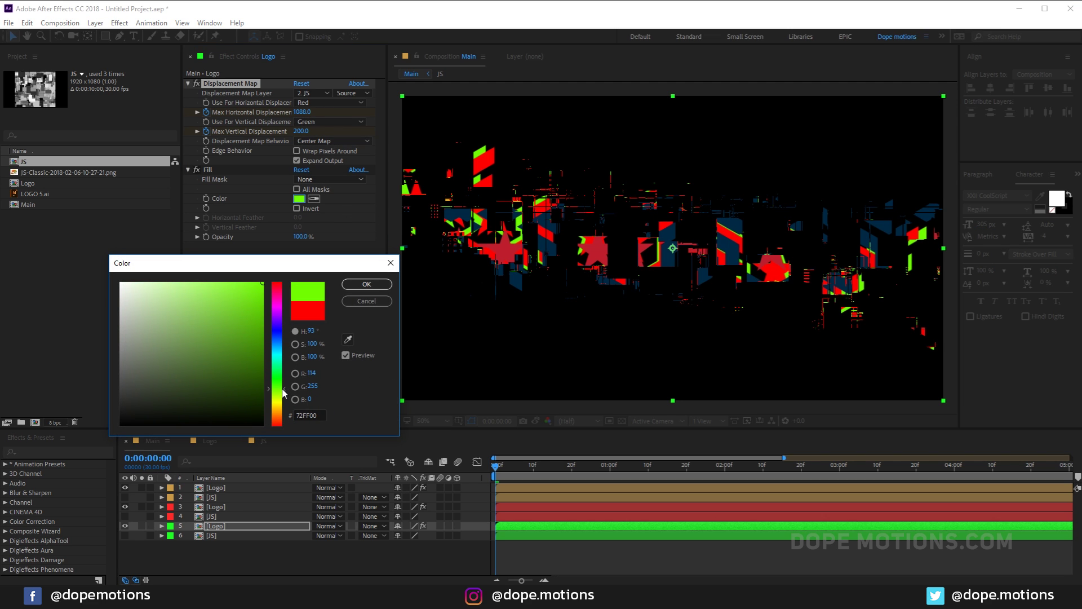
click(366, 284)
click(498, 451)
key(space)
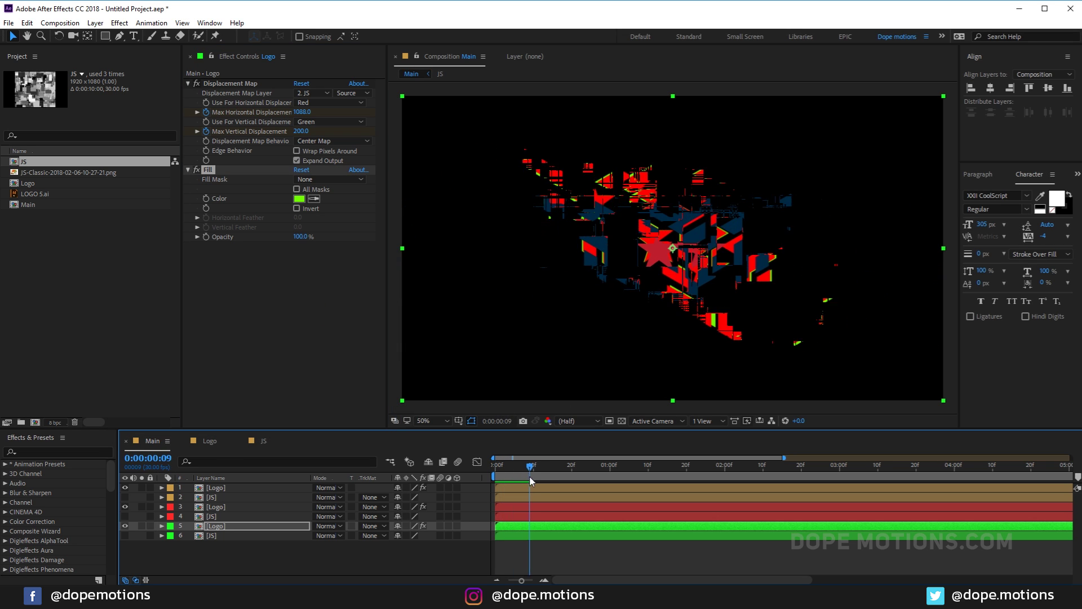
Set the green-labelled Logo's Max Vertical Displacement keyframe at 0:00:01:00 to -200
drag(574, 467, 611, 476)
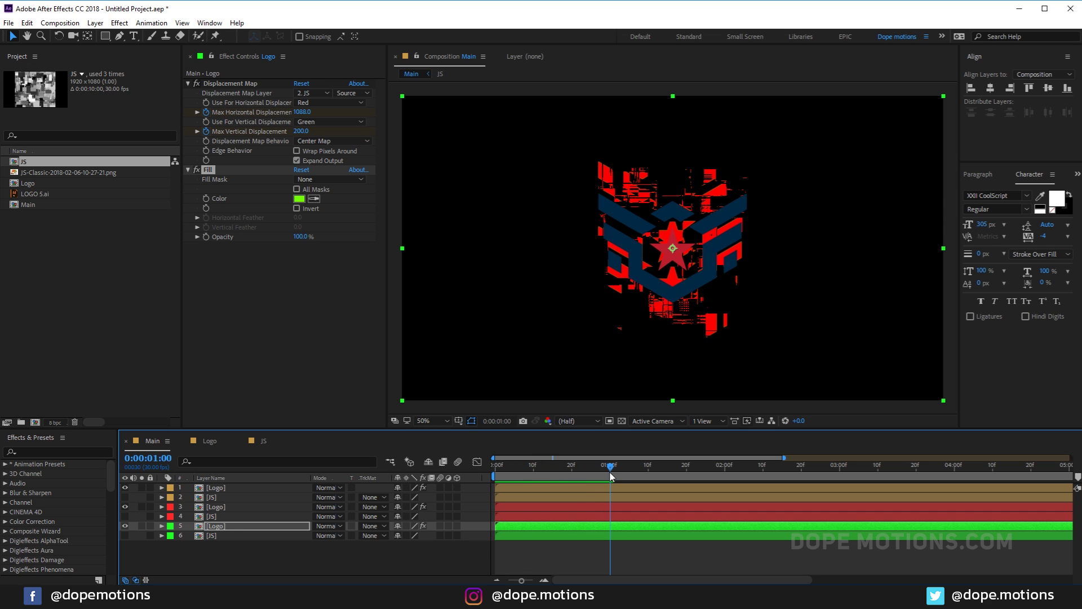
click(259, 527)
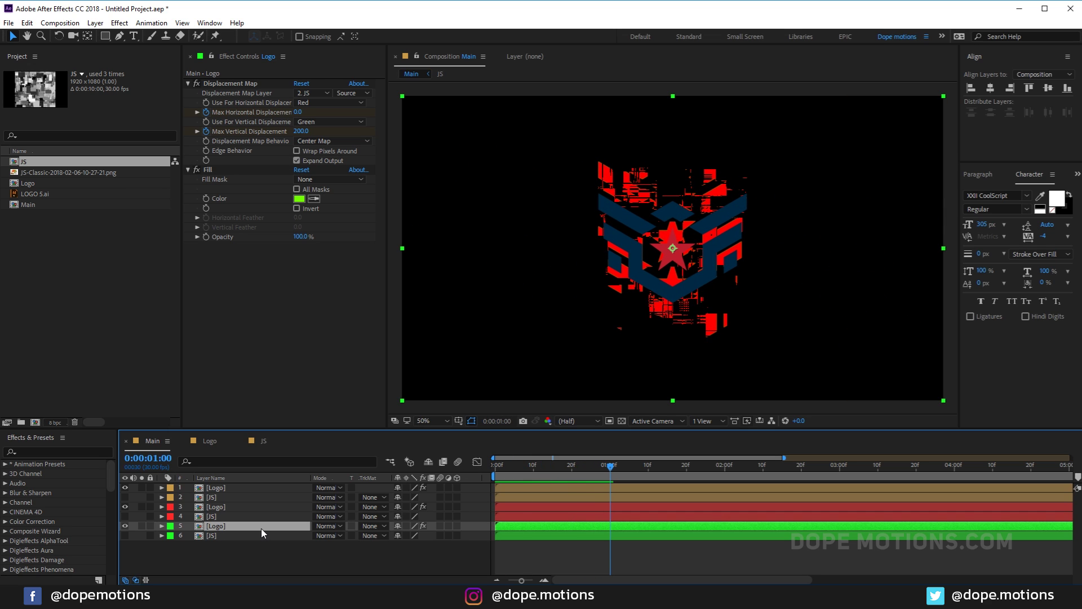
key(u)
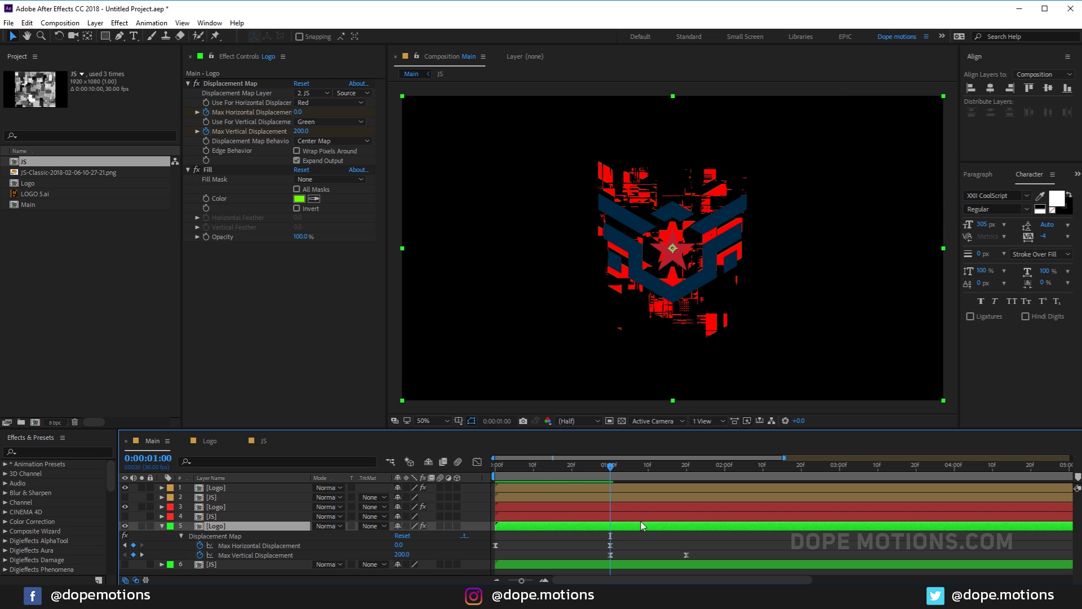
click(298, 131)
text(-200)
key(Return)
click(602, 469)
mouse_move(602, 469)
mouse_down()
mouse_move(463, 465)
mouse_move(611, 463)
mouse_up()
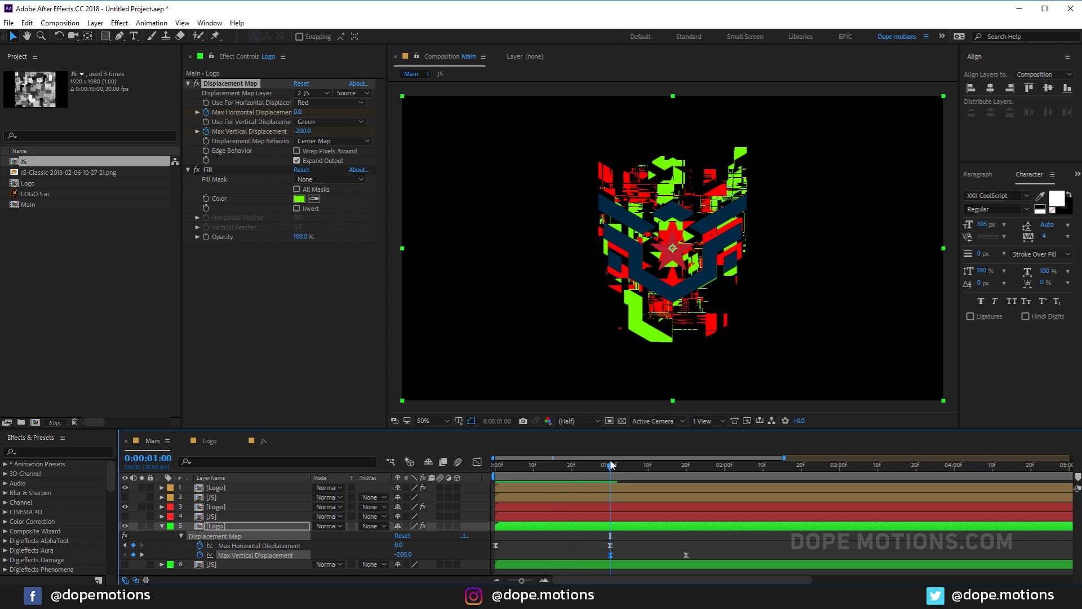
click(618, 541)
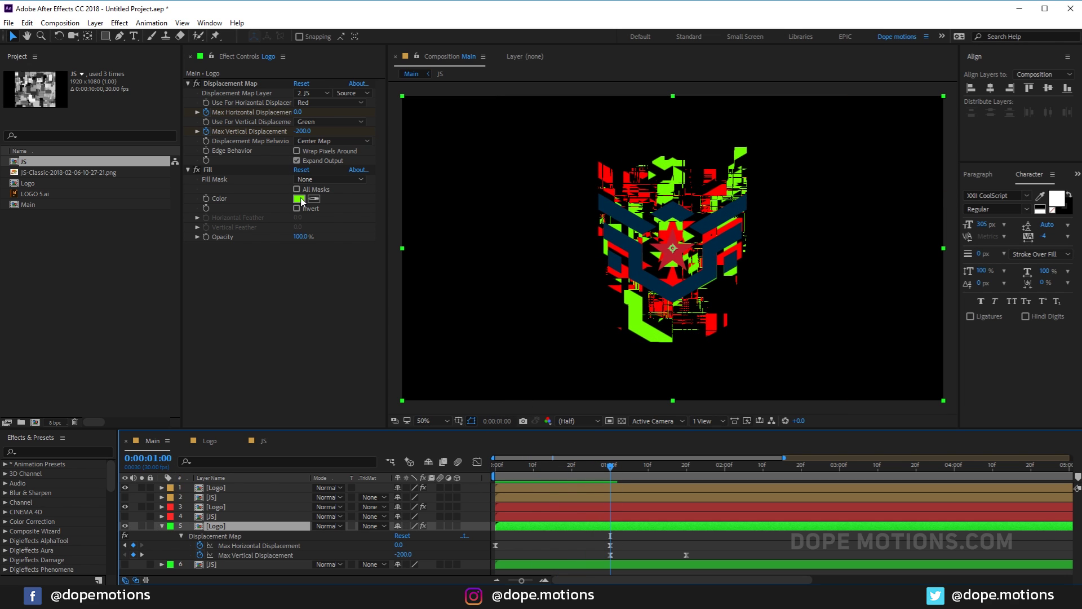
Change the green-labelled Logo's Fill colour to pure green 00FF0C and scrub through the animation to check it
click(299, 199)
click(282, 380)
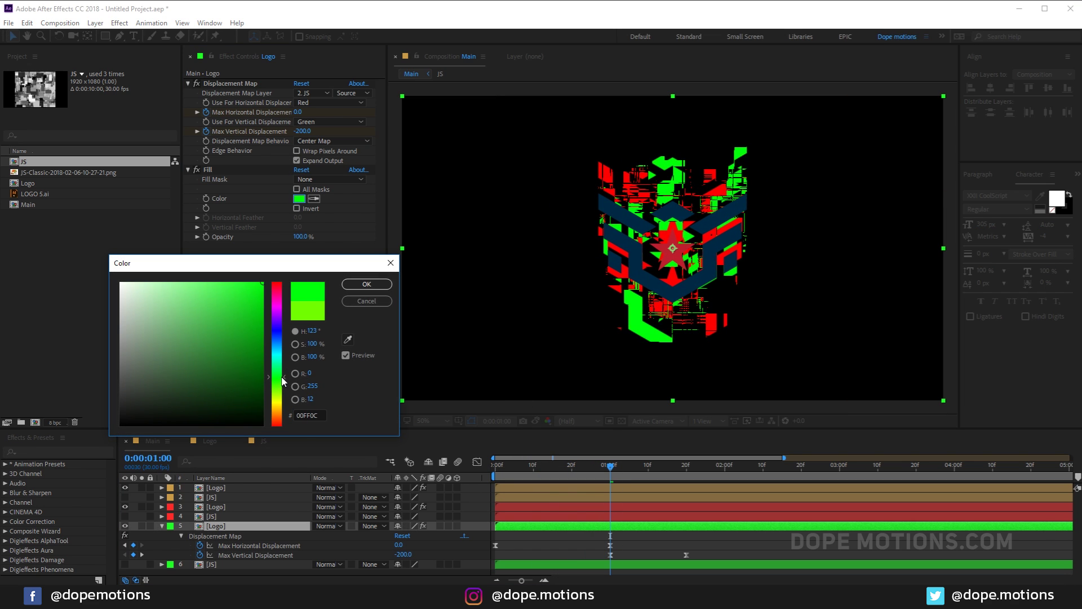
click(366, 284)
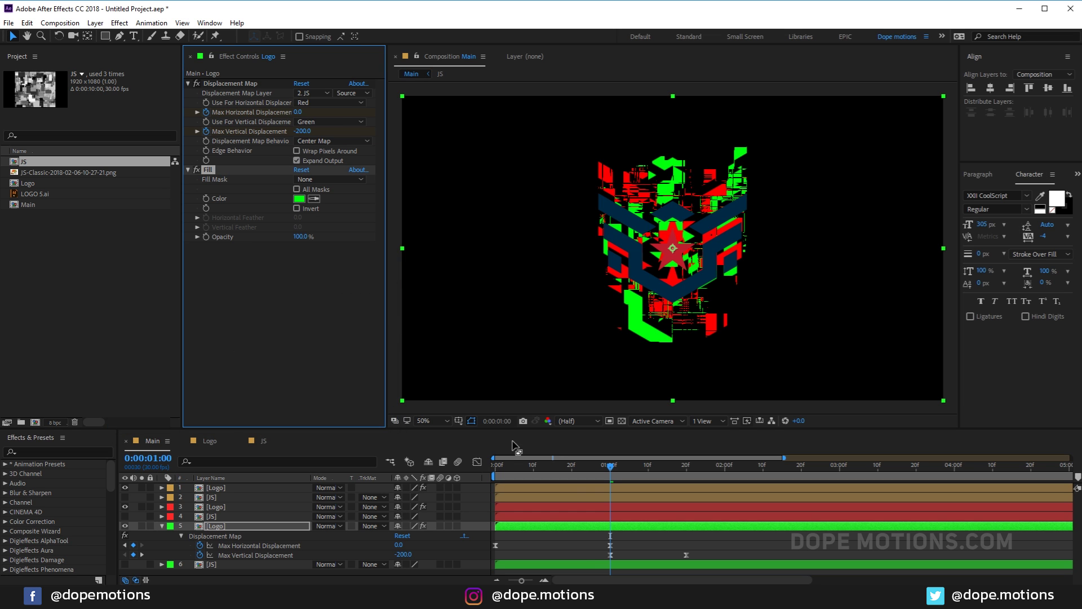
mouse_move(609, 465)
mouse_down()
mouse_move(479, 465)
mouse_move(610, 466)
mouse_up()
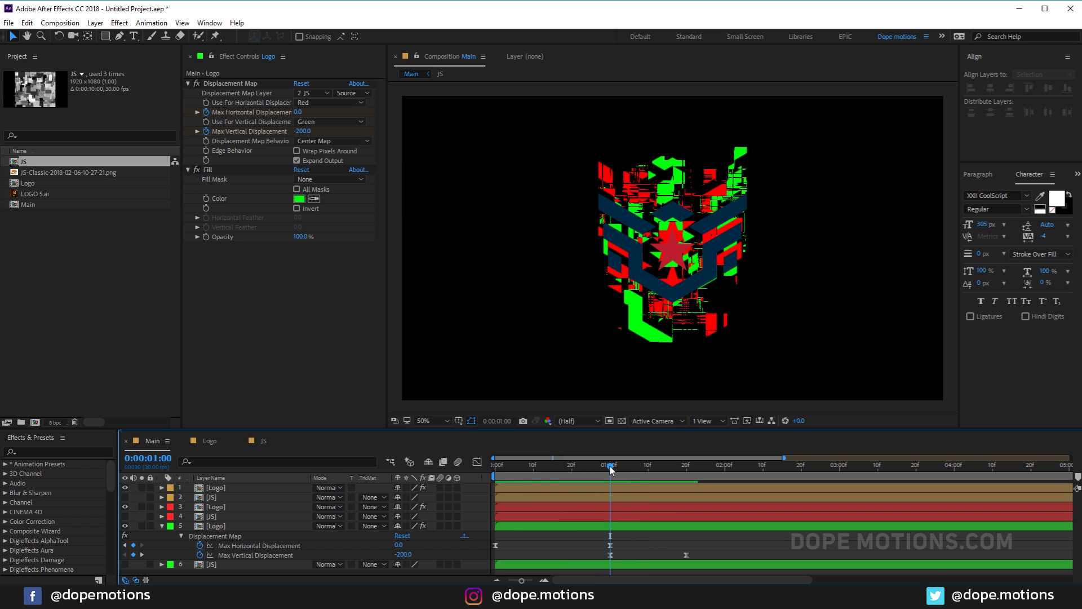
Duplicate the green-labelled Logo and JS layers, keep the copies as a pair beneath the originals and label them Blue
click(162, 526)
drag(209, 536, 210, 563)
ctrl+click(227, 528)
key(ctrl+d)
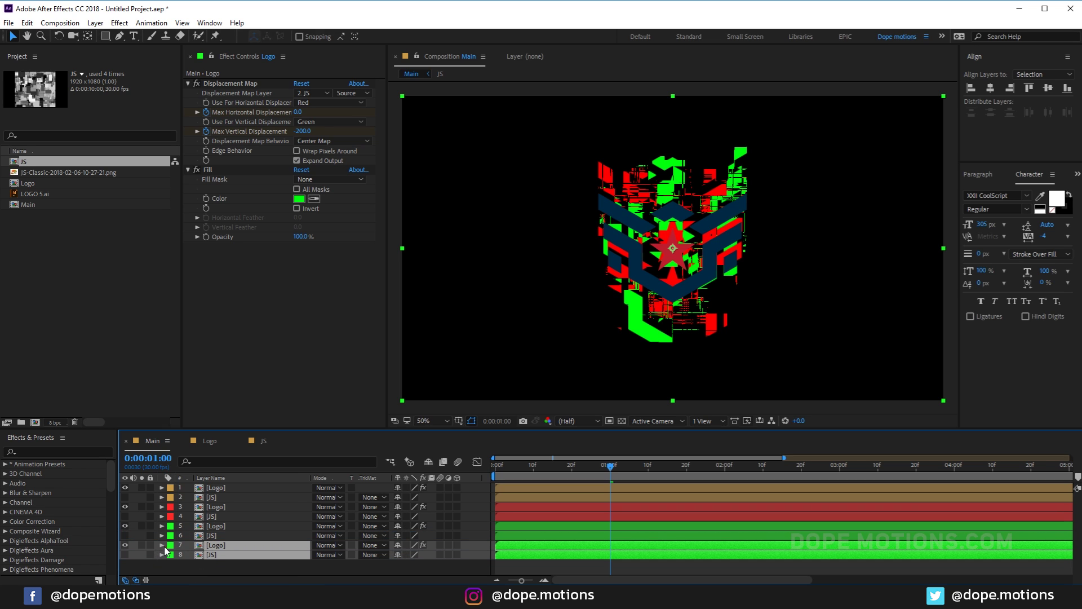
click(170, 545)
click(194, 443)
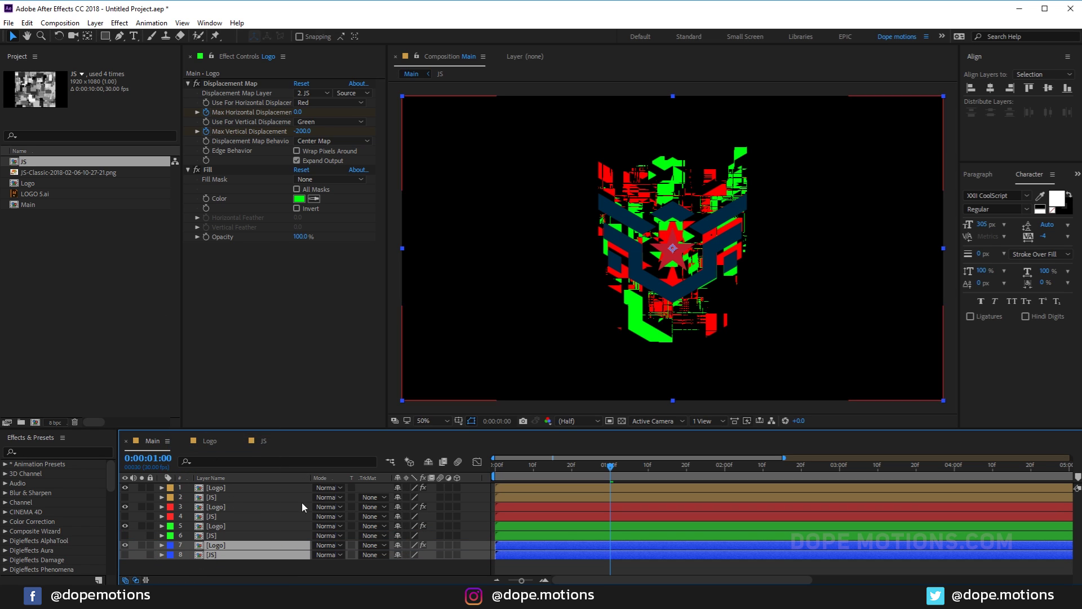
click(243, 567)
Change the blue-labelled Logo's Fill colour to bright blue
click(254, 545)
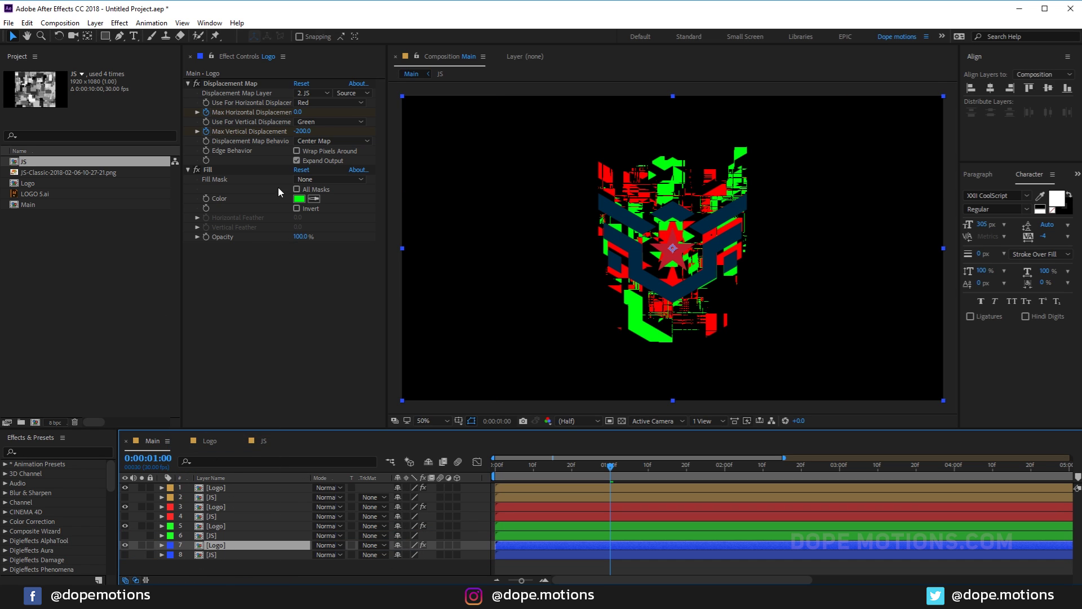
click(300, 199)
drag(279, 379, 285, 341)
click(366, 284)
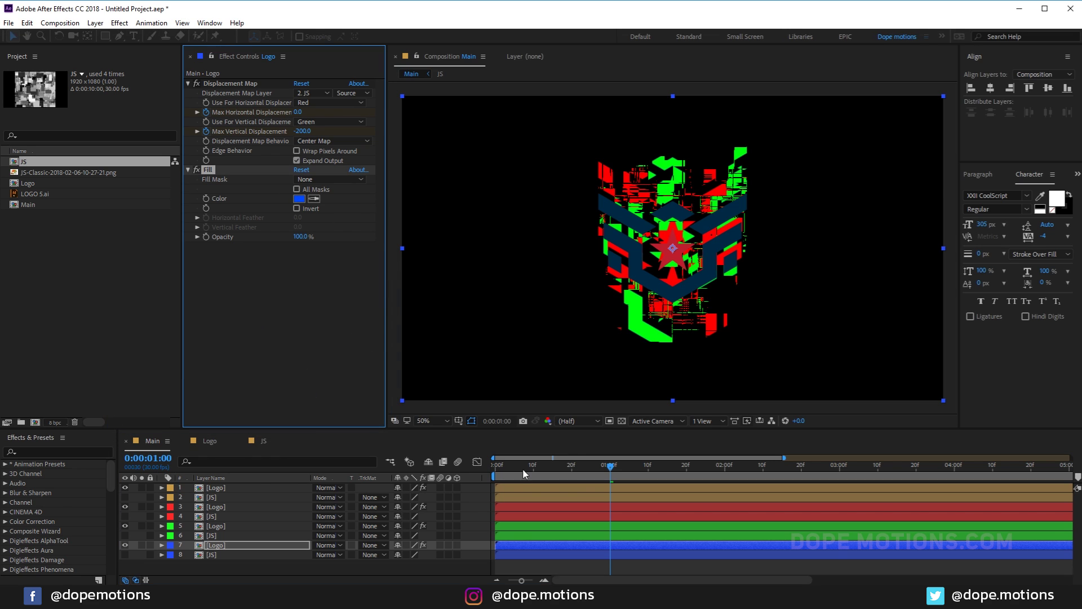
Set the blue-labelled Logo's Max Vertical Displacement keyframe at 0:00:01:00 to 150 and preview the animation
key(u)
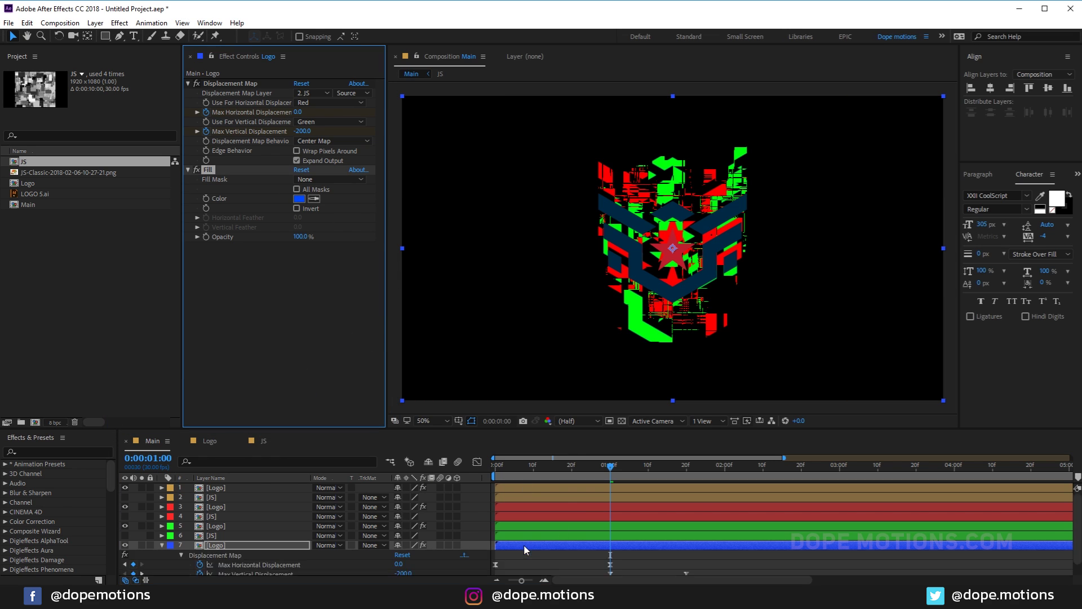
drag(296, 130, 480, 125)
click(302, 132)
text(150)
key(Return)
drag(562, 469, 443, 468)
key(space)
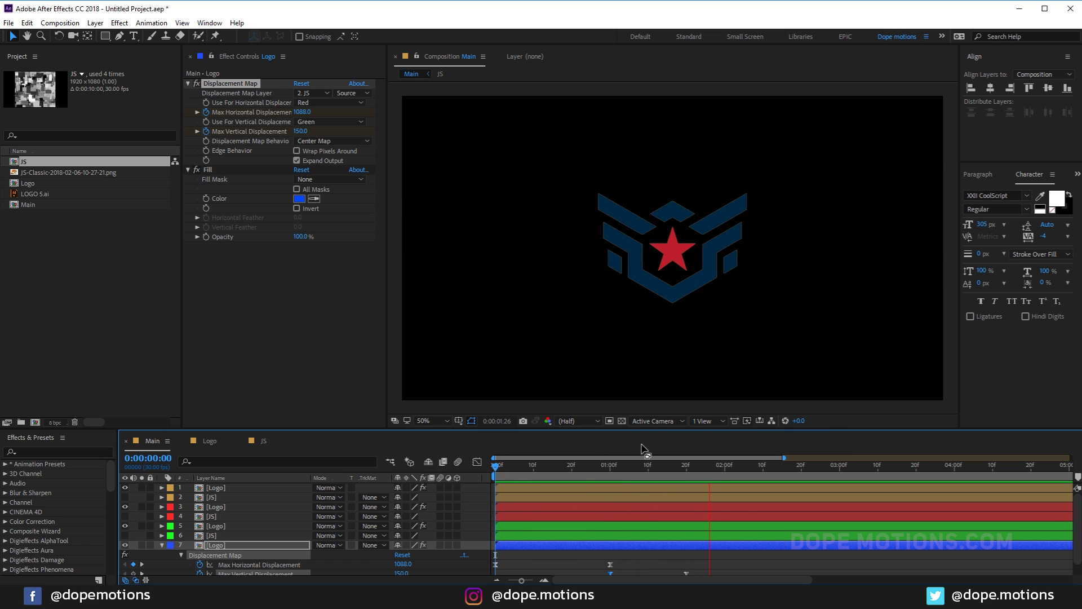
drag(604, 466, 632, 465)
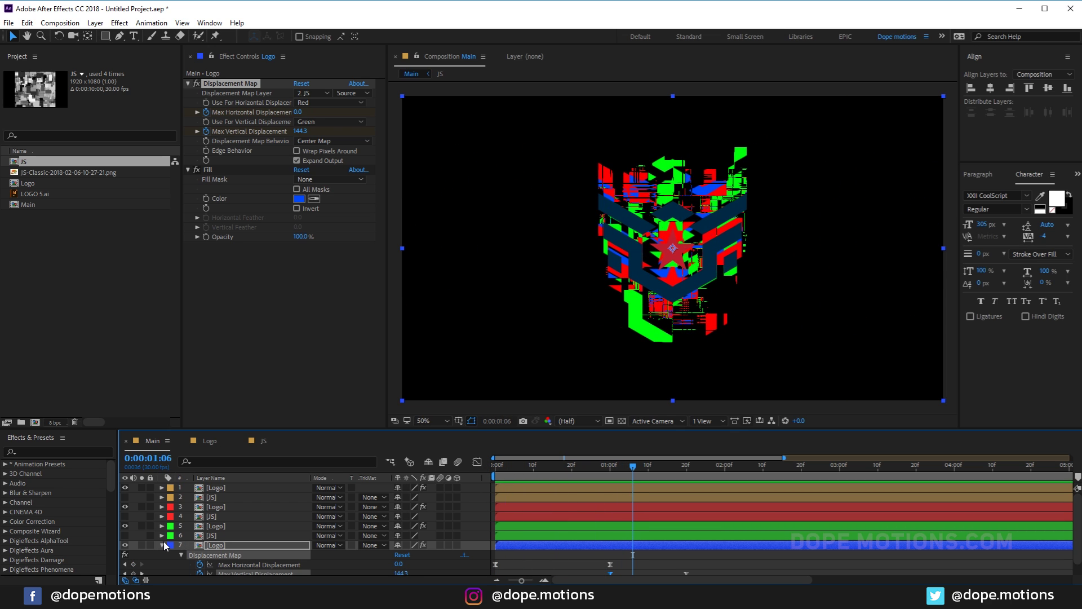
Pre-compose all the Logo and JS layers in Main into a new composition named Animation
click(162, 545)
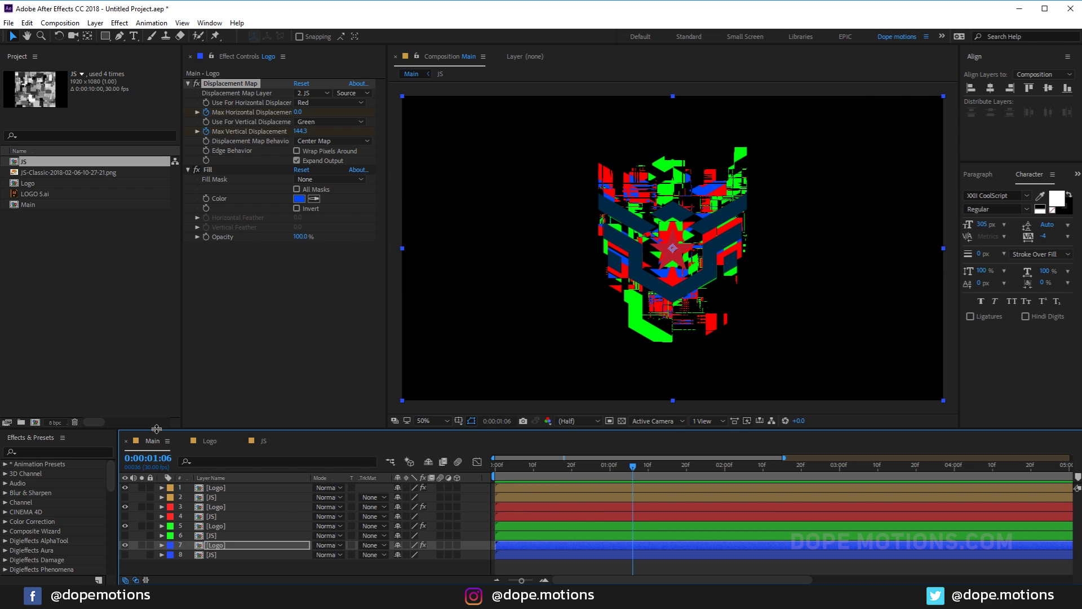
drag(156, 428, 156, 372)
drag(222, 512, 241, 428)
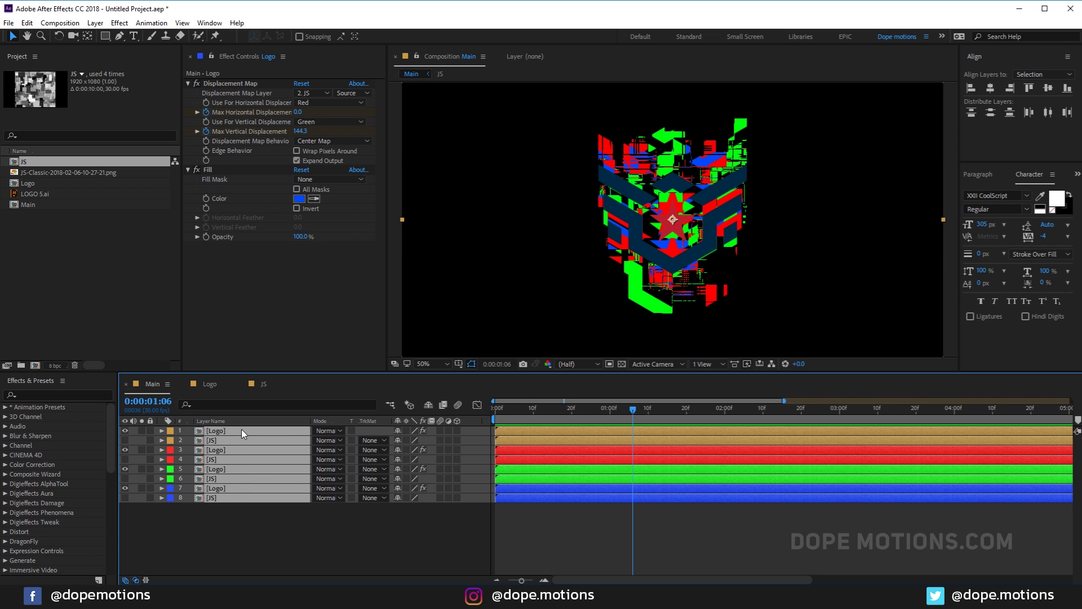
key(ctrl+shift+c)
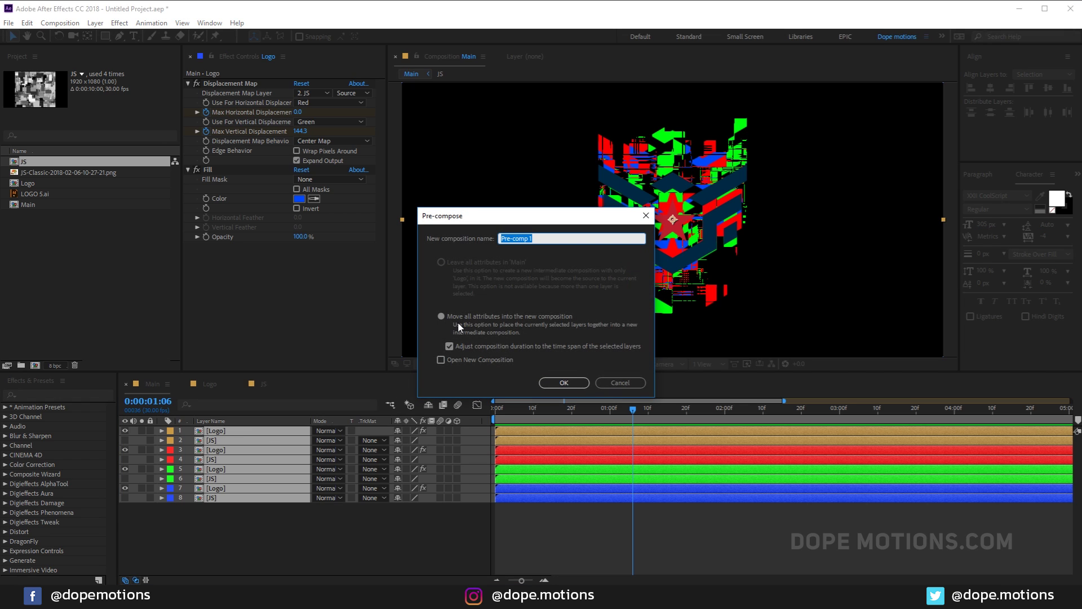
text(Animation)
key(Return)
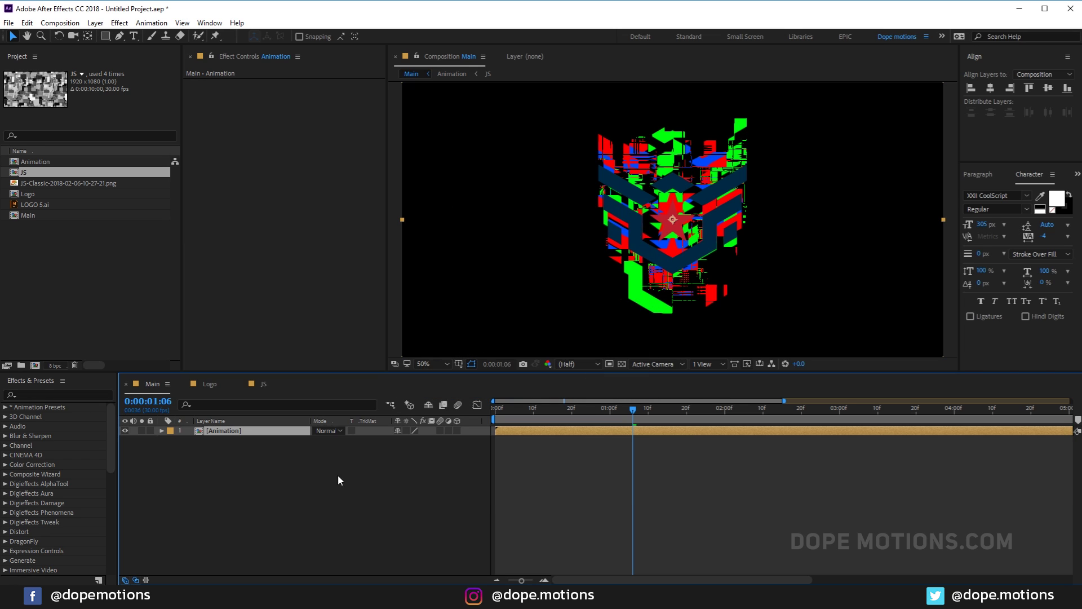
Create a black 1920 x 1080 solid named BG and place it beneath the Animation layer
click(257, 491)
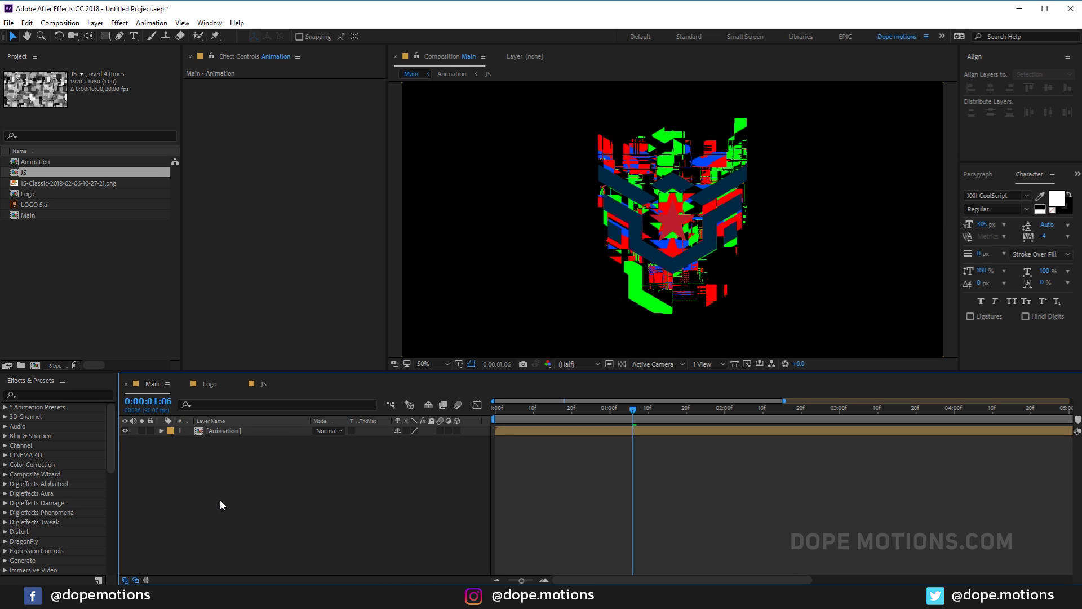
key(ctrl+y)
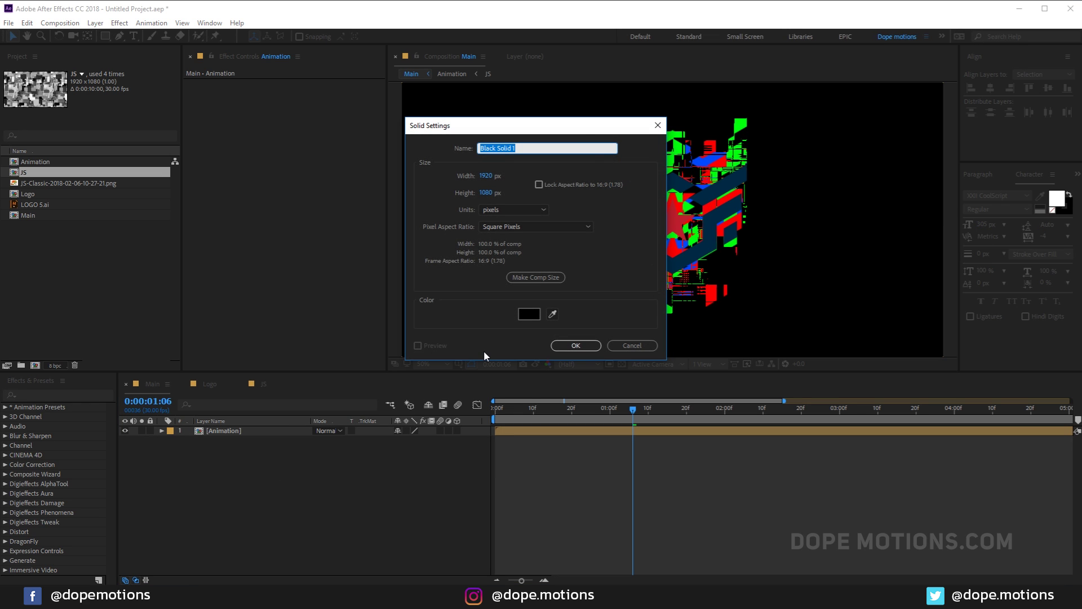
text(BG)
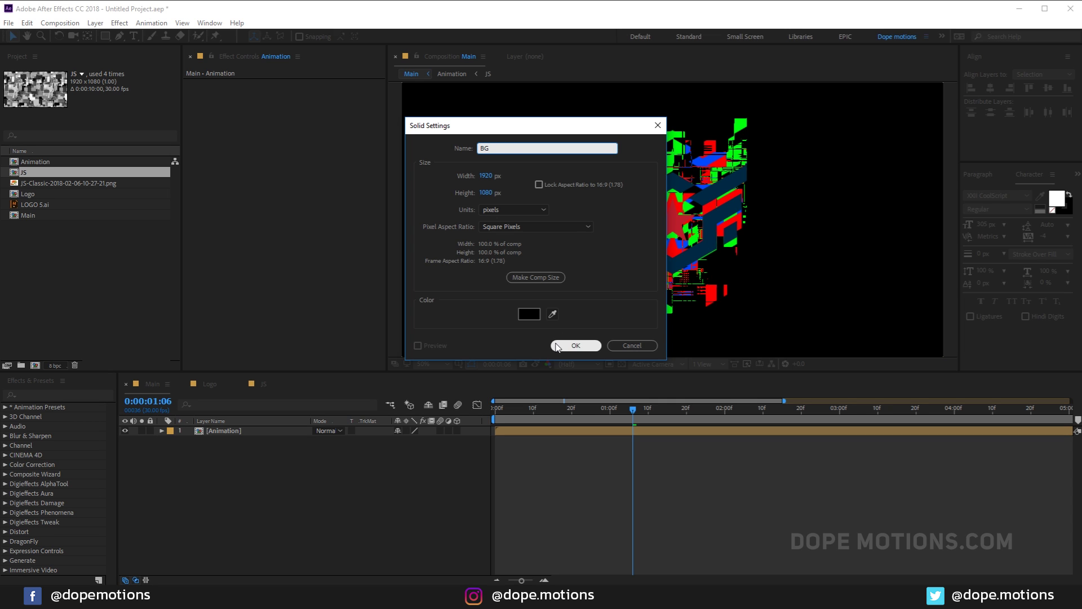
click(574, 345)
drag(210, 433, 222, 490)
Find the Gradient Ramp effect and apply it to the BG solid
key(ctrl+space)
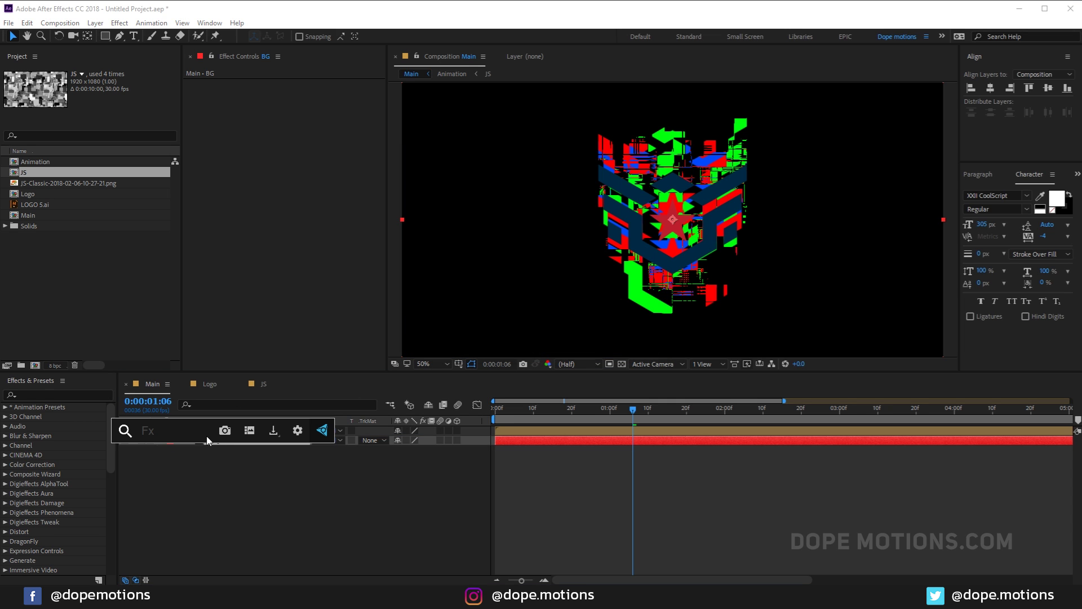
text(ramp)
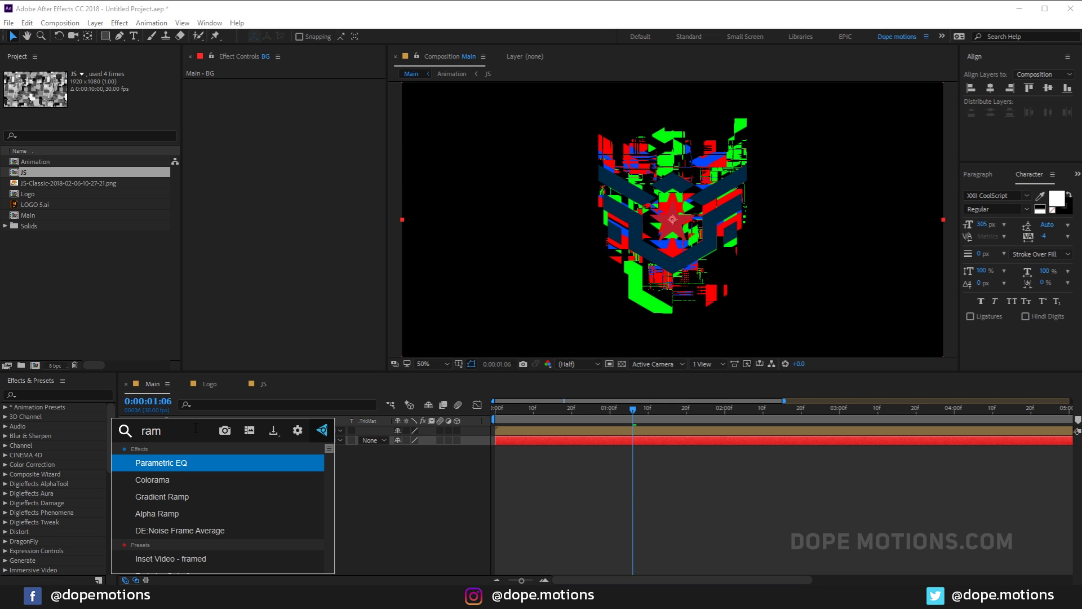
click(165, 463)
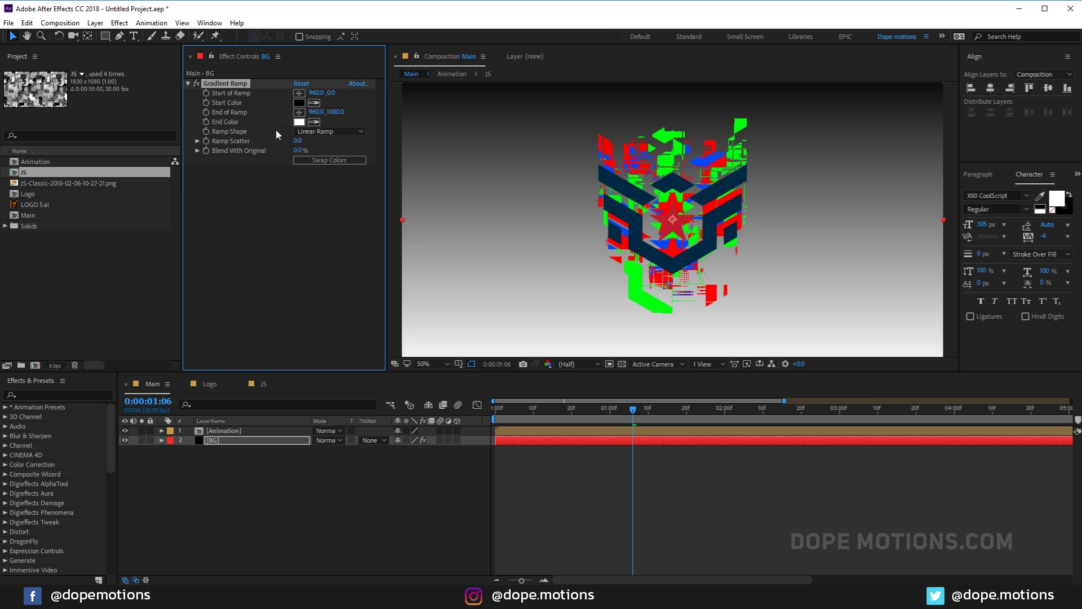
Make BG's gradient a Radial Ramp starting near the composition's centre at about 966, 542, and swap its colours
click(322, 132)
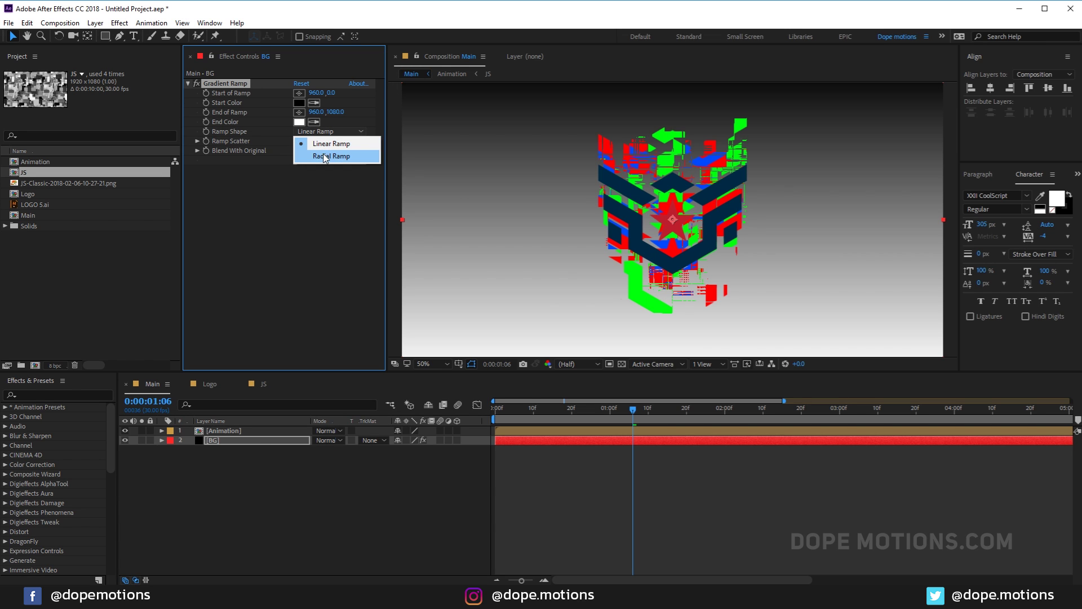
click(325, 157)
drag(308, 370, 307, 426)
drag(673, 96, 673, 247)
click(324, 160)
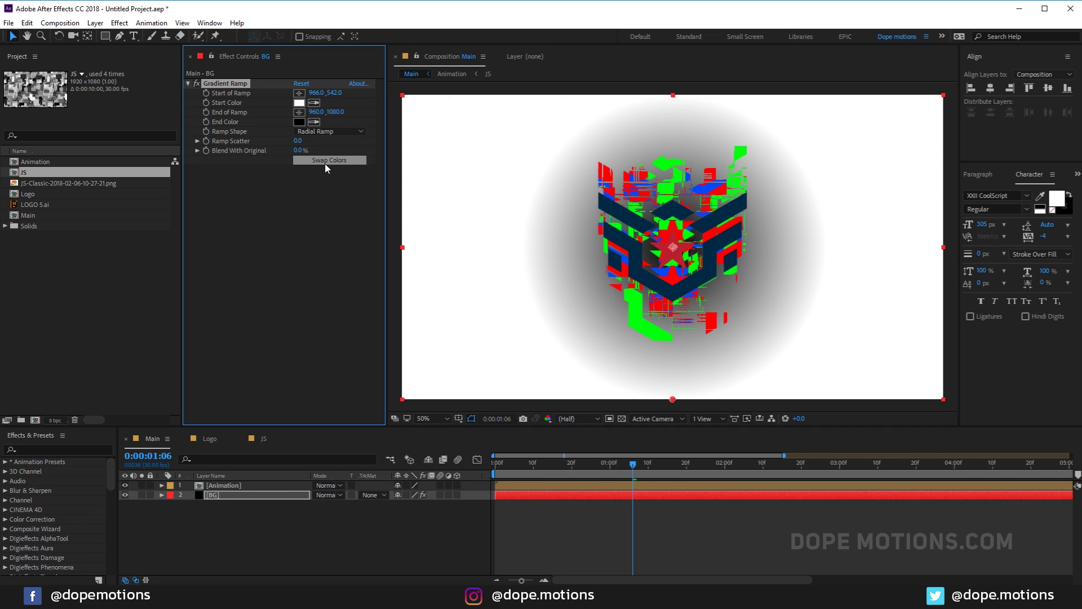
Set the Gradient Ramp's Start Color to dark navy blue and its Ramp Scatter to 50
click(299, 103)
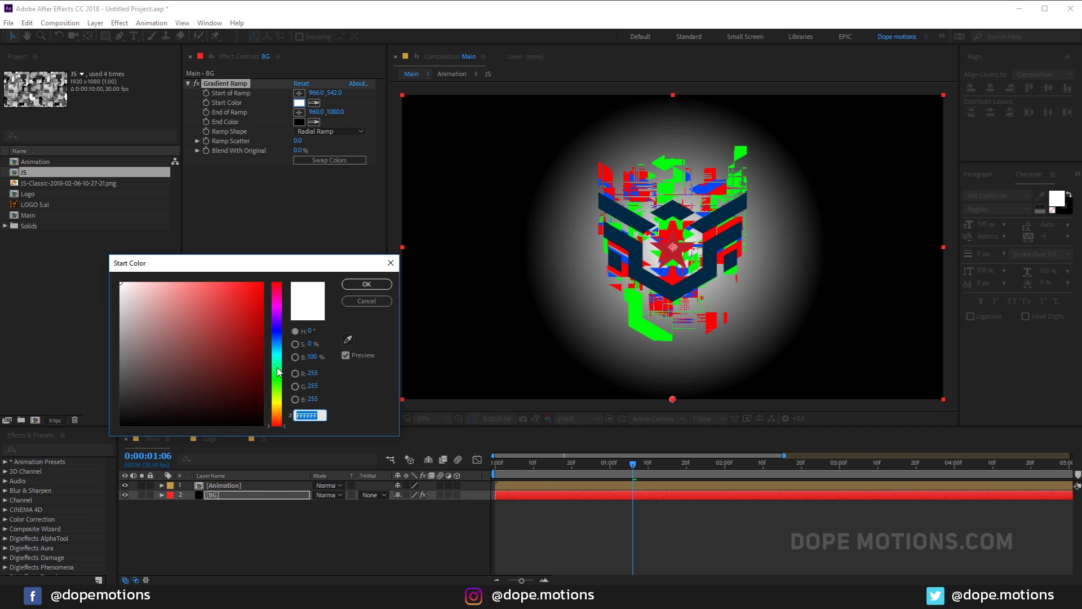
drag(278, 374, 277, 336)
mouse_move(205, 381)
mouse_down()
mouse_move(202, 398)
mouse_move(221, 394)
mouse_move(209, 391)
mouse_up()
click(370, 284)
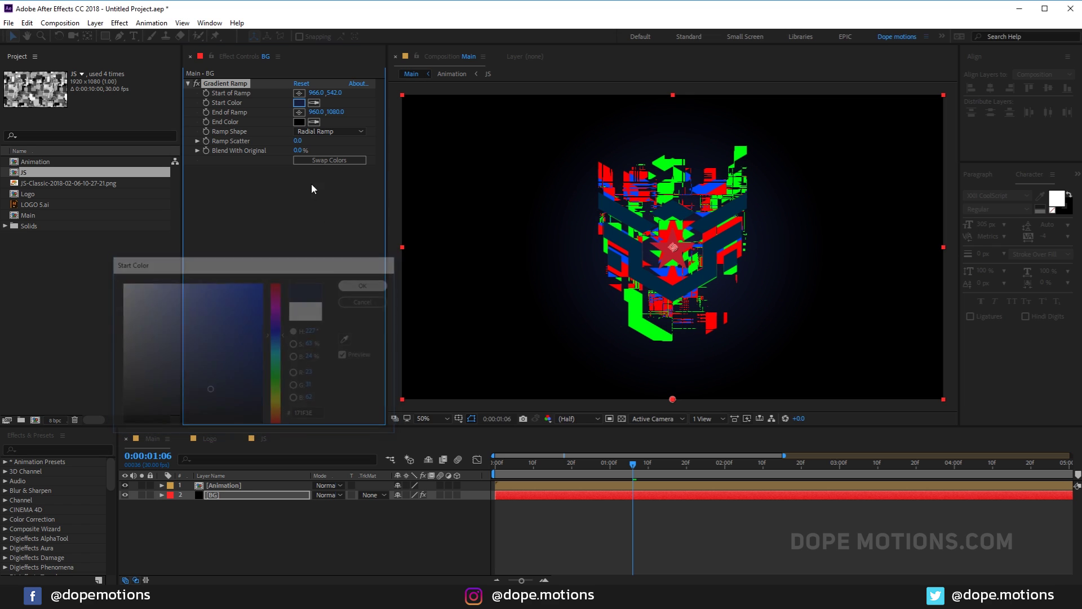
click(303, 142)
text(50)
key(Return)
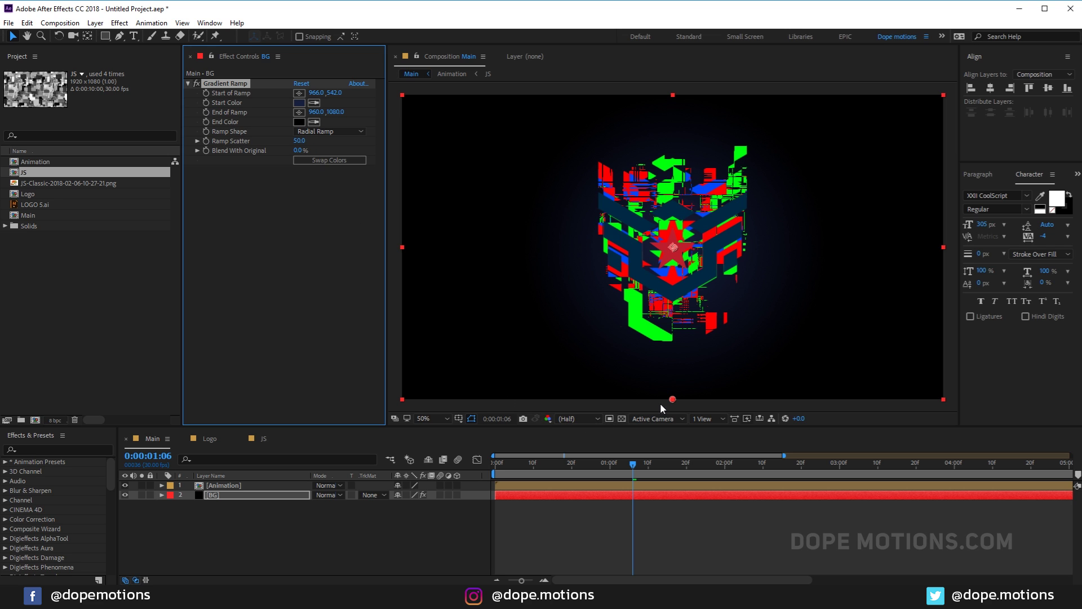
Move BG's End of Ramp to the composition's lower-left corner, about 16, 1080, and darken the navy Start Color
drag(672, 399, 624, 402)
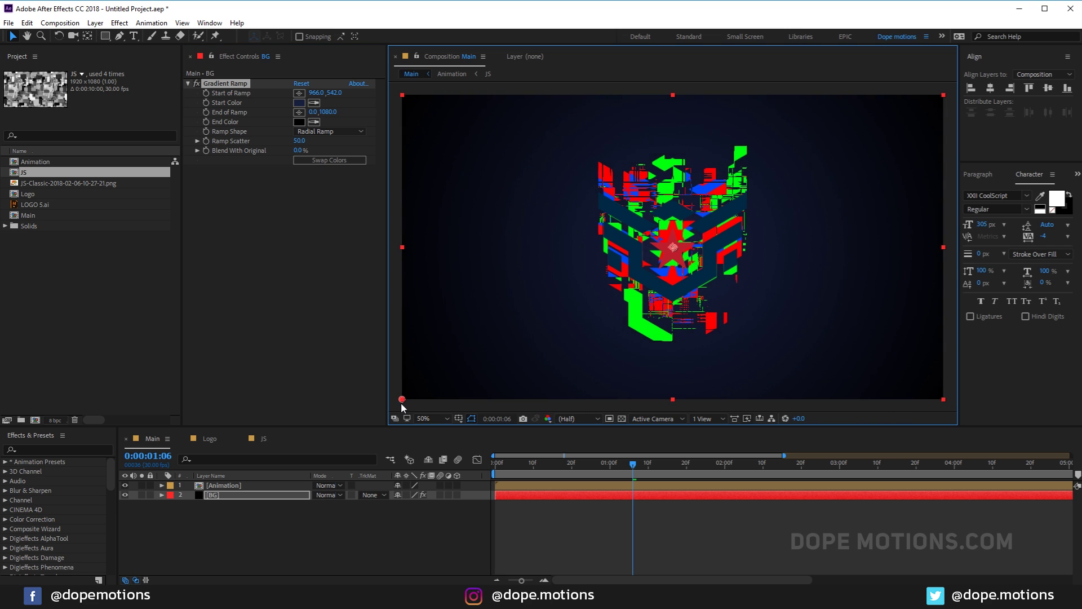
click(299, 103)
drag(208, 389, 211, 400)
click(366, 286)
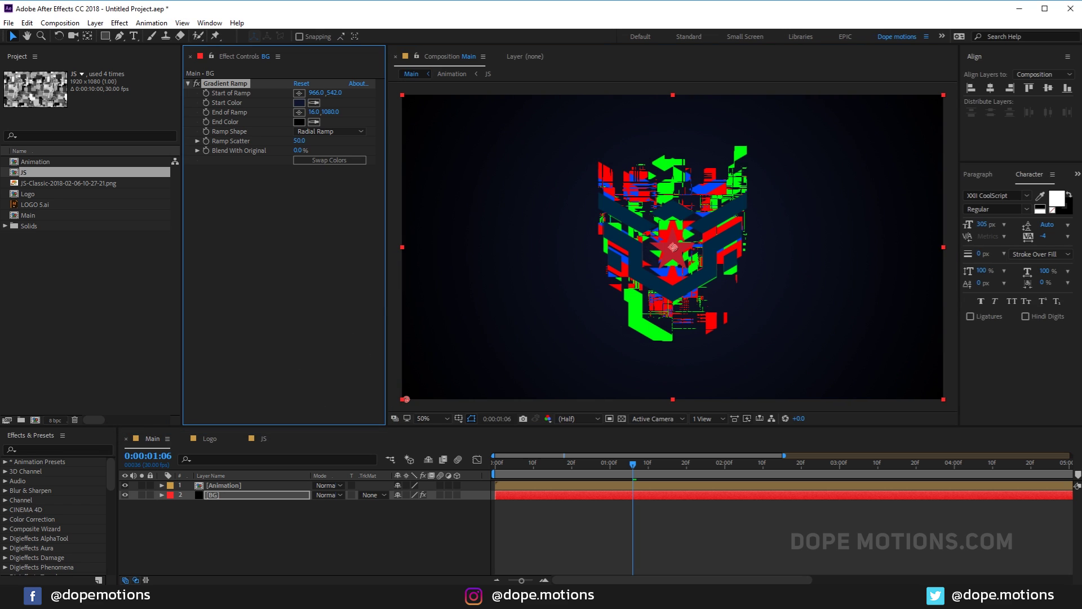
Switch the project's colour depth to 16 bpc and scrub through the timeline to 0:00:02:17
alt+click(55, 420)
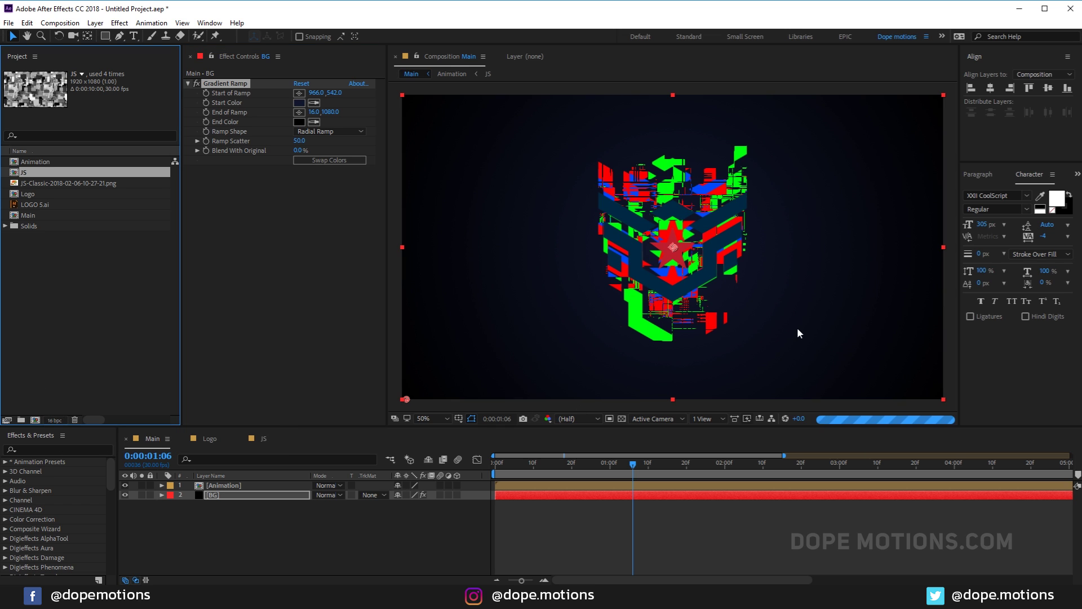
drag(523, 469, 789, 469)
Set the BG gradient's Start Color to a less saturated dark navy, 151A2B, and preview the animation
click(298, 102)
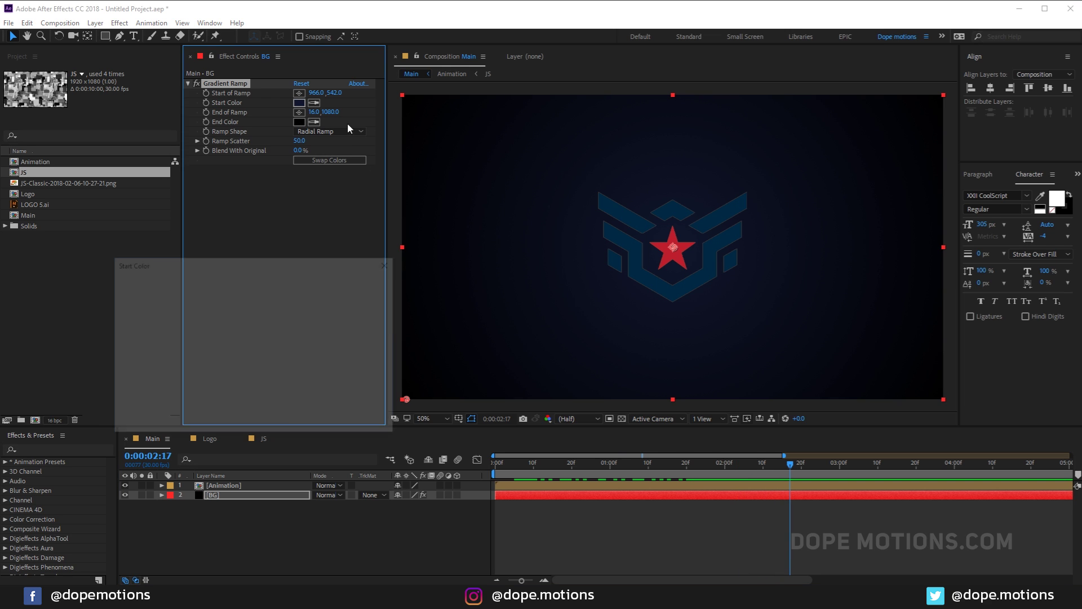
drag(209, 401, 192, 400)
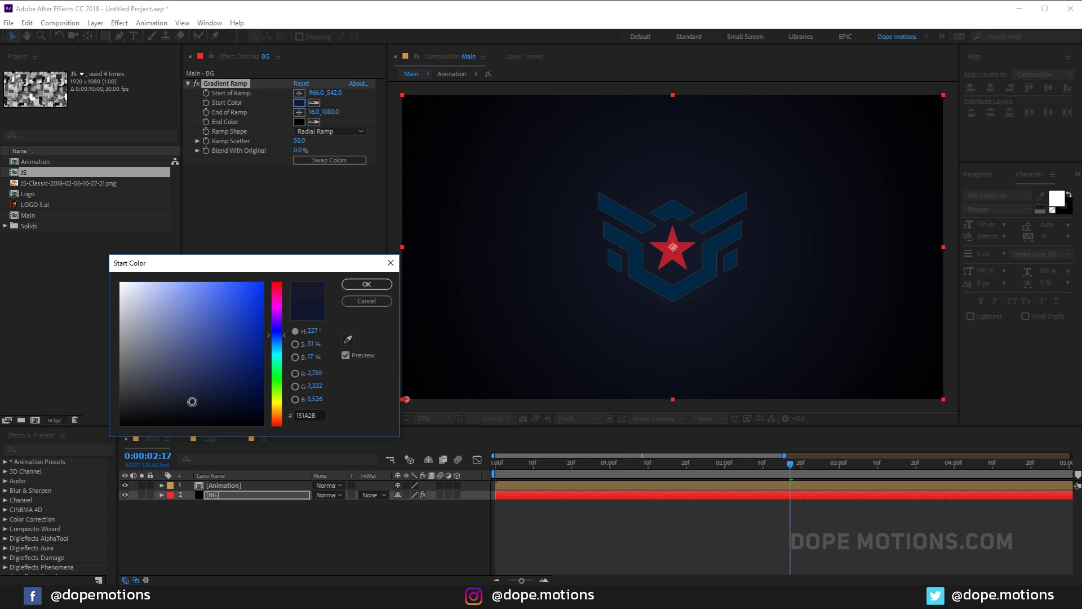
click(366, 284)
click(481, 530)
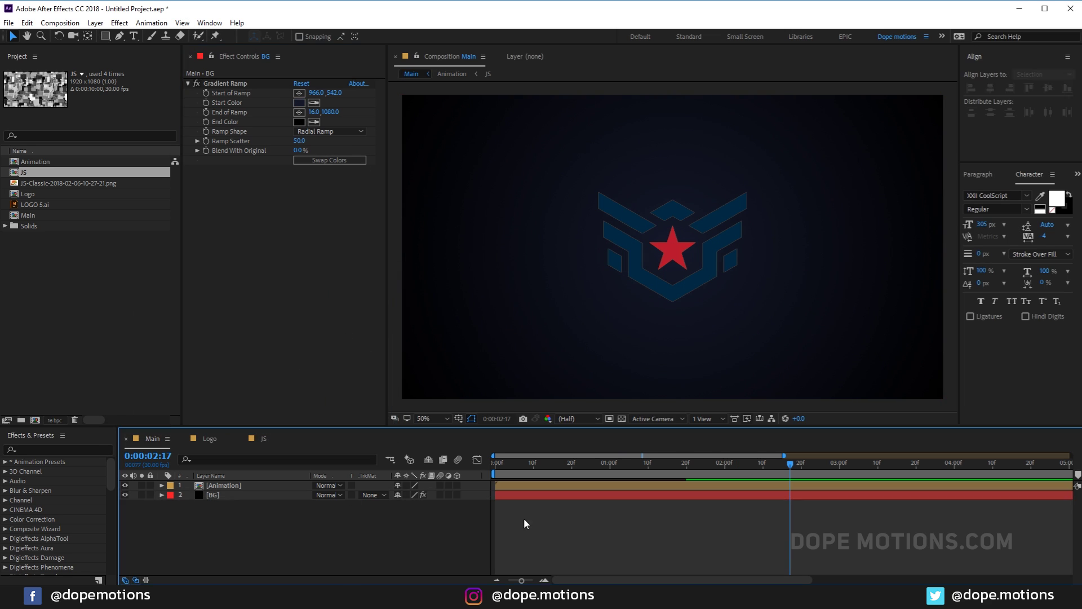
key(space)
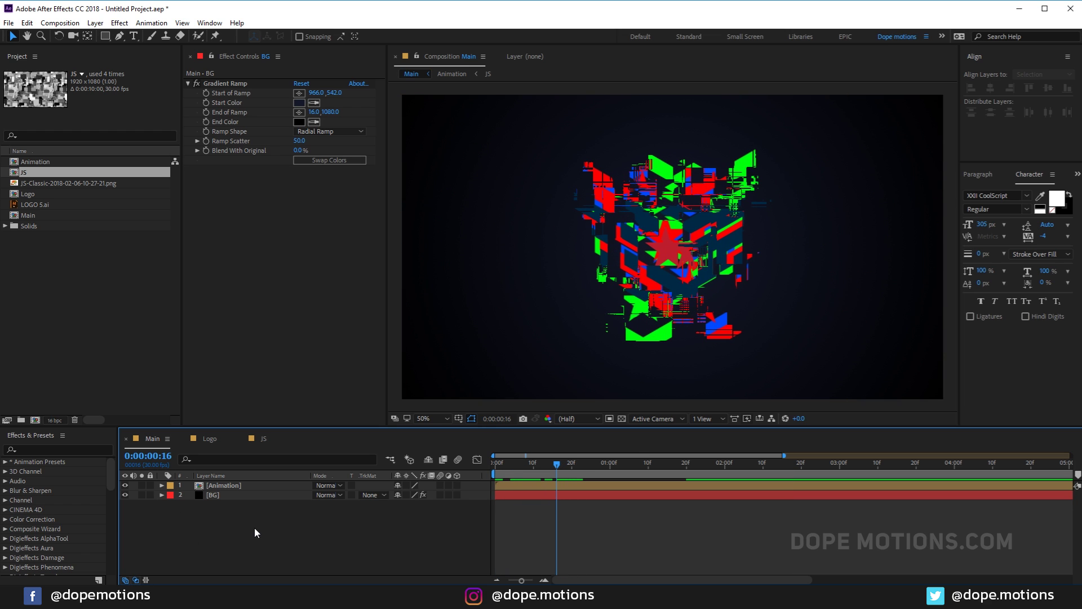
Add an adjustment layer above the Animation layer and rename it G
key(ctrl+alt+y)
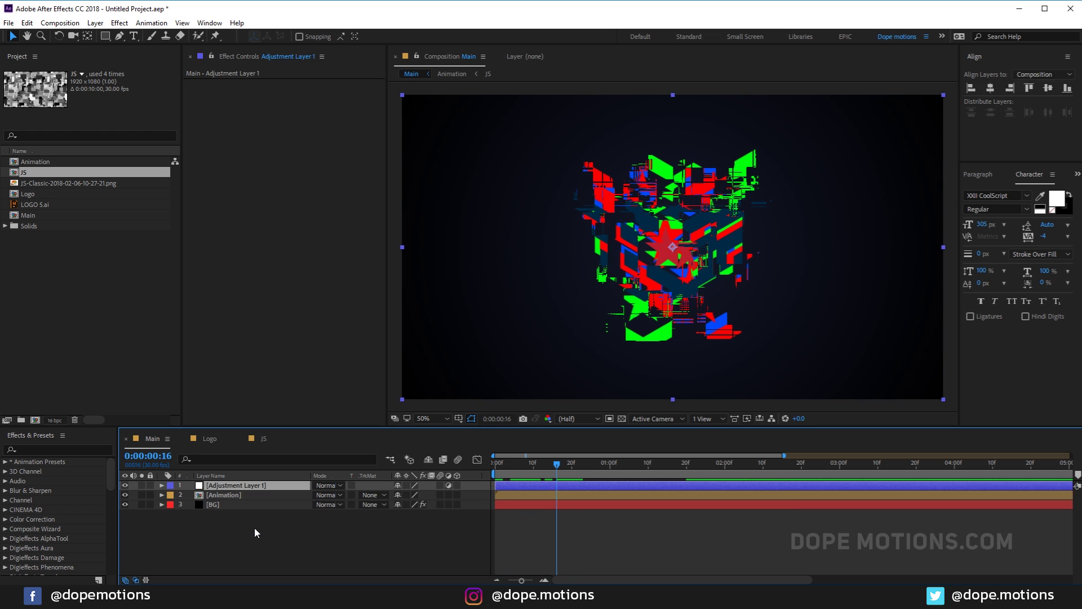
key(Return)
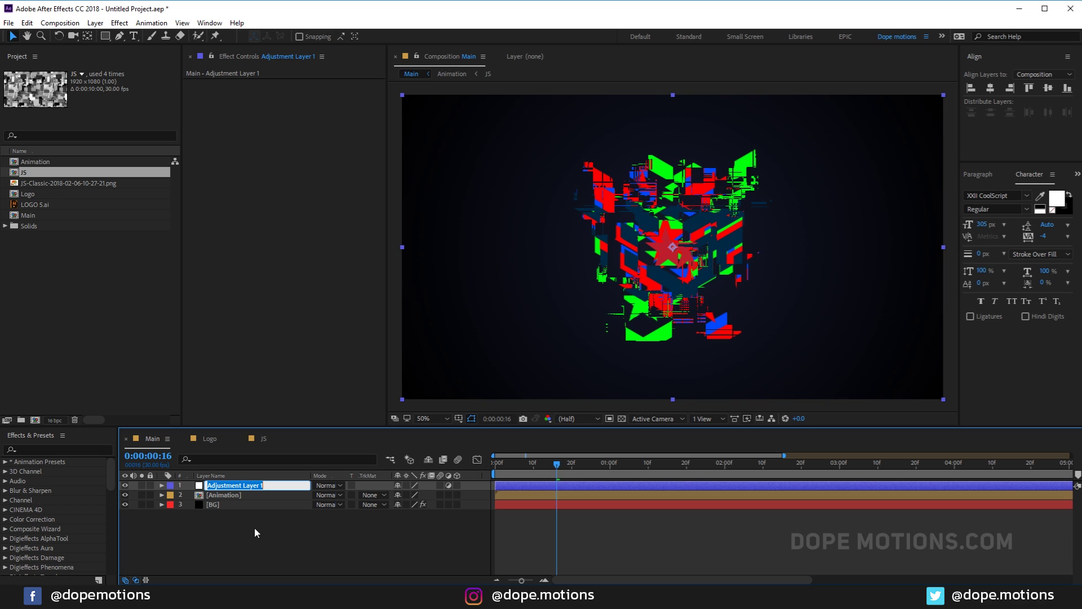
text(G)
key(Return)
Apply the Glow effect to the G adjustment layer and set its Glow Threshold to 70%
key(ctrl+space)
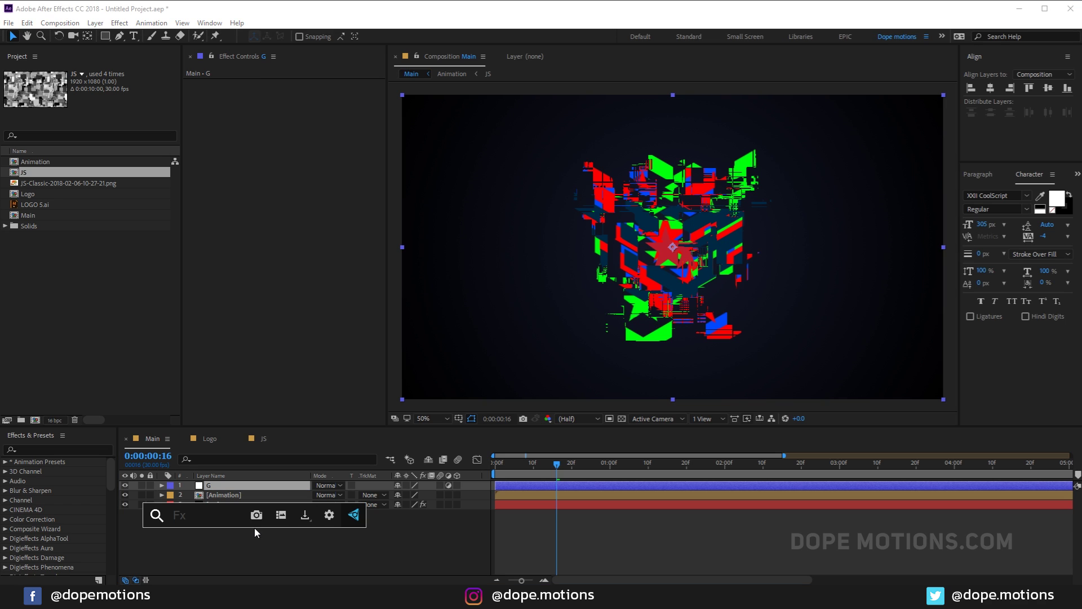
text(gl)
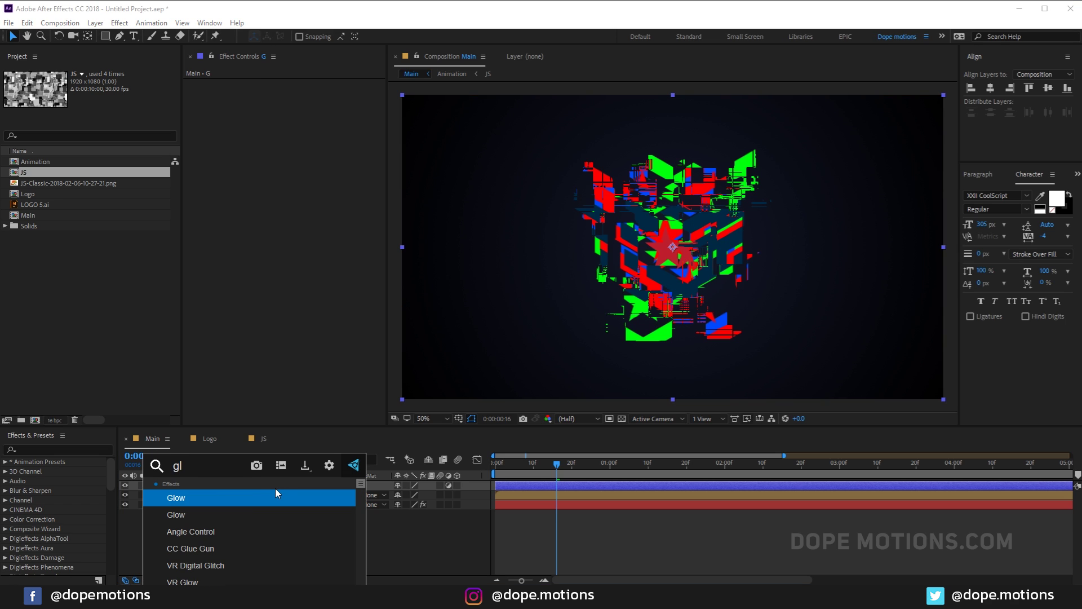
click(213, 510)
click(299, 103)
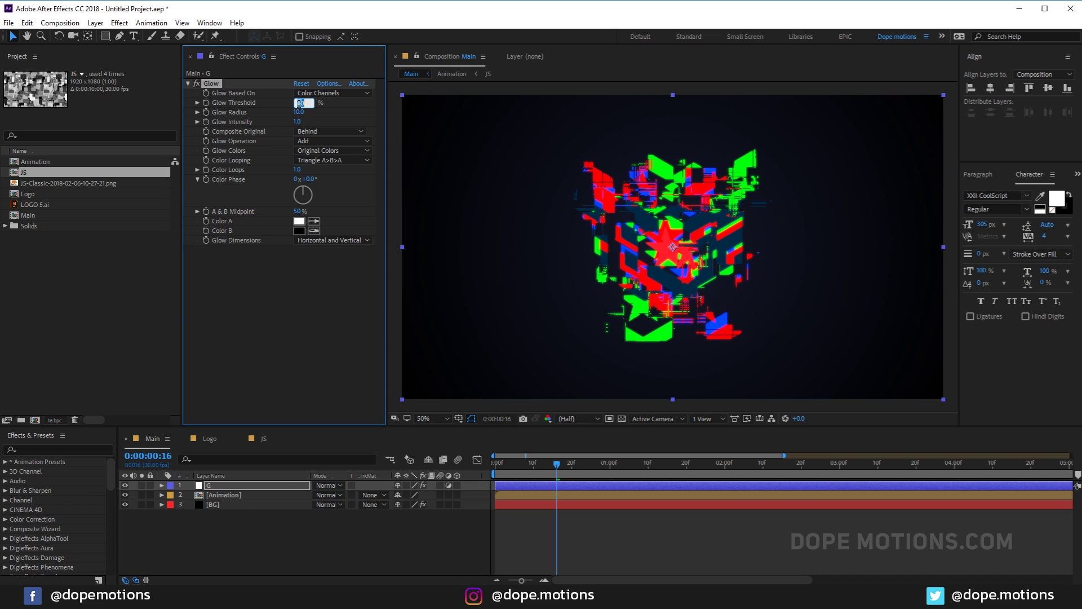
text(70)
key(Return)
Set G's Glow Threshold to 75% and its Glow Radius to 250, judging the glow at an early frame
click(510, 475)
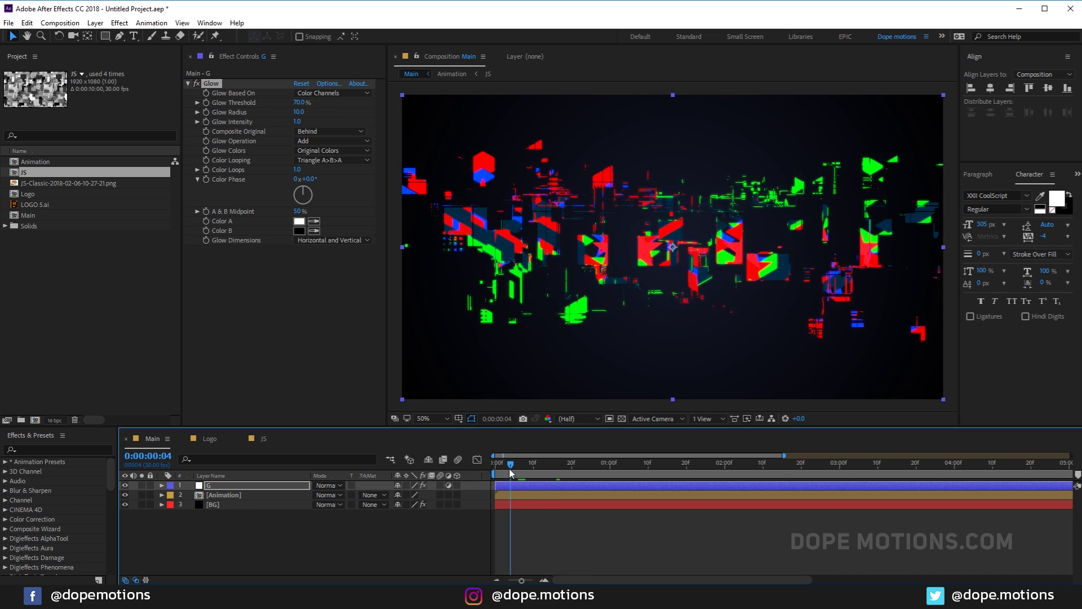
drag(308, 112, 481, 121)
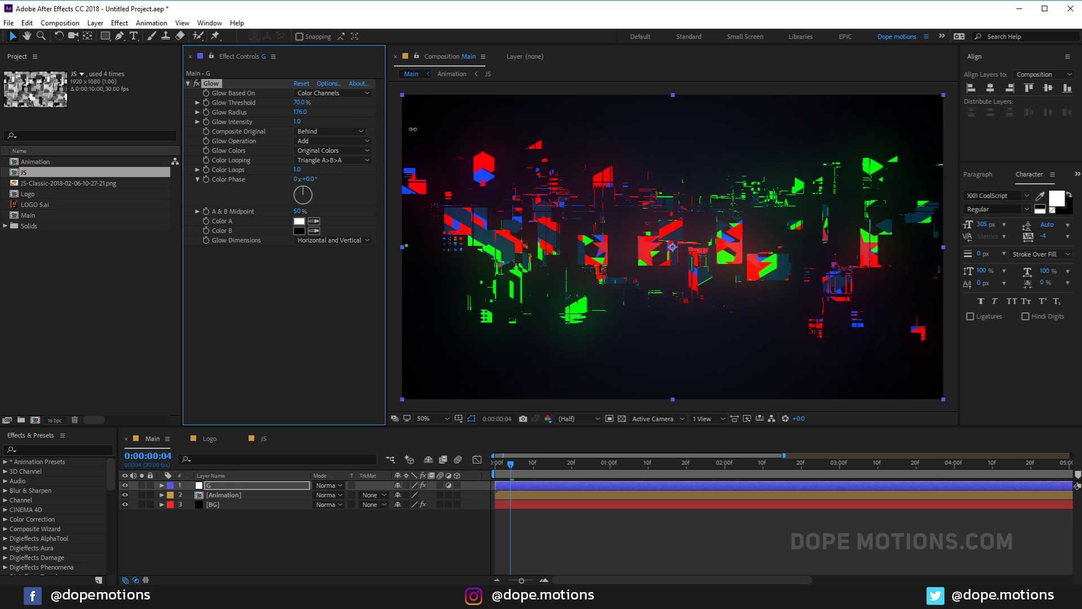
click(300, 103)
text(75)
click(296, 114)
text(250.0)
Examine the glow on the scattered logo pieces across the opening frames and close up at full resolution
click(516, 463)
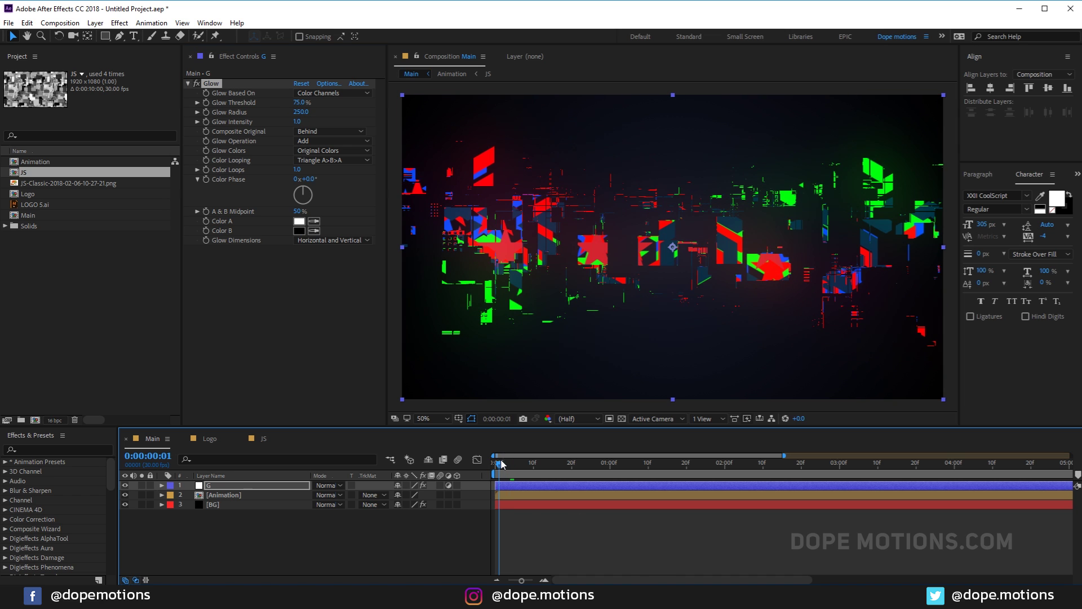
drag(519, 463, 387, 485)
mouse_move(502, 488)
mouse_down()
mouse_move(551, 488)
mouse_move(514, 488)
mouse_up()
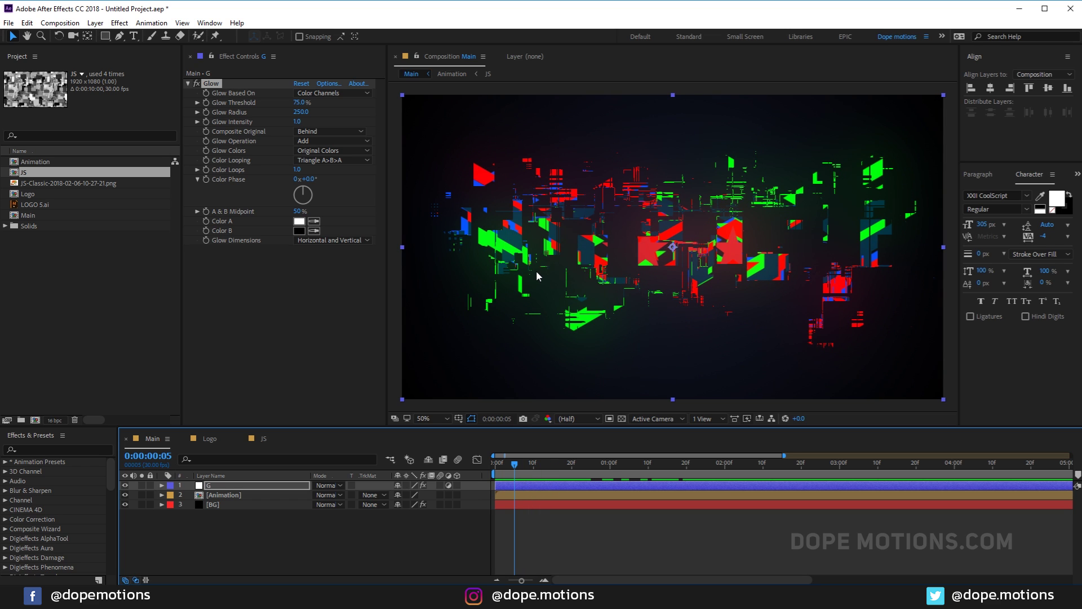
key(period)
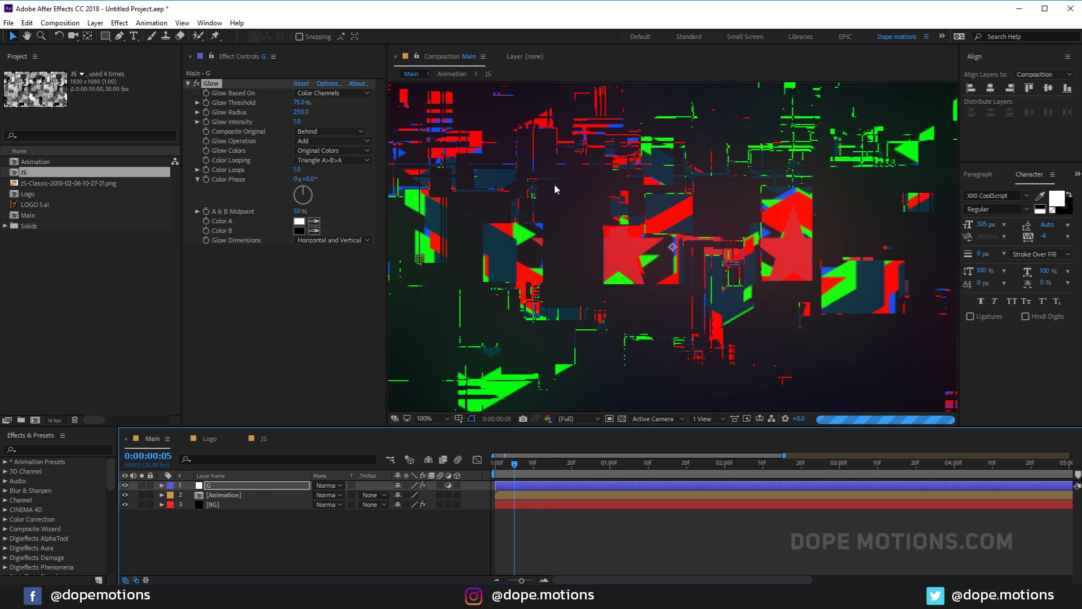
drag(546, 202, 641, 223)
scroll(526, 181, up, 2)
scroll(676, 230, down, 2)
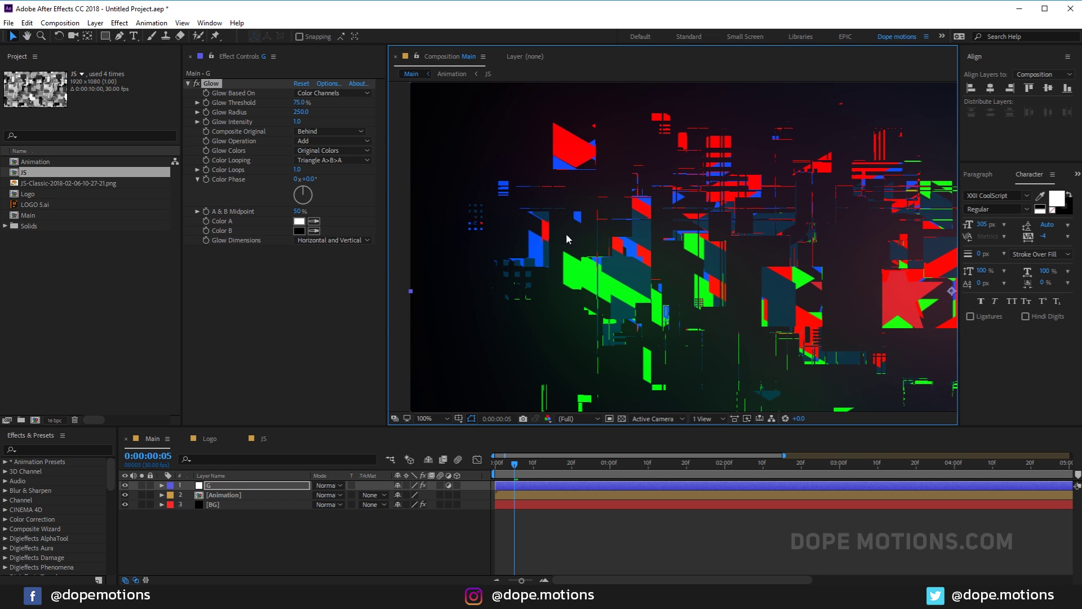
drag(723, 226, 564, 174)
drag(868, 208, 681, 254)
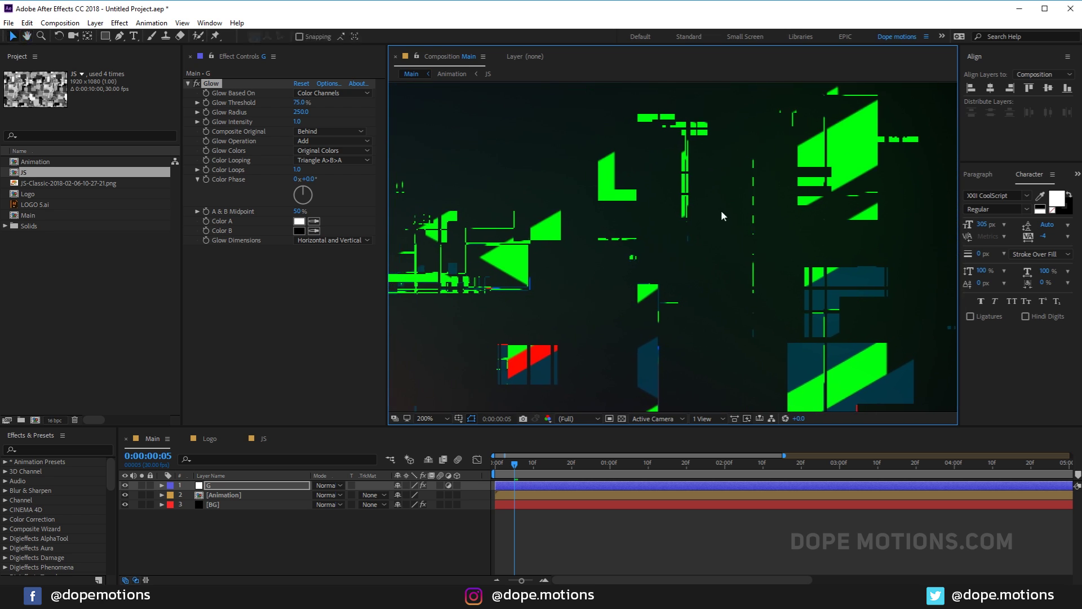
scroll(755, 210, down, 1)
key(h)
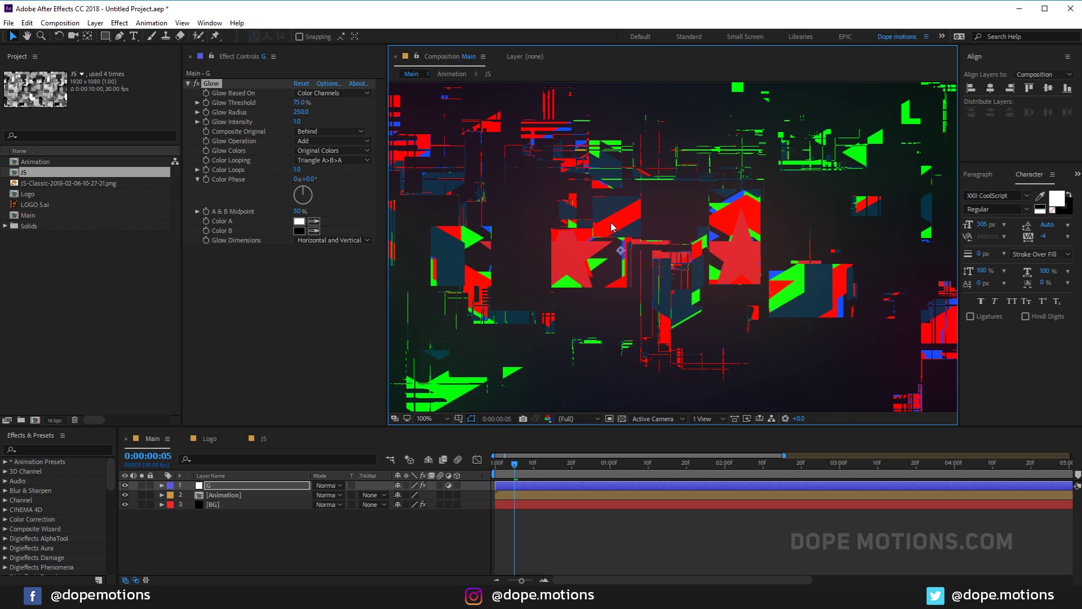
scroll(610, 222, down, 1)
key(v)
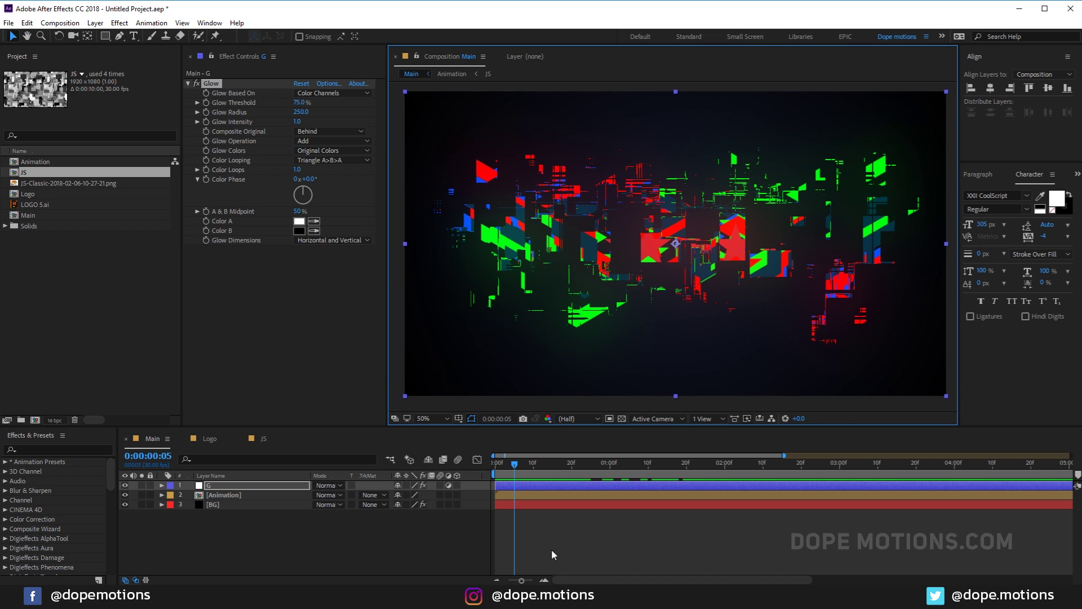
click(557, 543)
drag(514, 463, 486, 459)
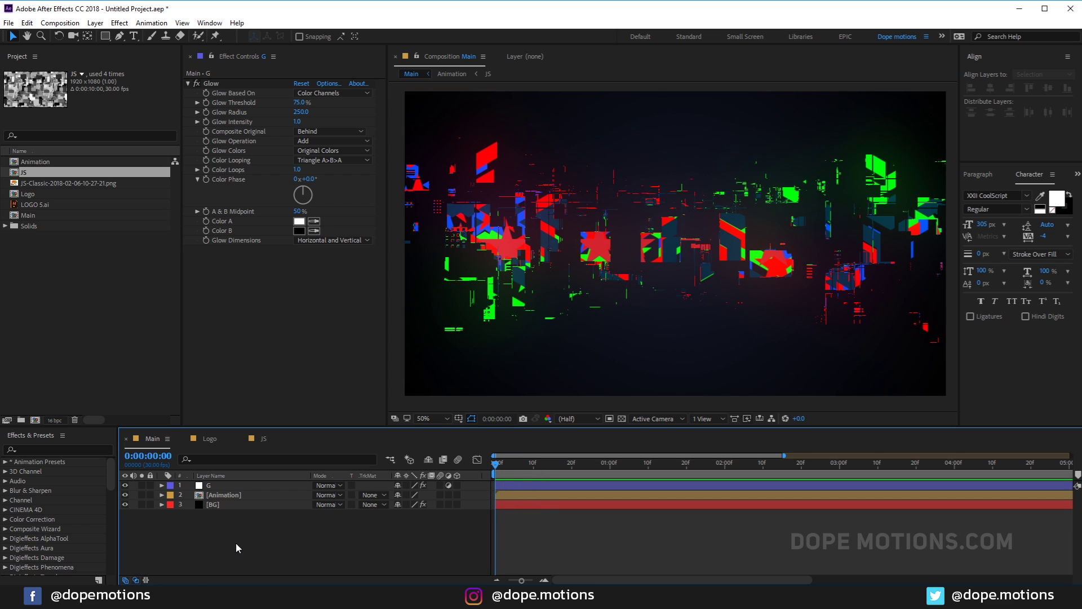
Add an adjustment layer above G and rename it OC
key(ctrl+alt+y)
key(Return)
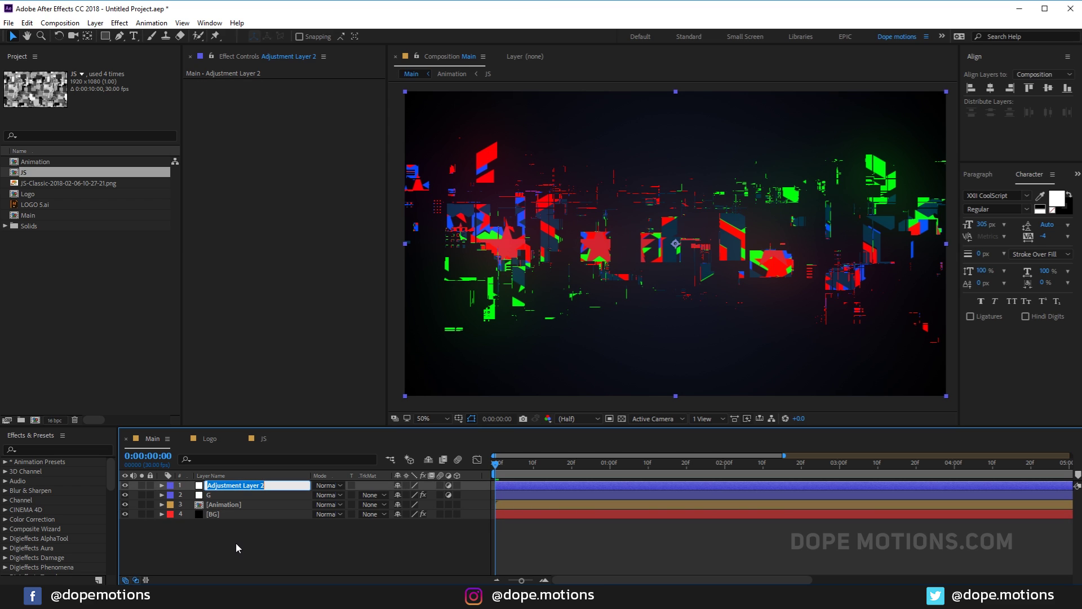
text(OC)
key(Return)
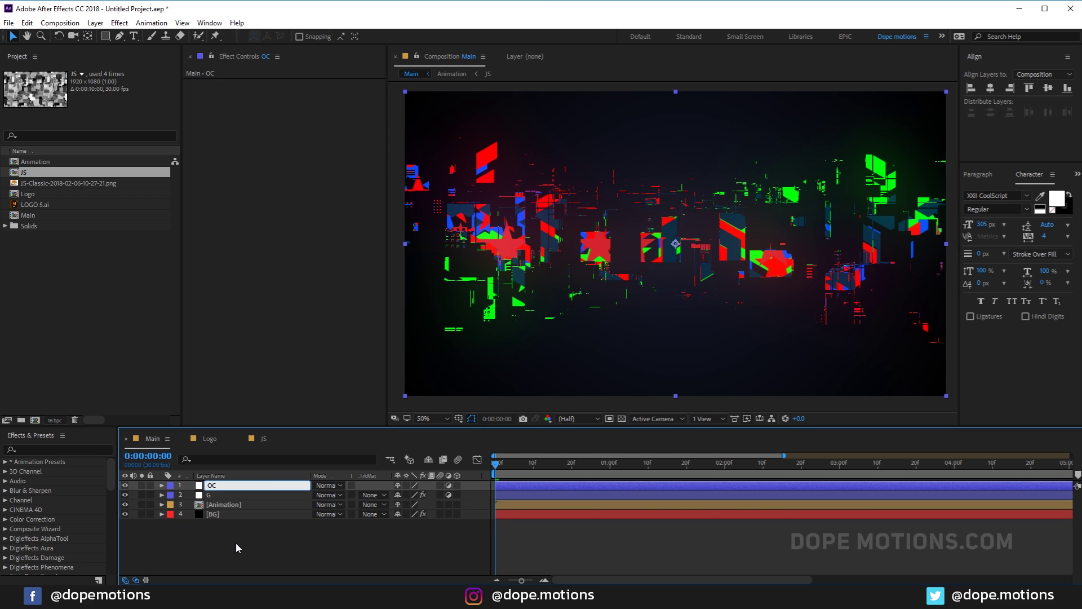
Apply Optics Compensation to OC with Reverse Lens Distortion and Optimal Pixels enabled and a Field Of View of about 71
key(ctrl+space)
text(opt)
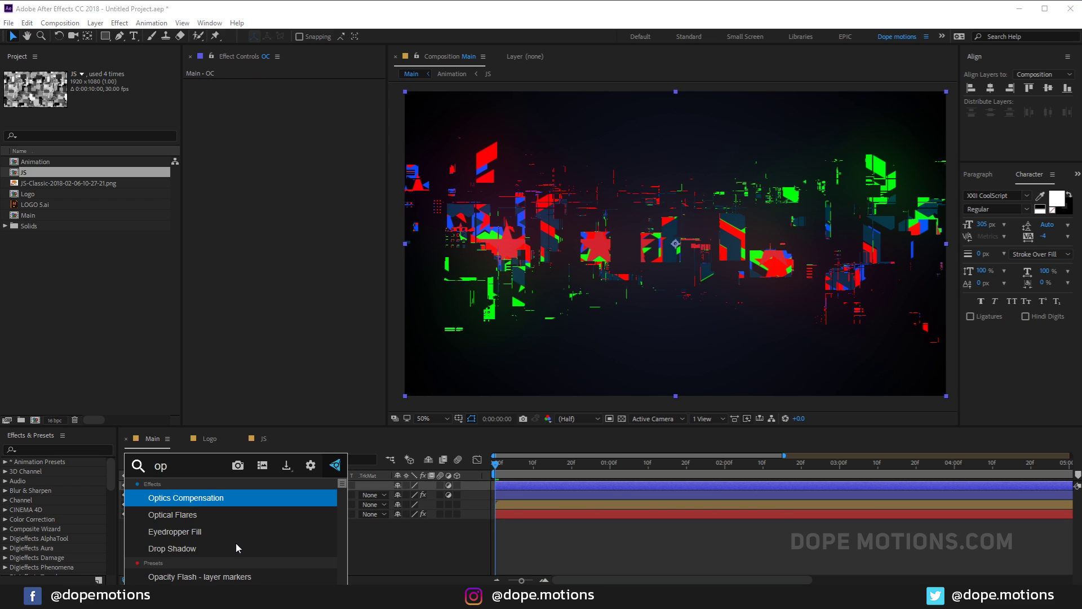
click(208, 500)
click(297, 131)
click(296, 103)
drag(298, 93, 728, 122)
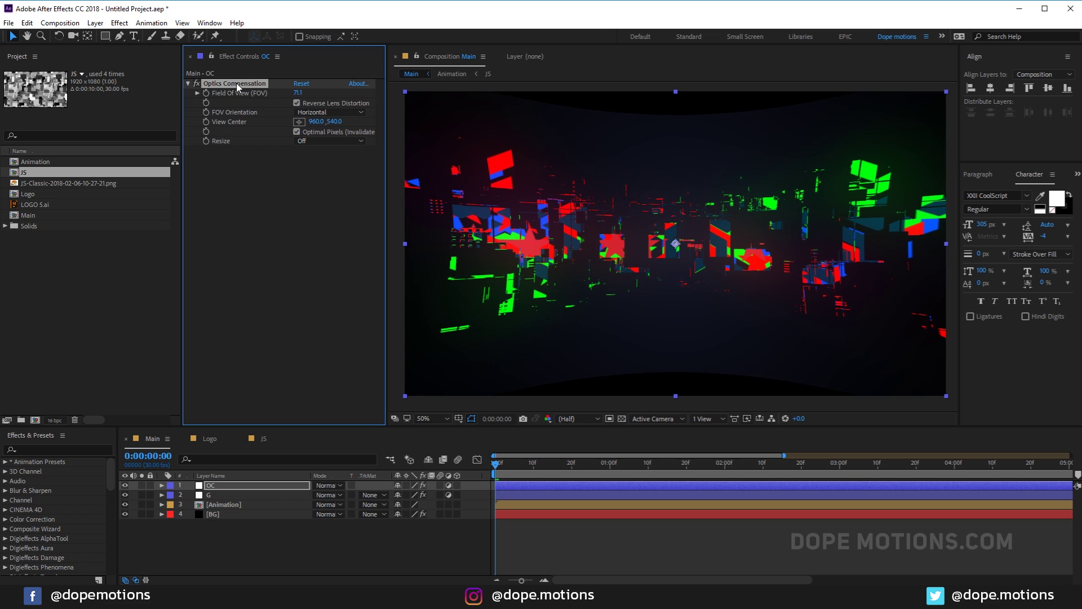
Move the Optics Compensation effect from OC onto the Animation layer and delete the OC layer
key(Delete)
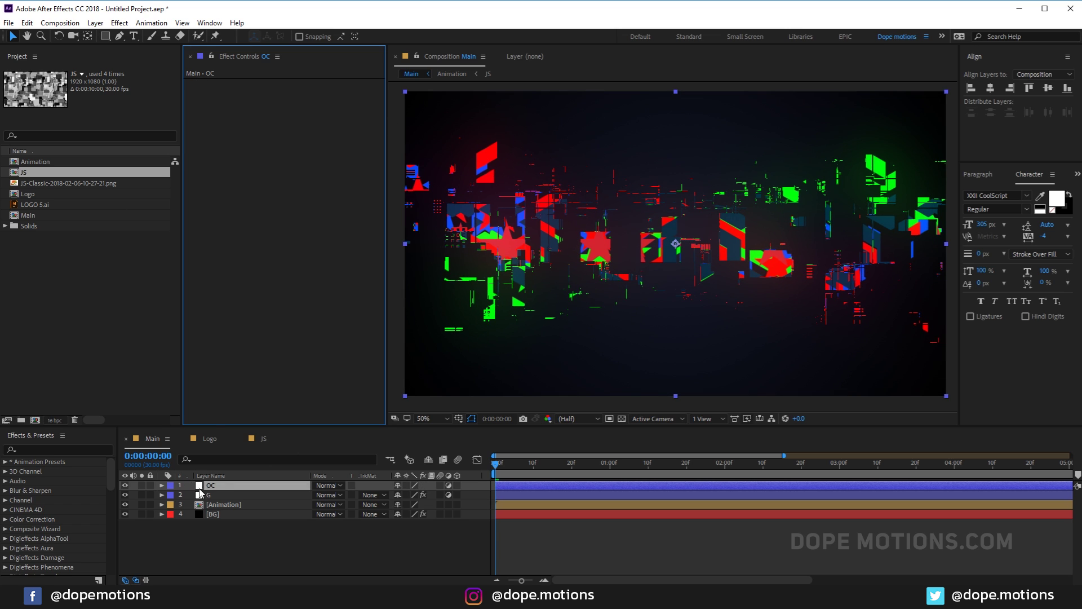
key(Delete)
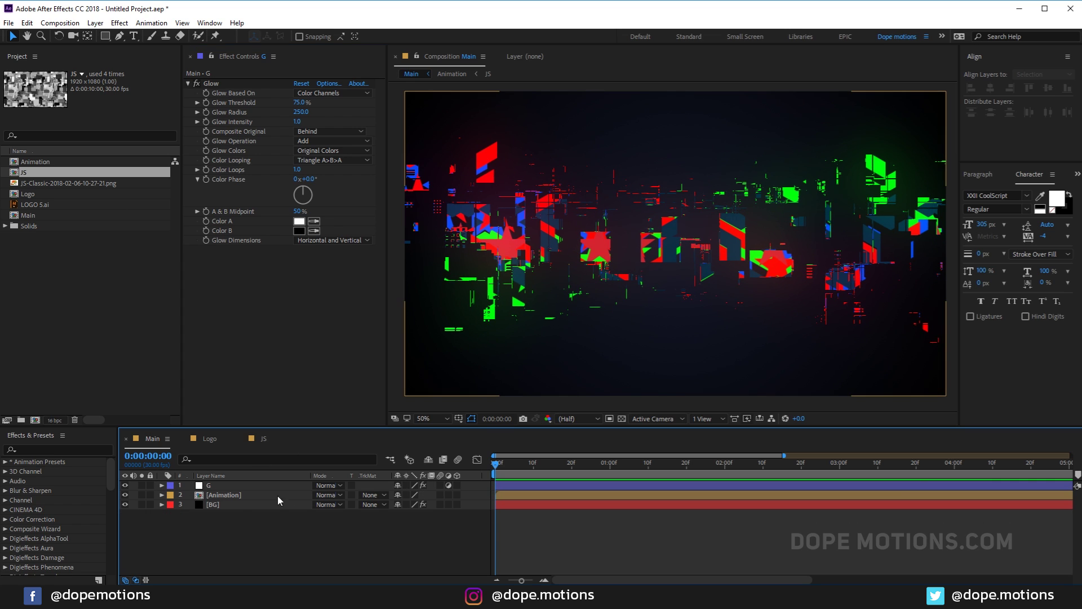
click(225, 495)
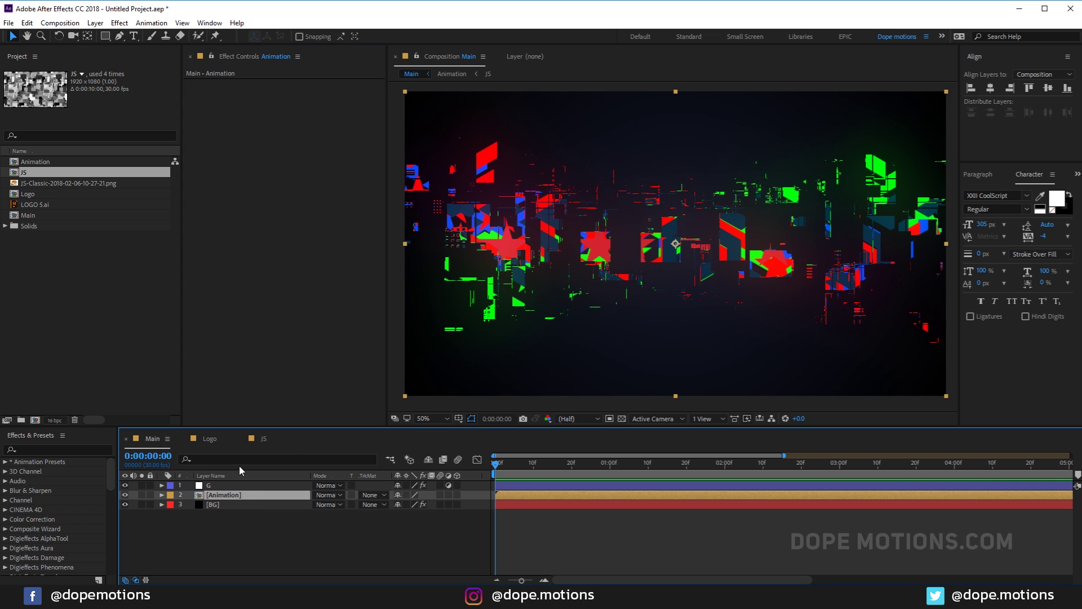
key(ctrl+v)
Set the Animation layer's Optics Compensation Field Of View to 70 and scrub through the opening frames
click(300, 93)
text(70)
key(Return)
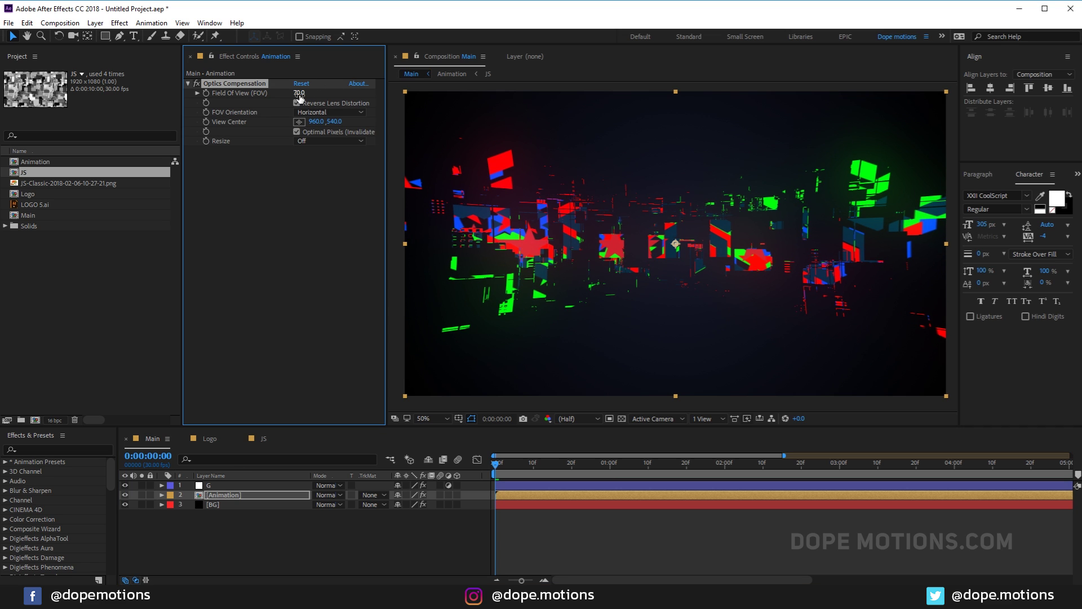
drag(507, 469, 449, 458)
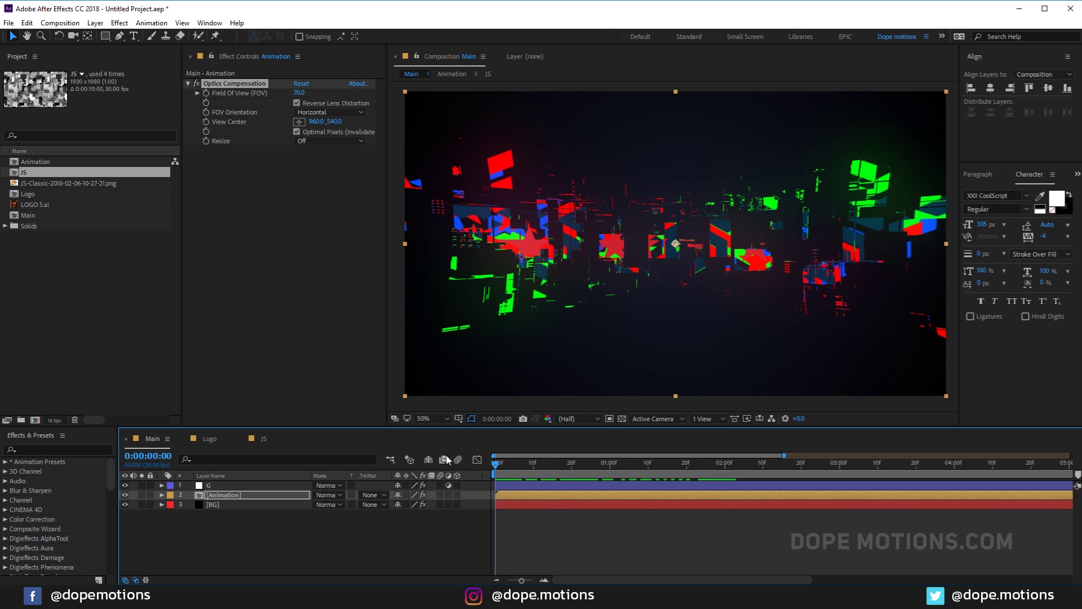
Try a Field Of View of about 119 on Animation's Optics Compensation, scrub the opening frames, and restore it to 70
drag(295, 93, 626, 146)
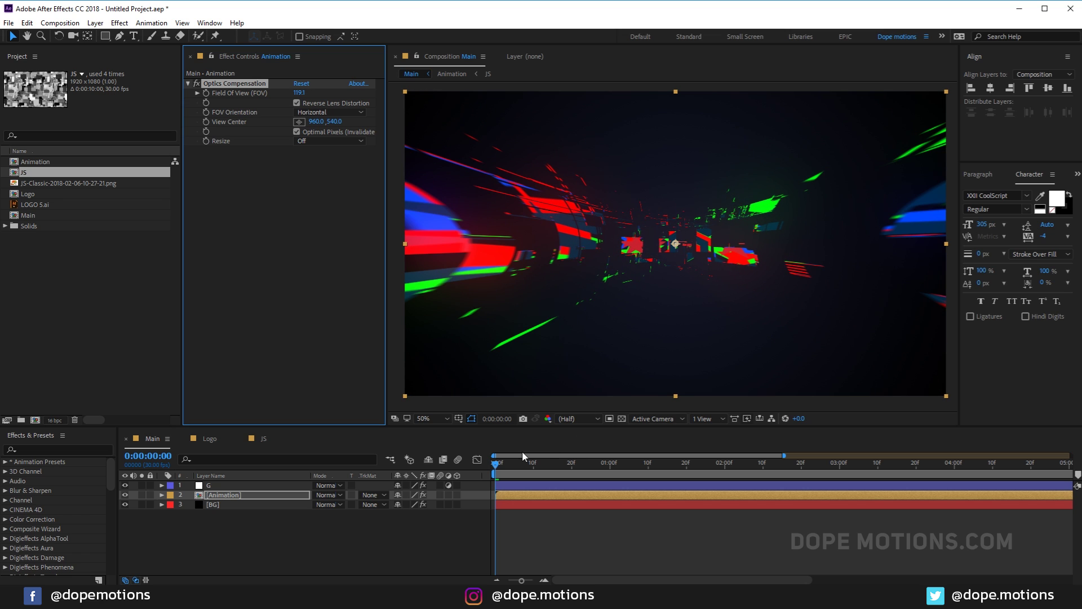
mouse_move(501, 466)
mouse_down()
mouse_move(759, 467)
mouse_move(491, 473)
mouse_move(508, 473)
mouse_up()
click(301, 93)
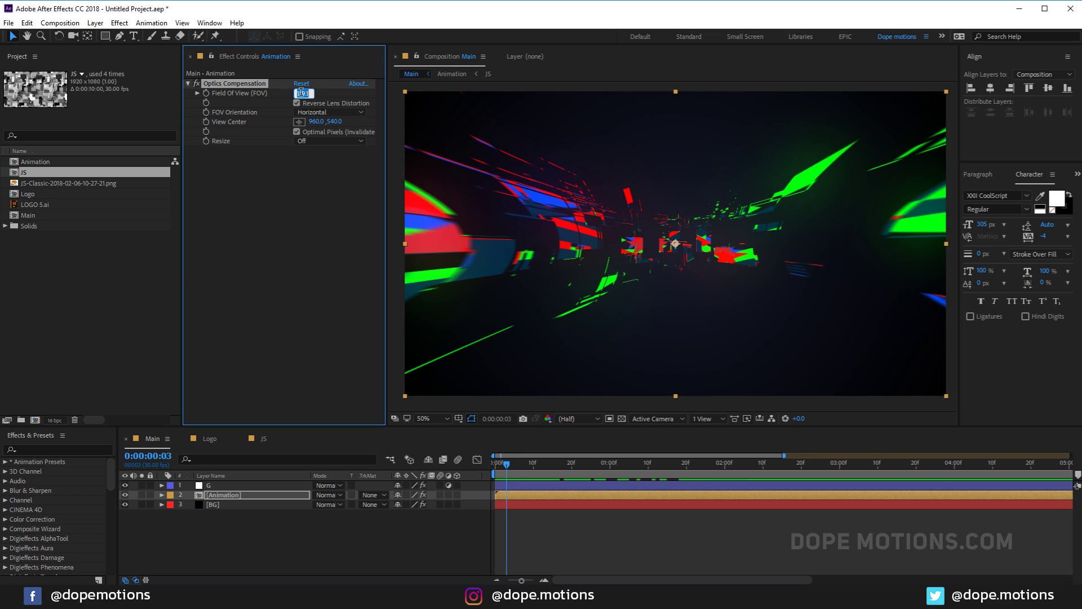
text(70)
key(Return)
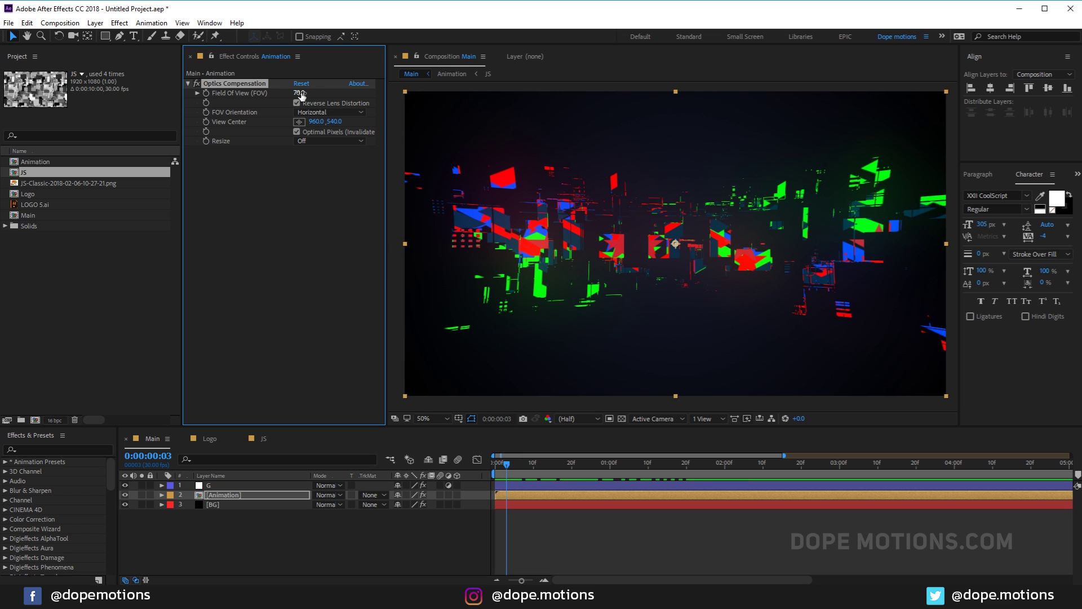
click(239, 548)
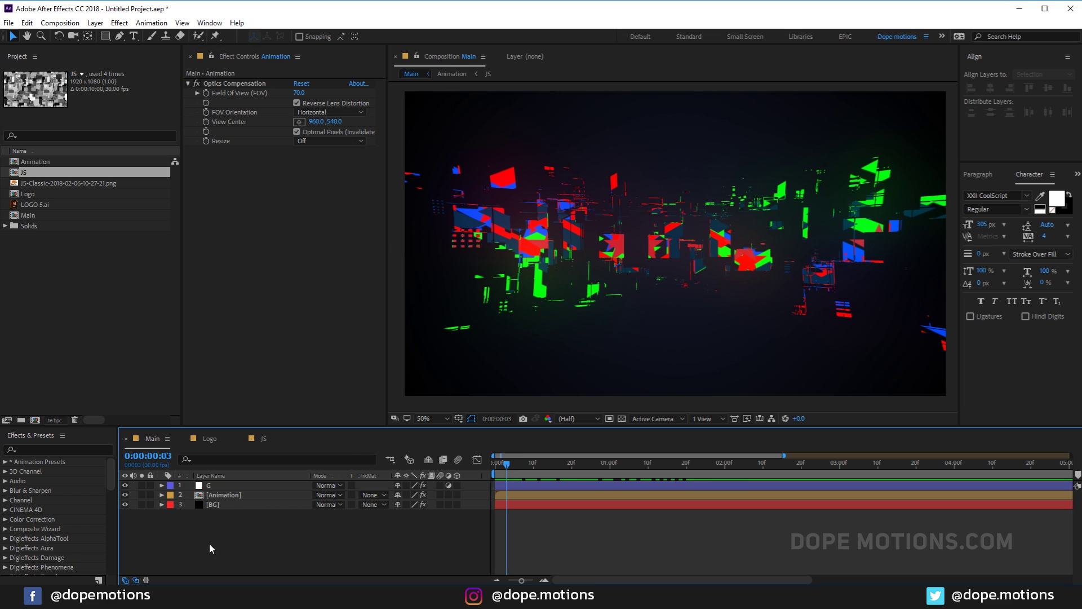
Try Camera Lens Blur on the Animation layer and remove it again
click(222, 495)
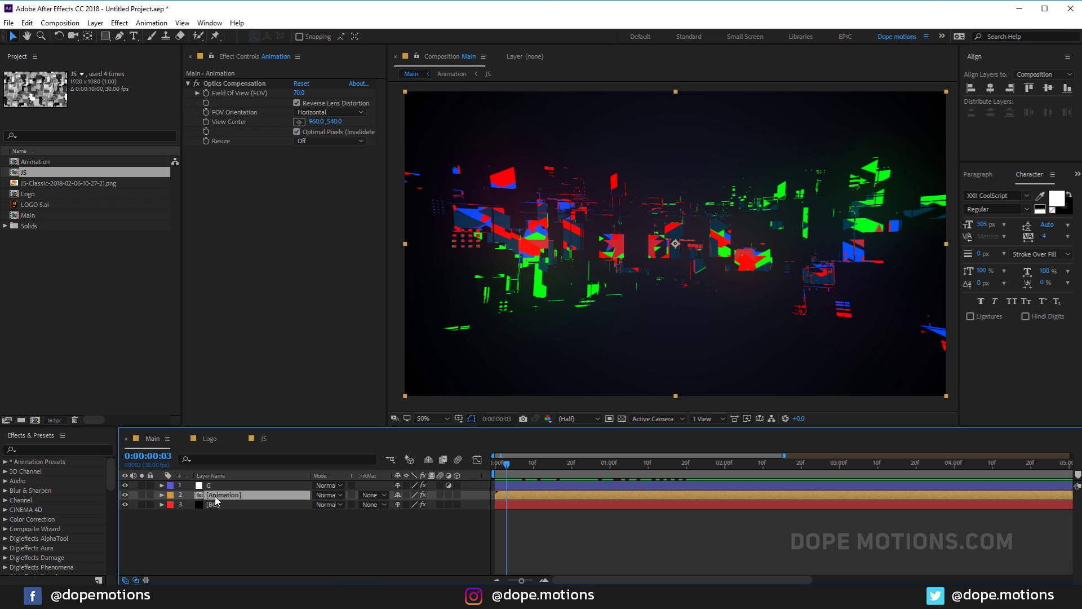
key(ctrl+space)
text(camera l)
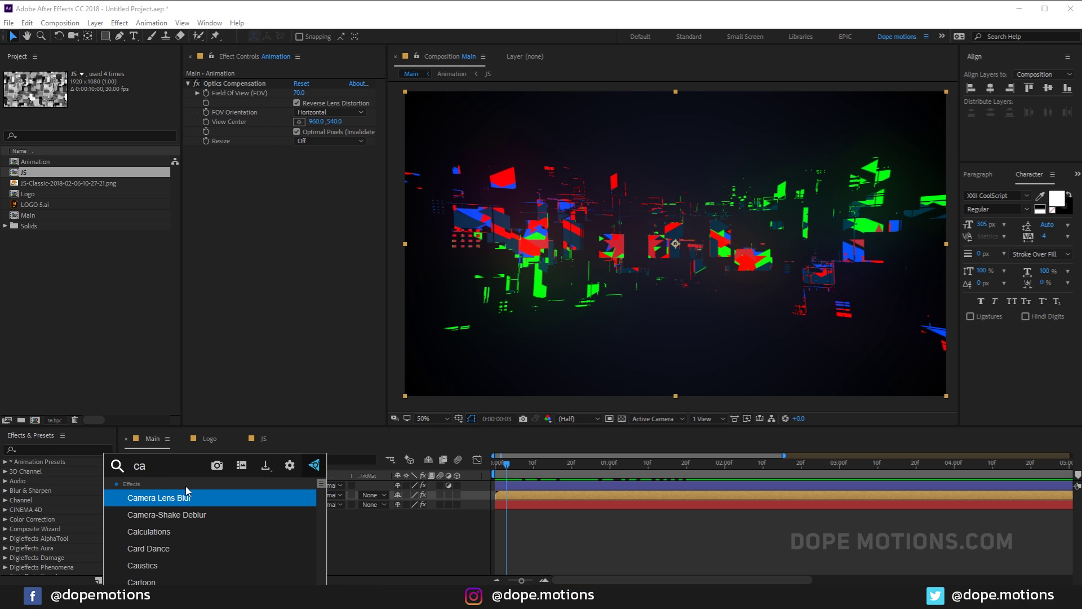
key(Return)
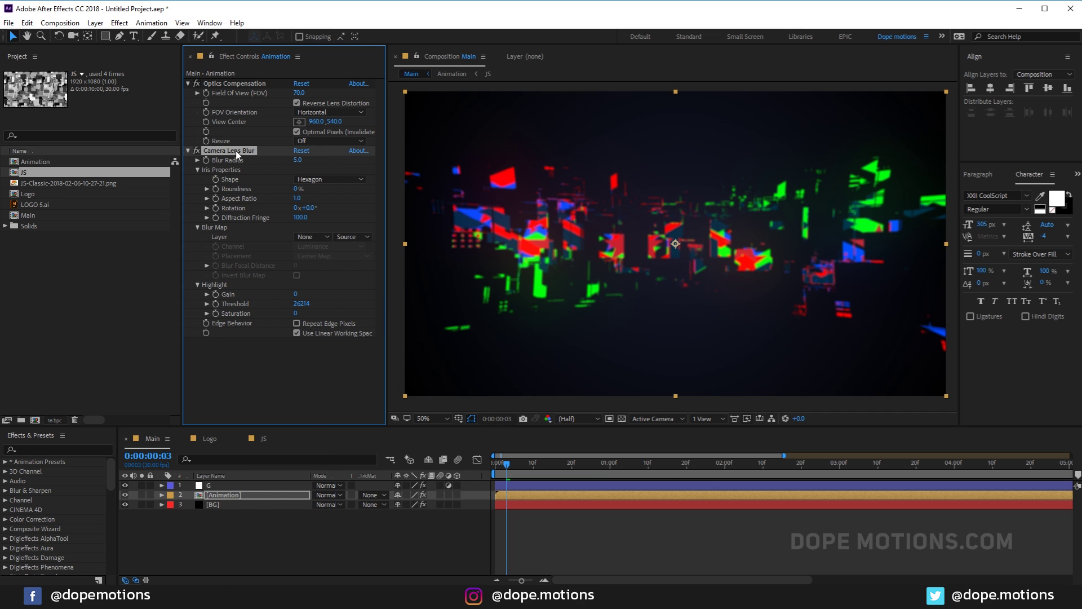
key(Delete)
click(271, 557)
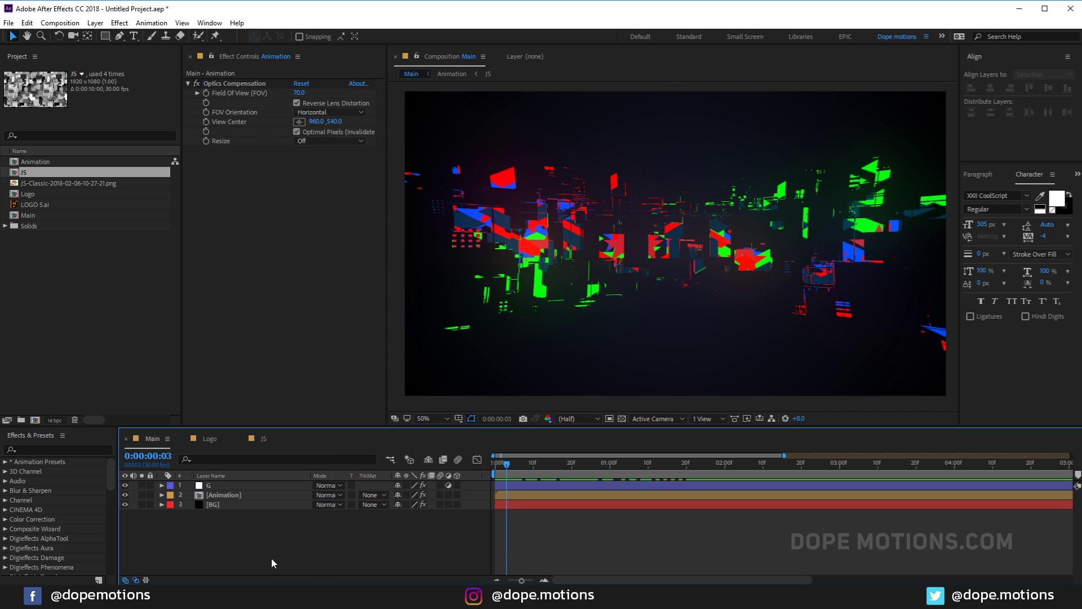
Add an adjustment layer above G and rename it CL
key(ctrl+alt+y)
key(Return)
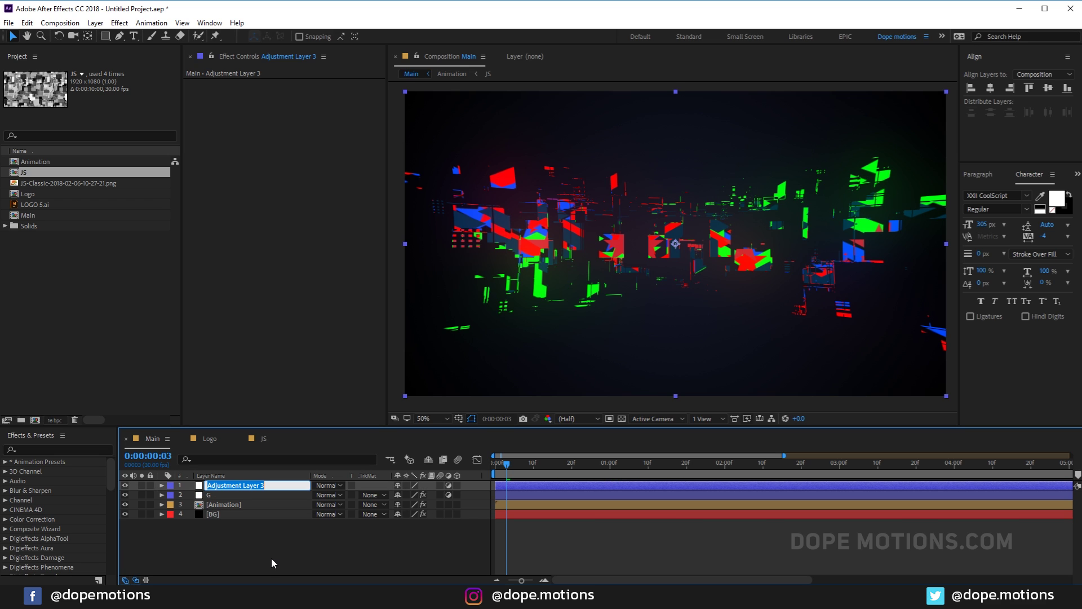
text(CL)
key(Return)
Apply Camera Lens Blur to the CL layer and set its Blur Radius to 40
key(ctrl+space)
text(ca)
key(Return)
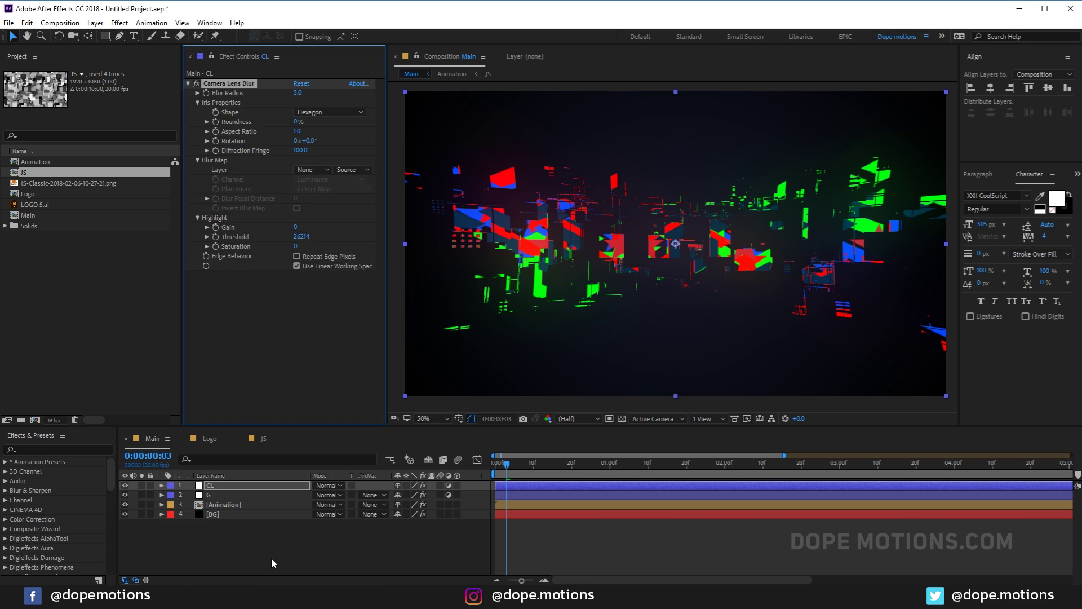
click(299, 93)
text(40)
key(Return)
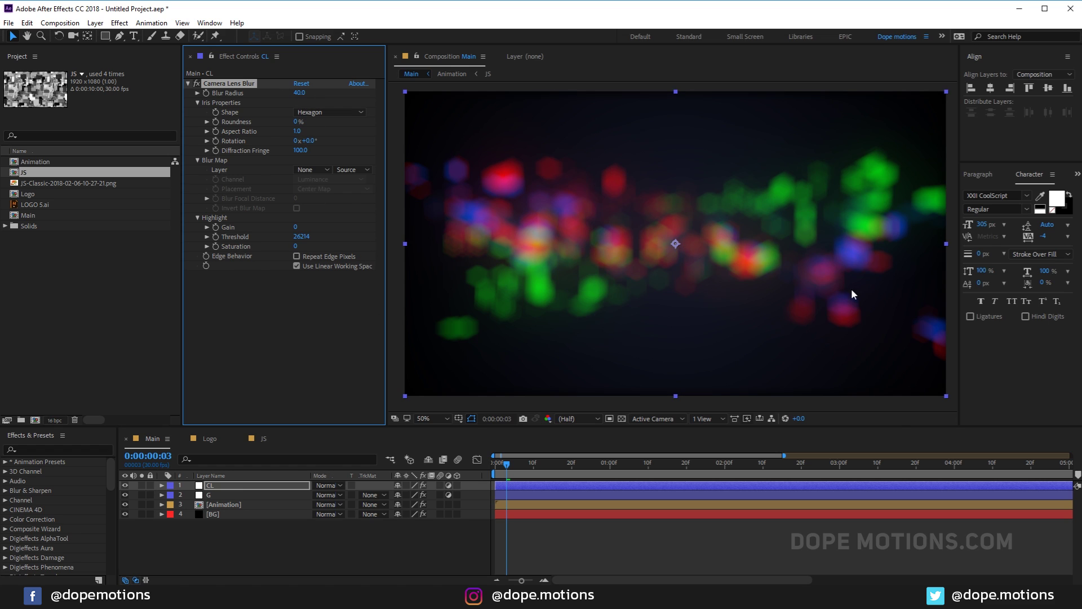
Create a black full-size solid named Blur Map above the CL layer
click(209, 570)
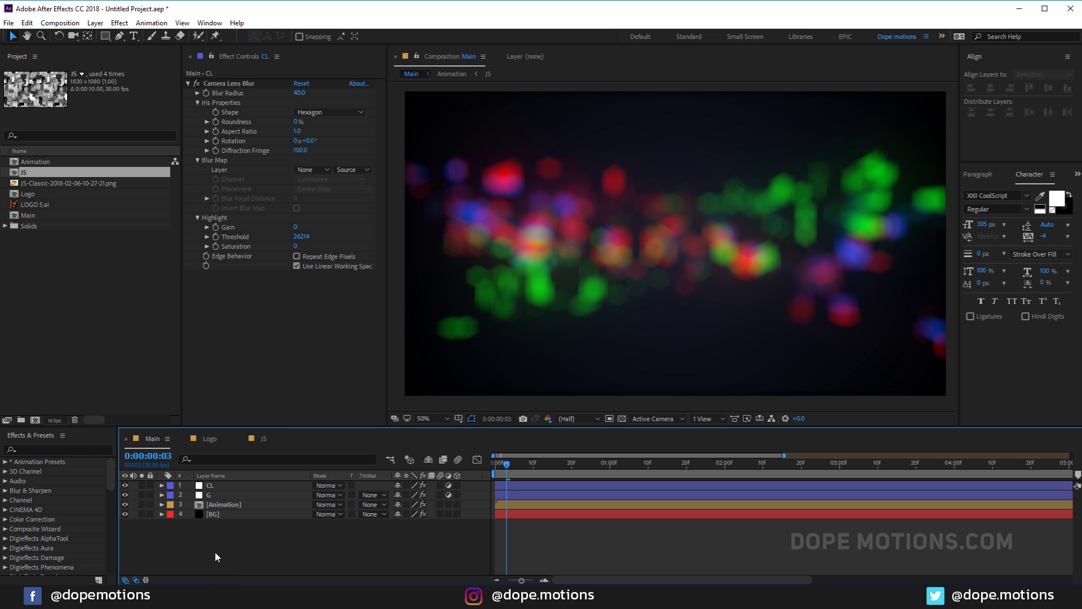
key(ctrl+y)
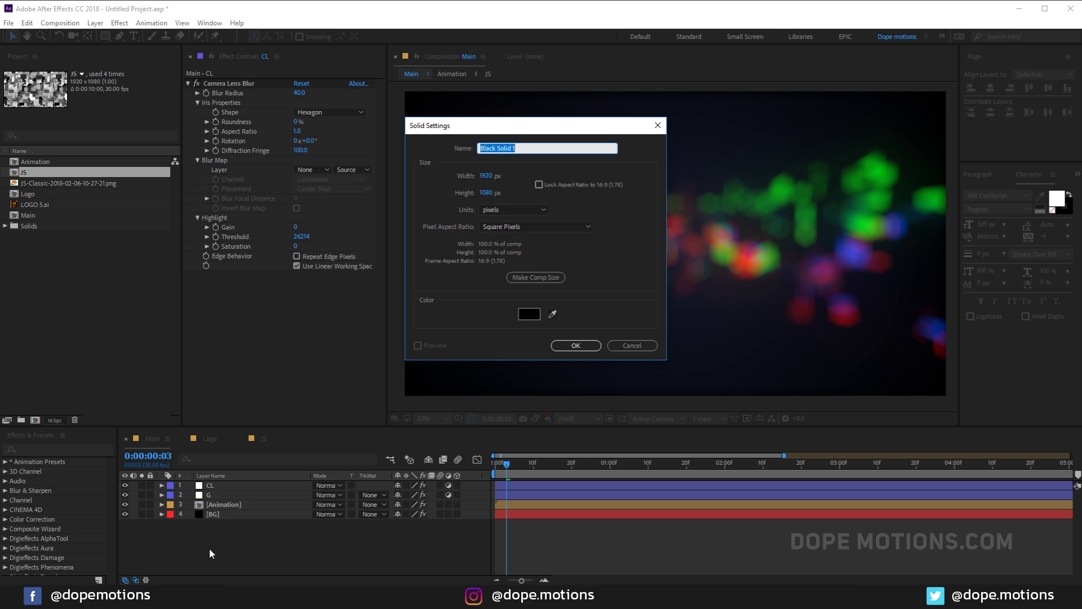
text(V)
key(Return)
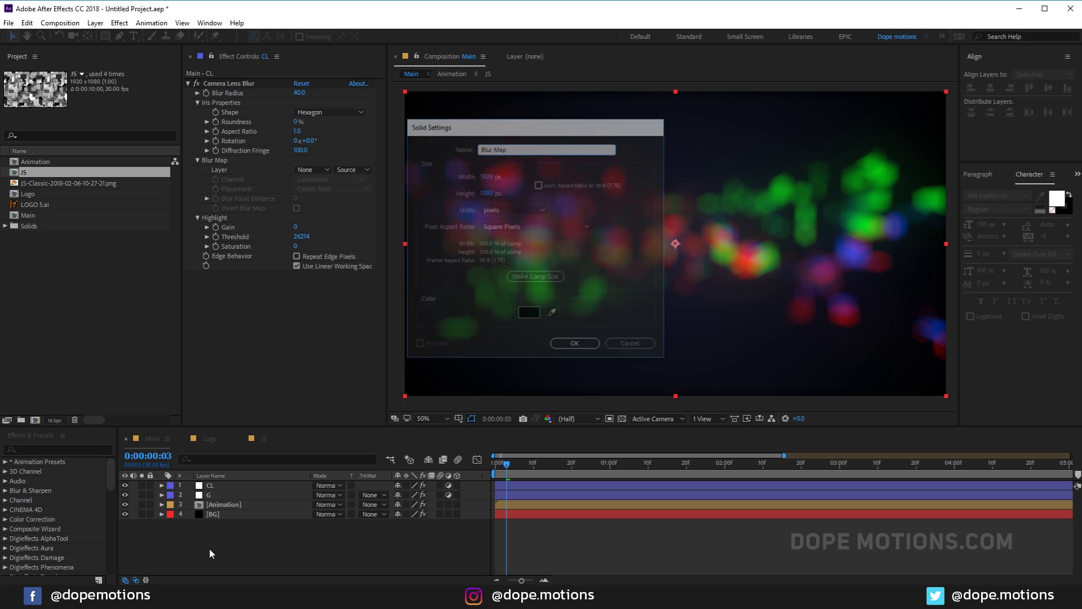
Apply Gradient Ramp to the Blur Map solid and set its shape to Radial Ramp
key(ctrl+space)
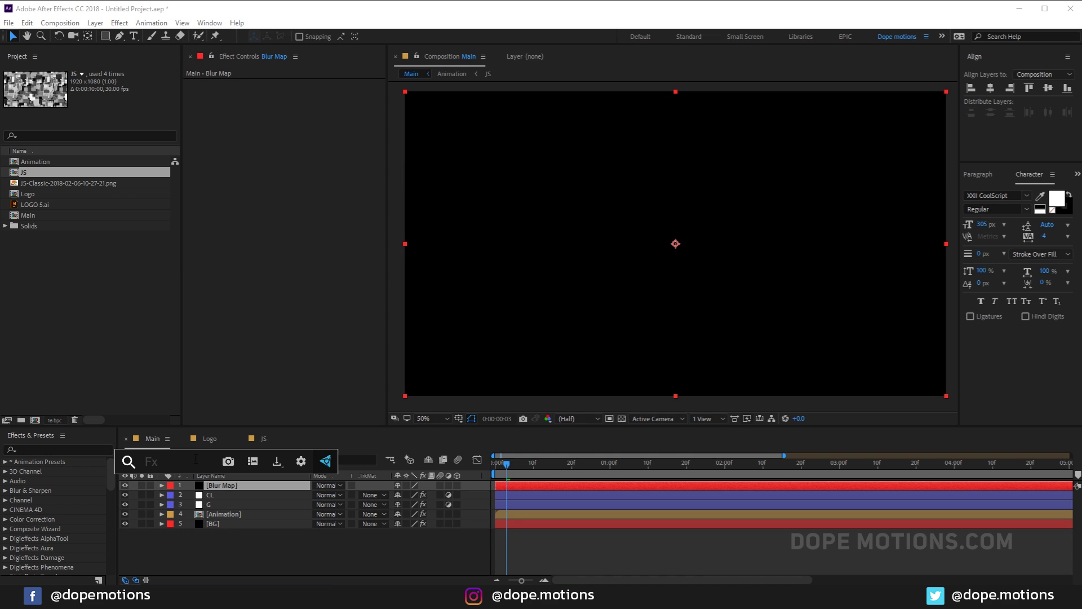
text(ram)
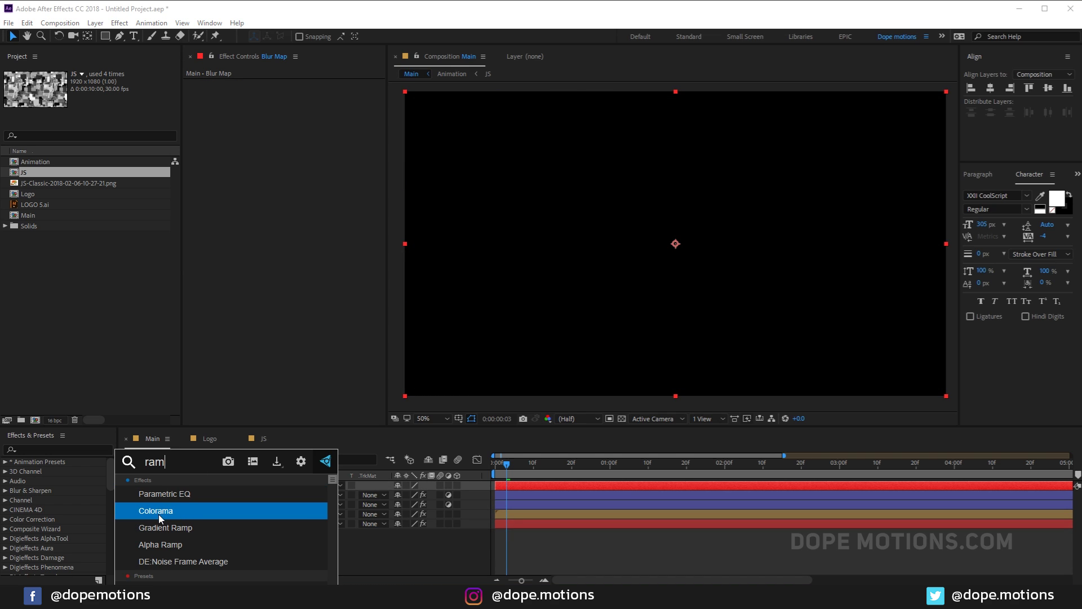
text(p)
click(160, 494)
click(338, 131)
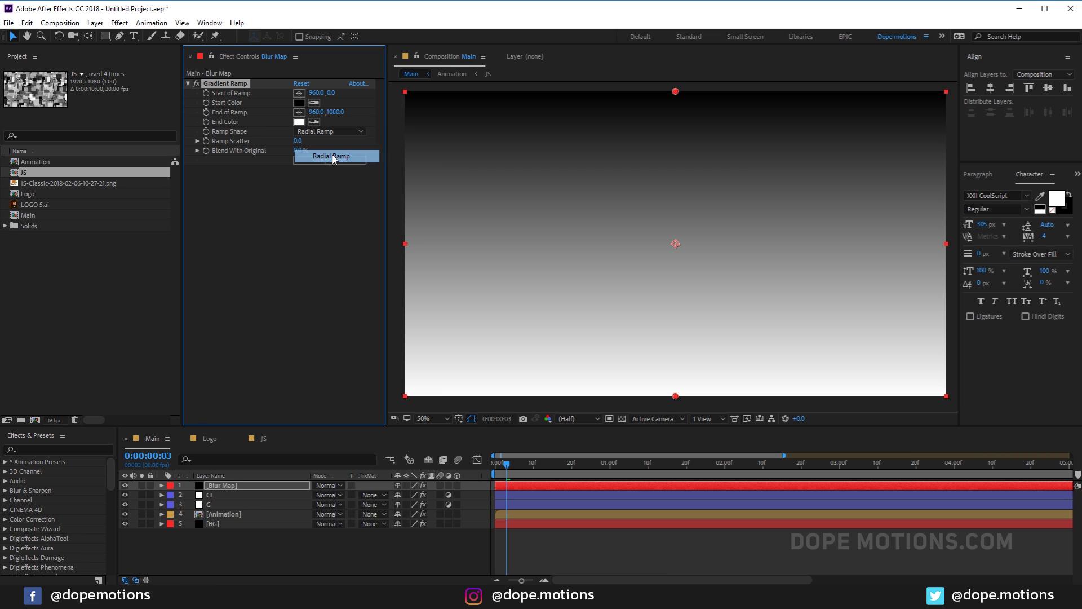
click(334, 157)
Move the ramp's start near the frame centre at about 960, 522 and its end outside the frame to about -228, 1080
drag(675, 91, 675, 239)
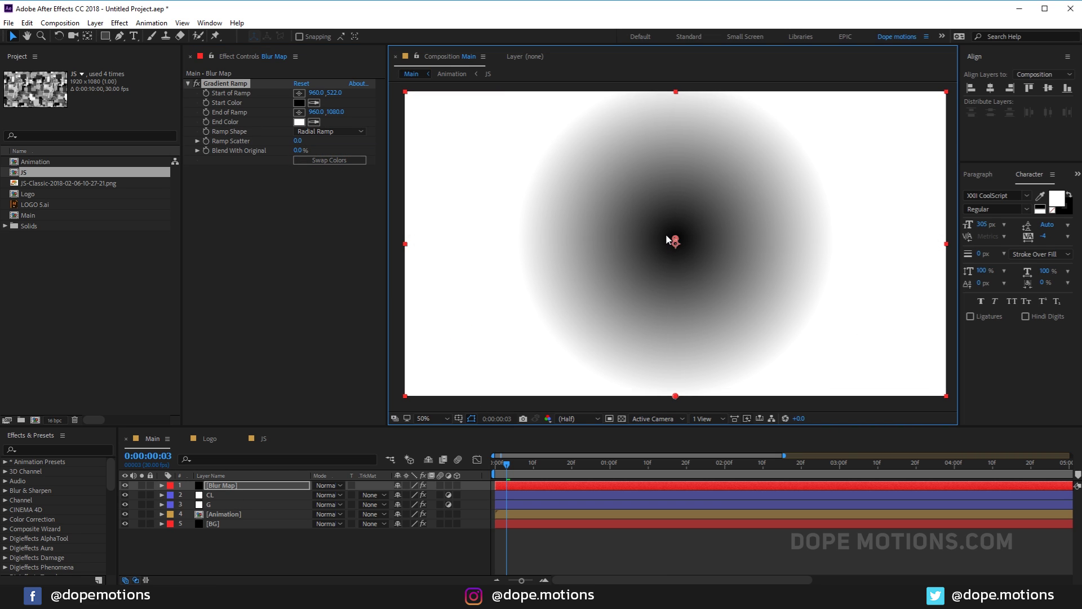
scroll(675, 244, down, 2)
drag(675, 322, 506, 321)
Pre-compose the Blur Map solid as BLur Map and hide the resulting layer
click(224, 486)
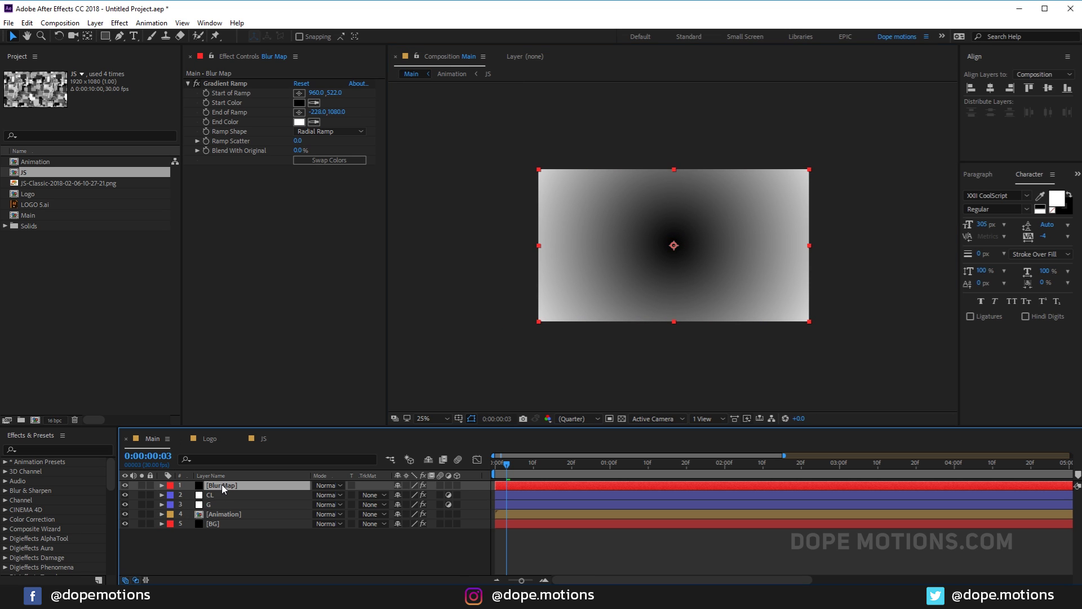
key(ctrl+shift+c)
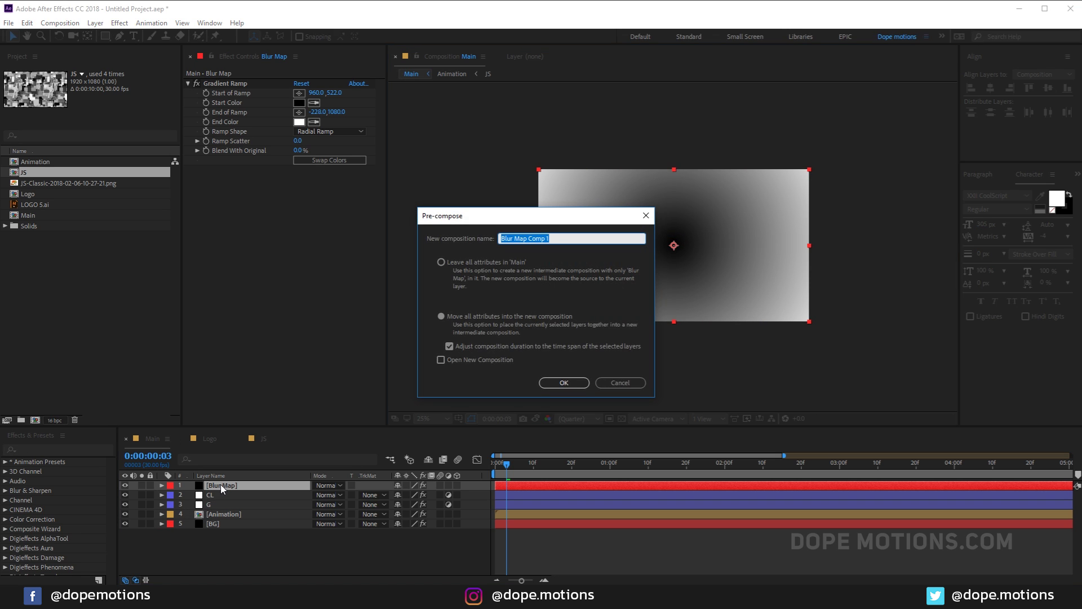
text(BLur Map)
key(Return)
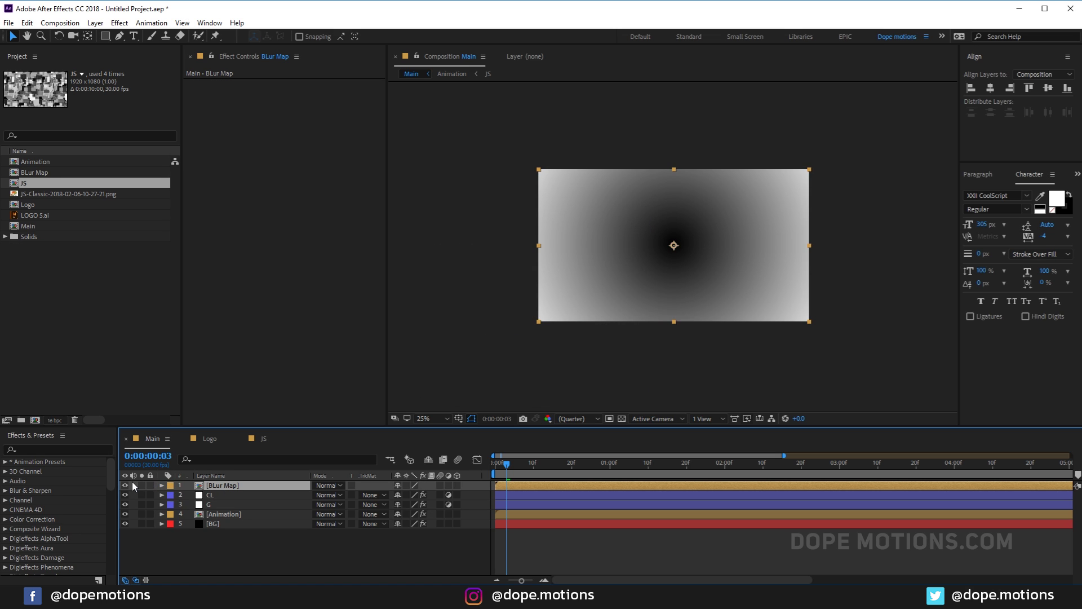
click(124, 485)
Assign the BLur Map layer as the blur map of CL's Camera Lens Blur and check the opening frames
click(228, 494)
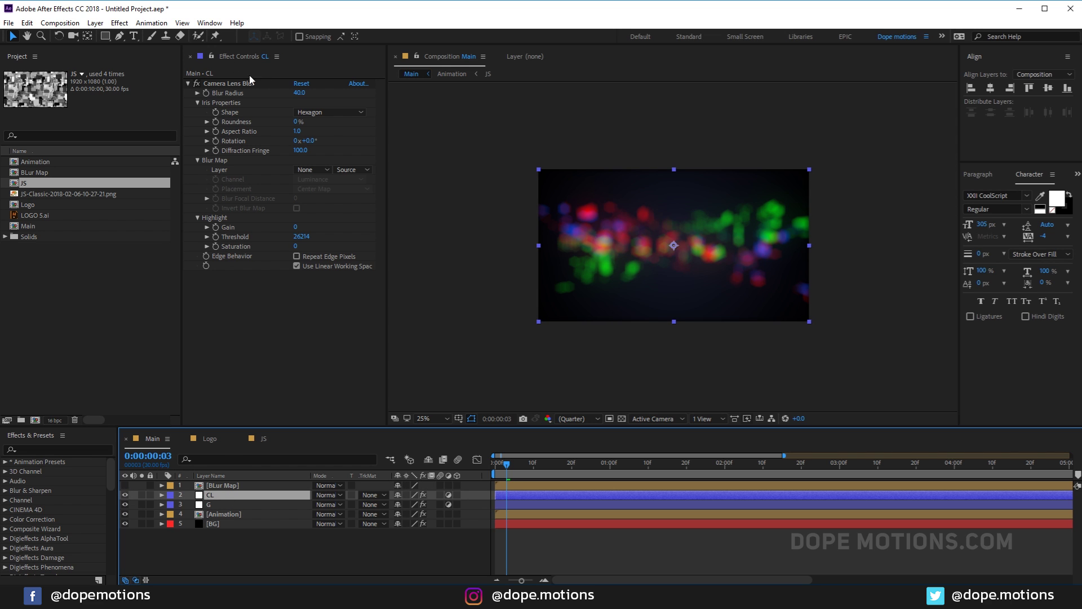
click(309, 170)
click(324, 200)
key(period)
key(period)
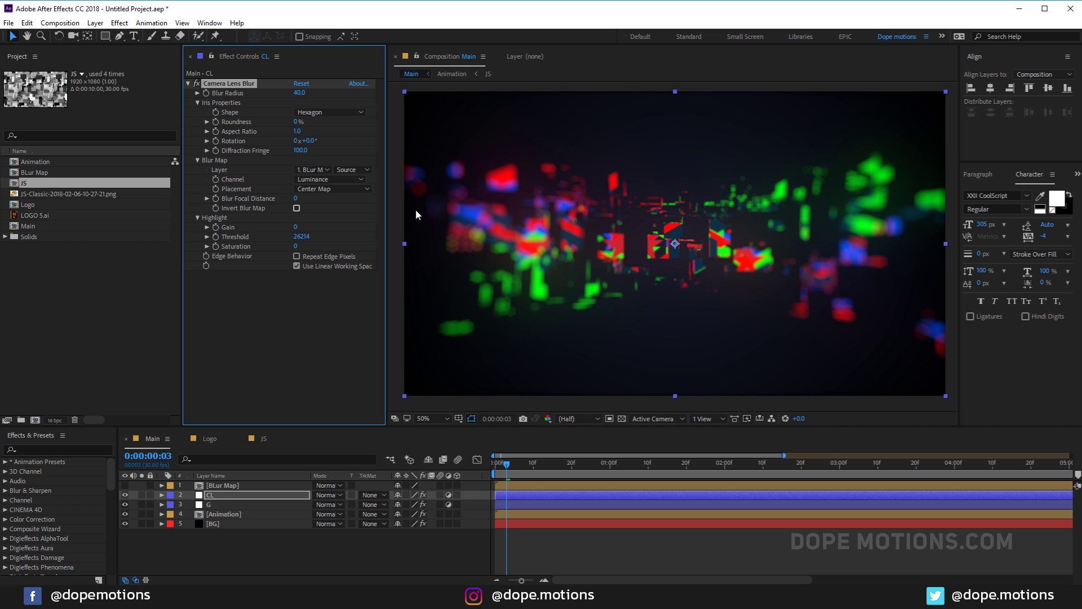
mouse_move(507, 463)
mouse_down()
mouse_move(763, 464)
mouse_move(498, 465)
mouse_up()
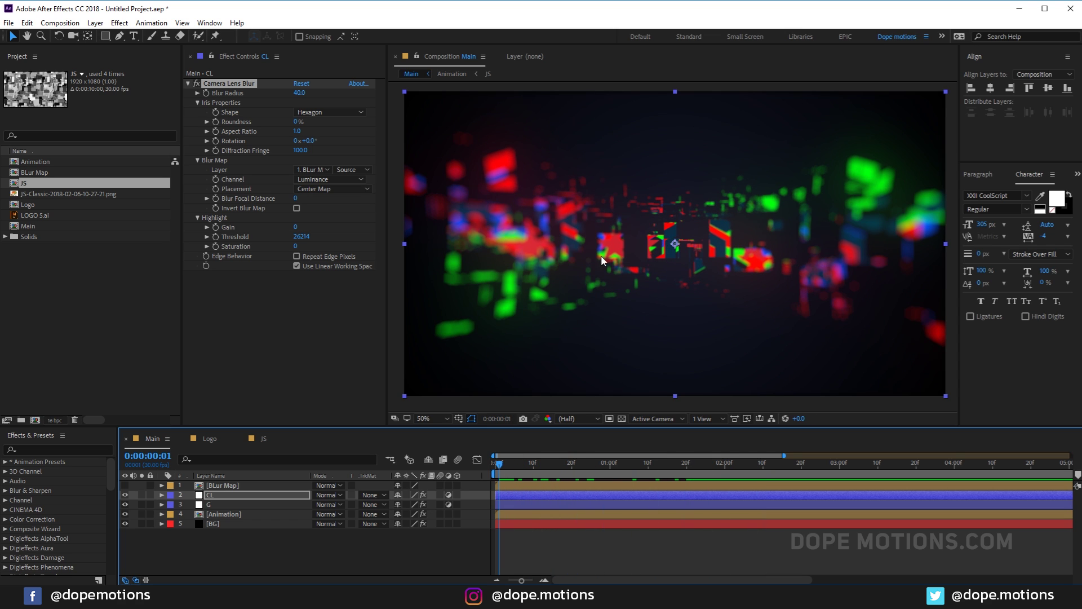
Try a Blur Radius of 40 for the mapped Camera Lens Blur on CL
mouse_move(299, 95)
mouse_down()
mouse_move(331, 97)
mouse_move(303, 101)
mouse_up()
click(299, 93)
text(40)
key(Return)
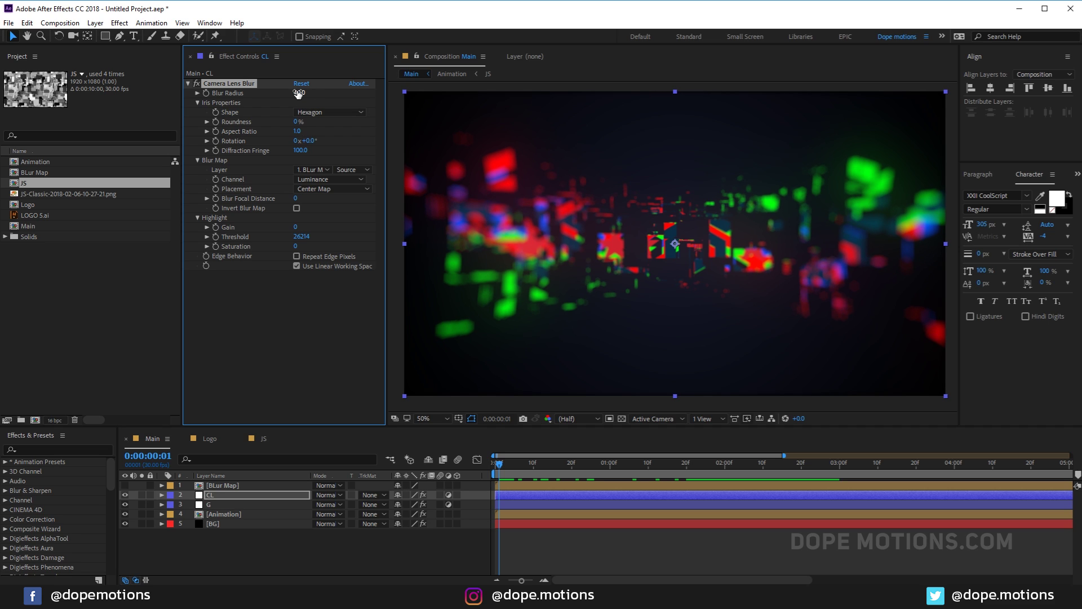
Set the Blur Radius of CL's Camera Lens Blur to 25
click(295, 93)
text(25)
key(Return)
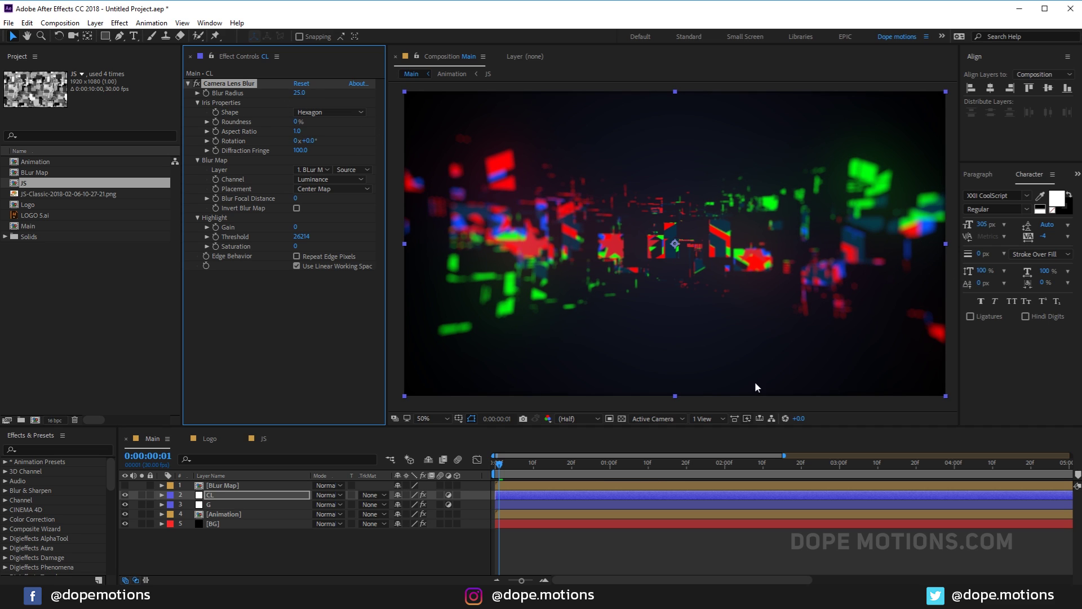
Keyframe CL's Blur Radius from 25 at 0:00:01:00 down to 0 at 0:00:01:20
click(602, 463)
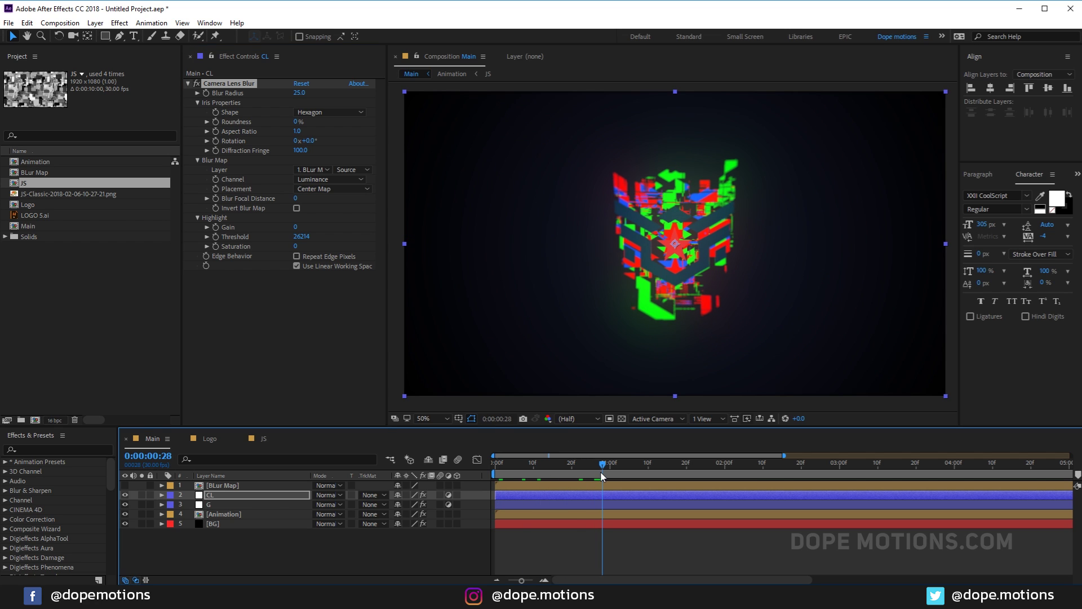
drag(604, 473, 610, 473)
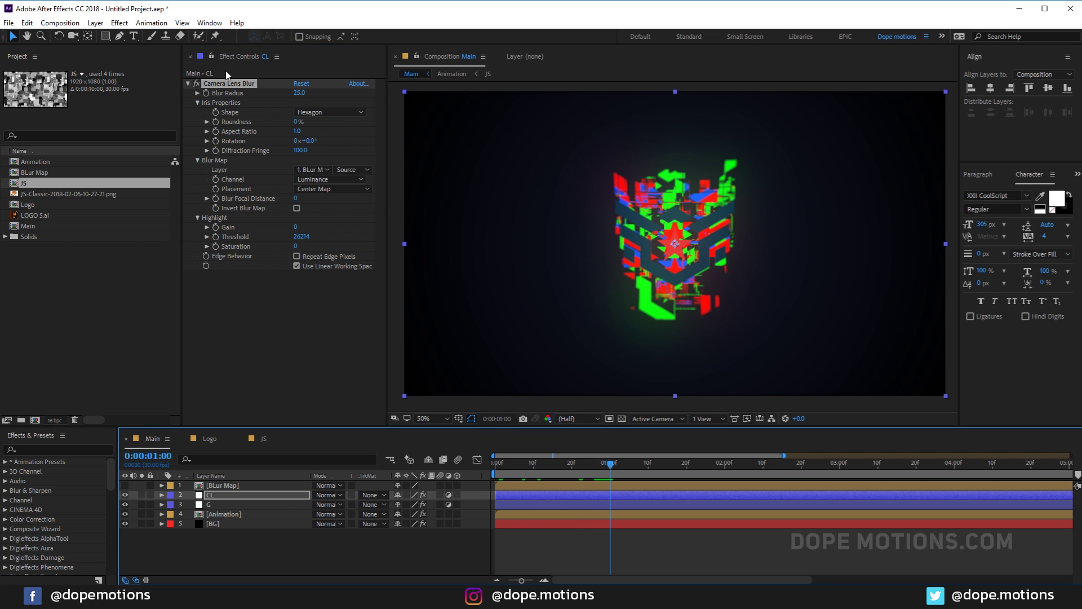
click(206, 93)
drag(643, 463, 686, 472)
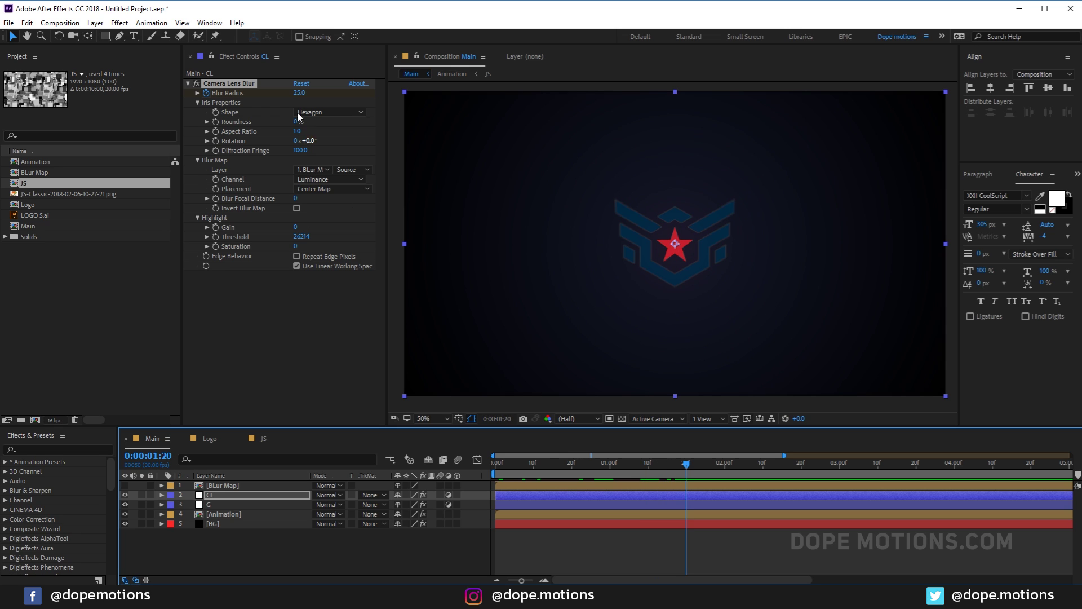
click(300, 93)
text(0)
key(Return)
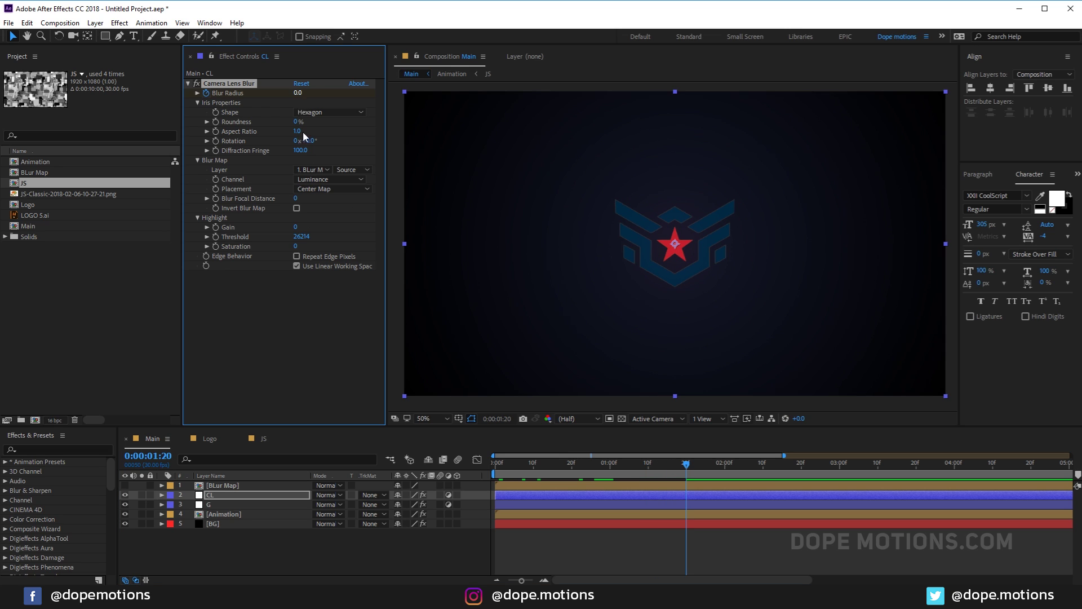
Preview the logo reveal with the animated lens blur from the start and return to the first frame
key(Home)
key(space)
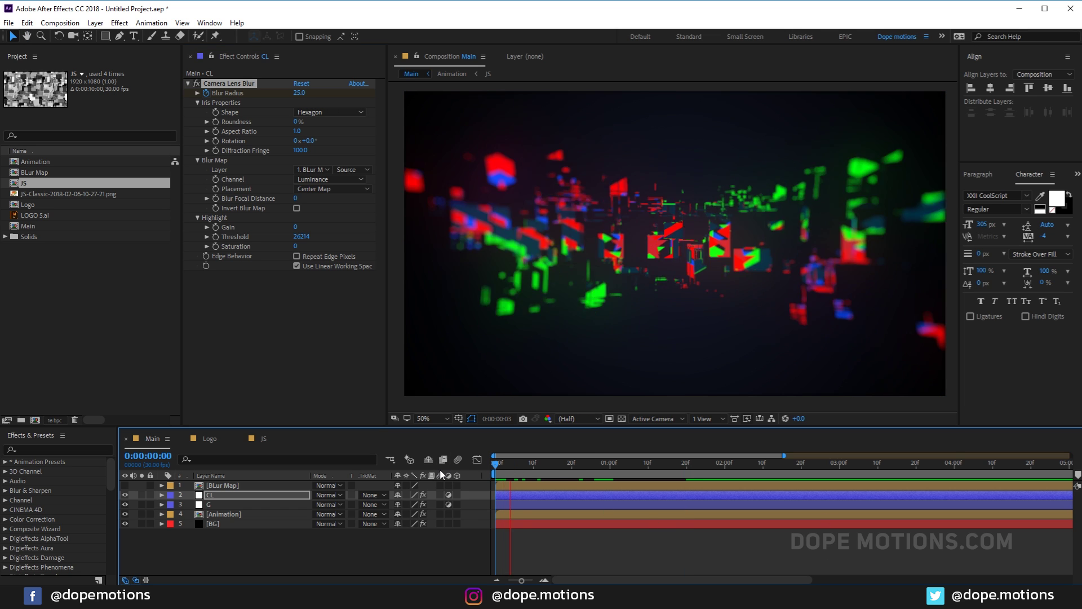
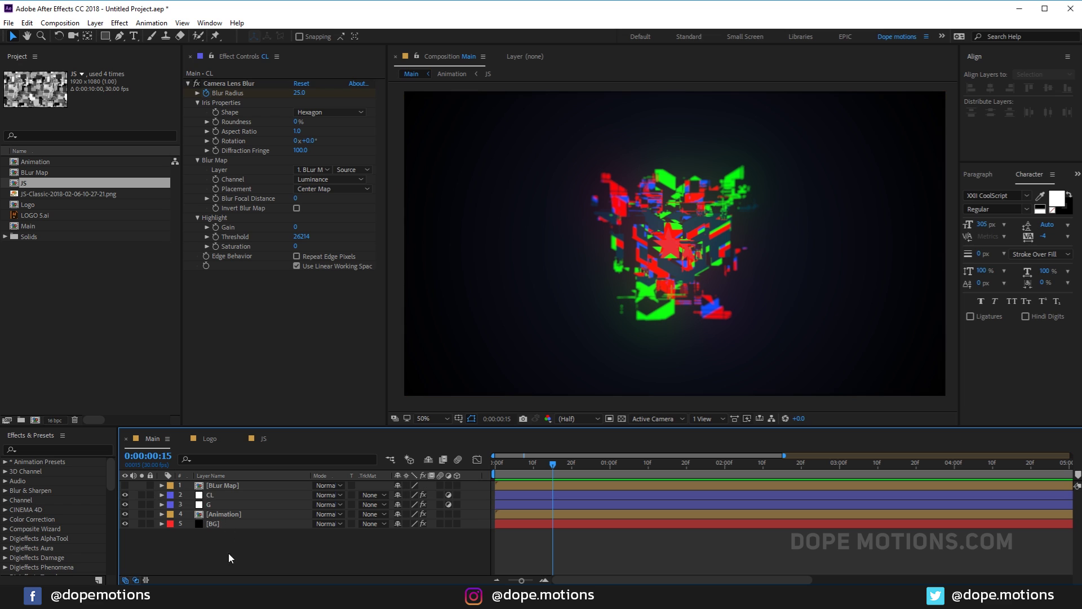
drag(553, 464, 478, 472)
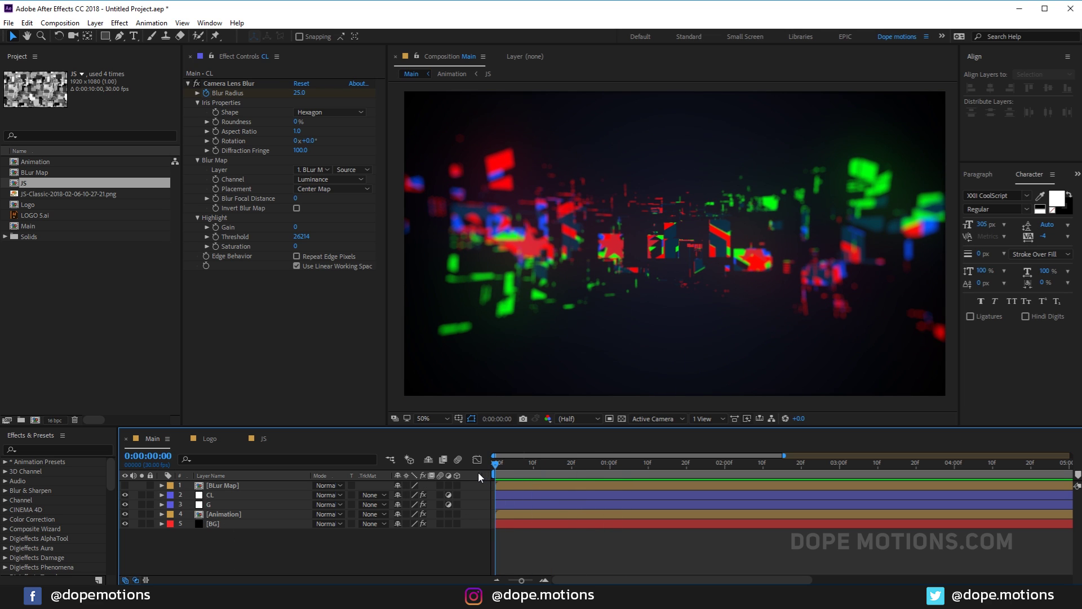
Duplicate the Animation layer and shift the upper copy about four frames later
click(232, 514)
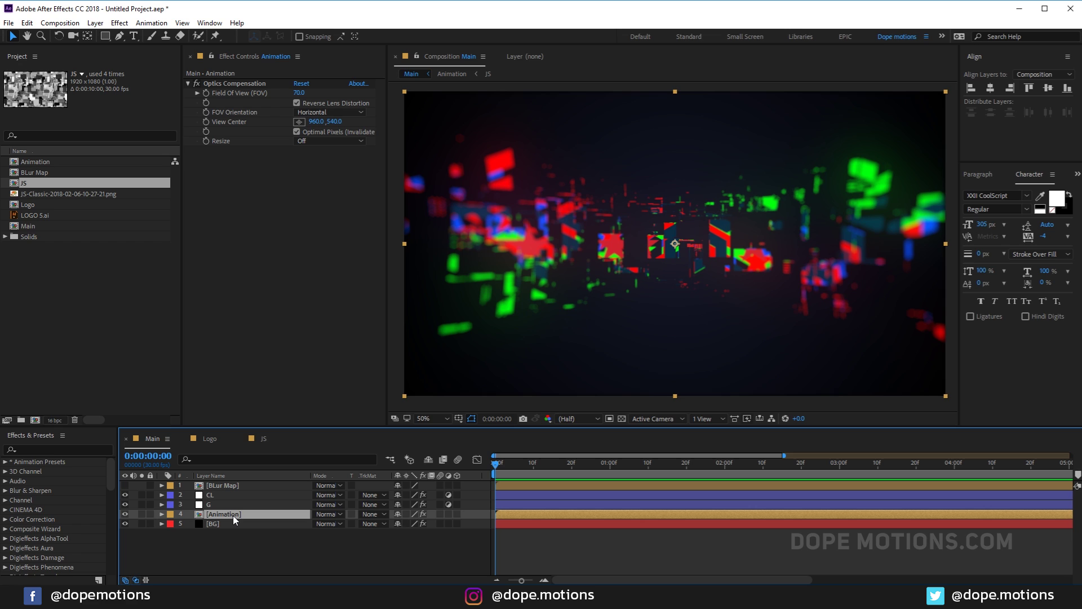
key(ctrl+d)
drag(507, 516, 523, 519)
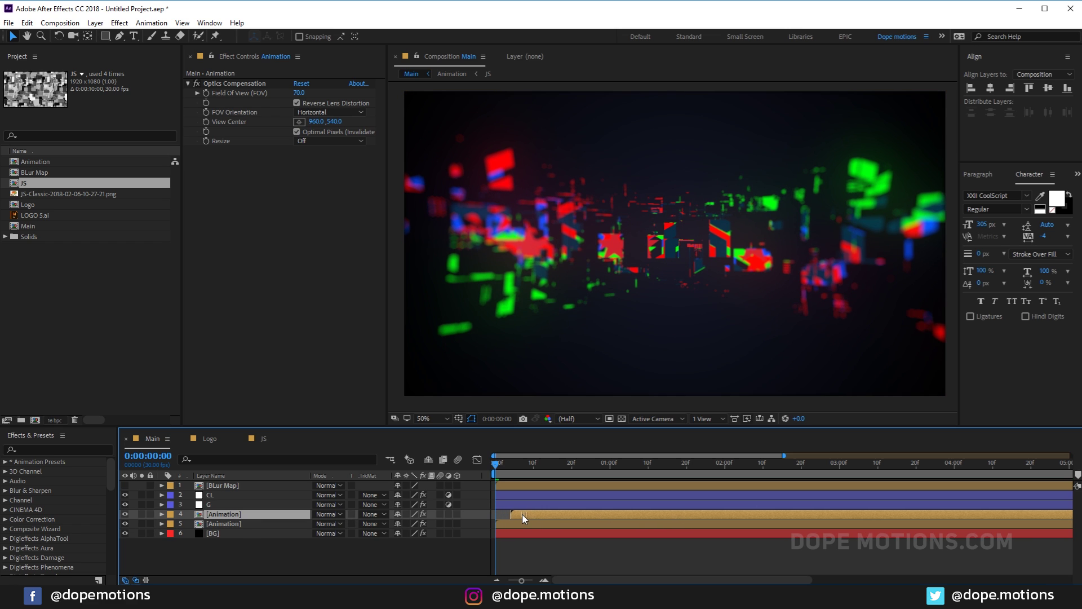
Apply Gradient Ramp to the lower Animation layer to tell the two copies apart
click(511, 524)
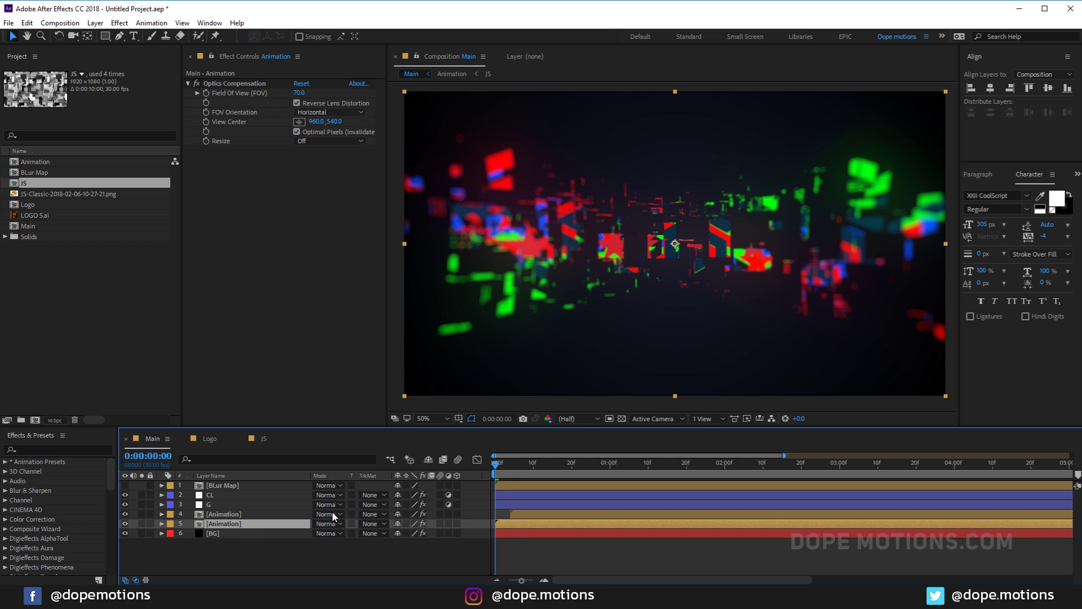
key(ctrl+space)
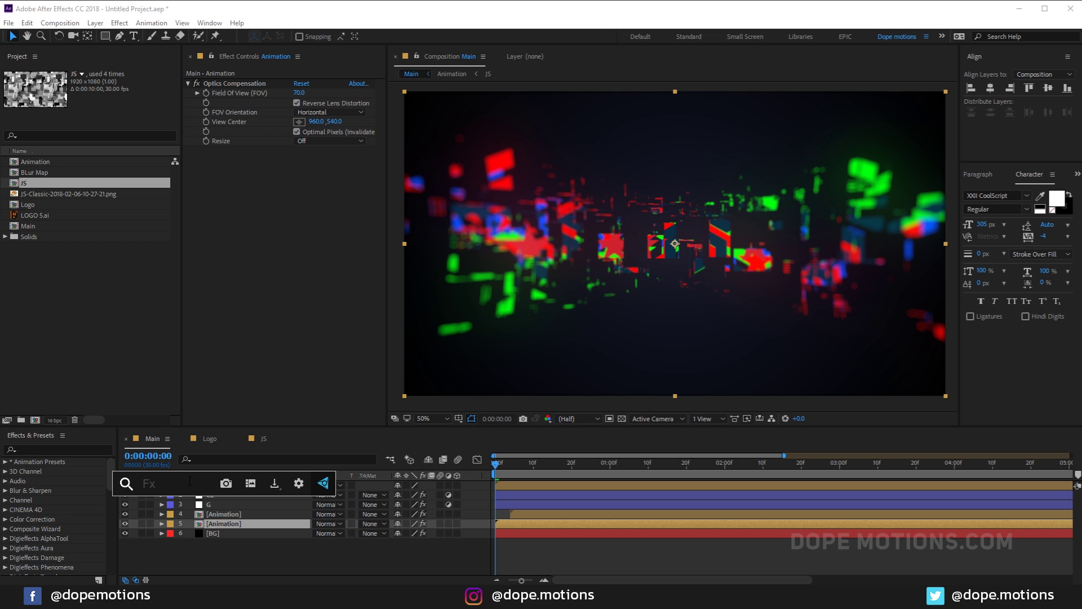
text(ram)
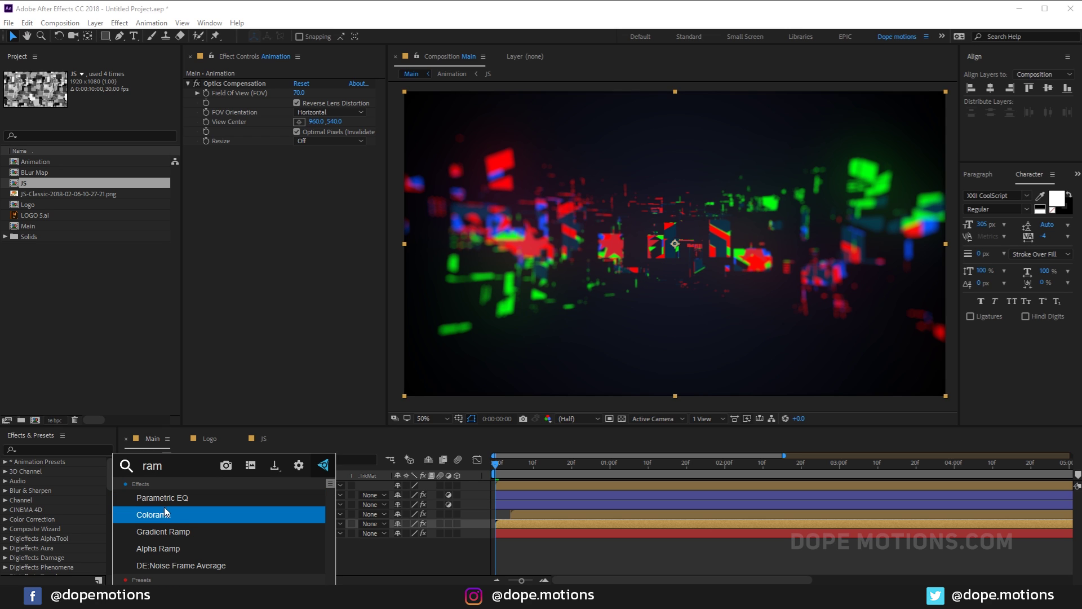
click(166, 539)
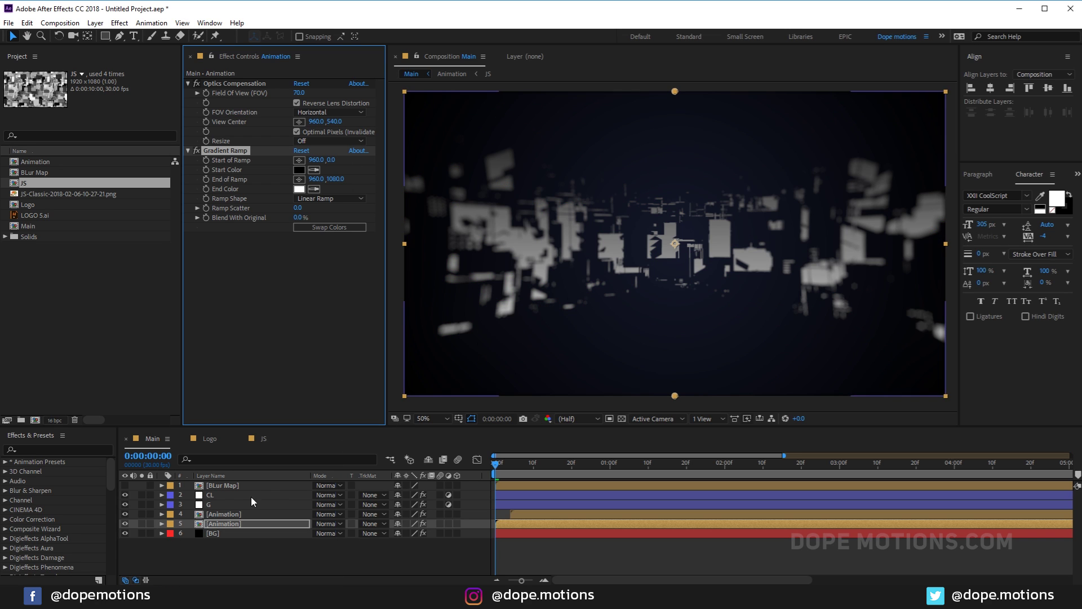
click(221, 523)
Shift the upper Animation layer earlier so it starts about one frame in, and scrub the opening frames
drag(493, 464, 504, 520)
click(504, 515)
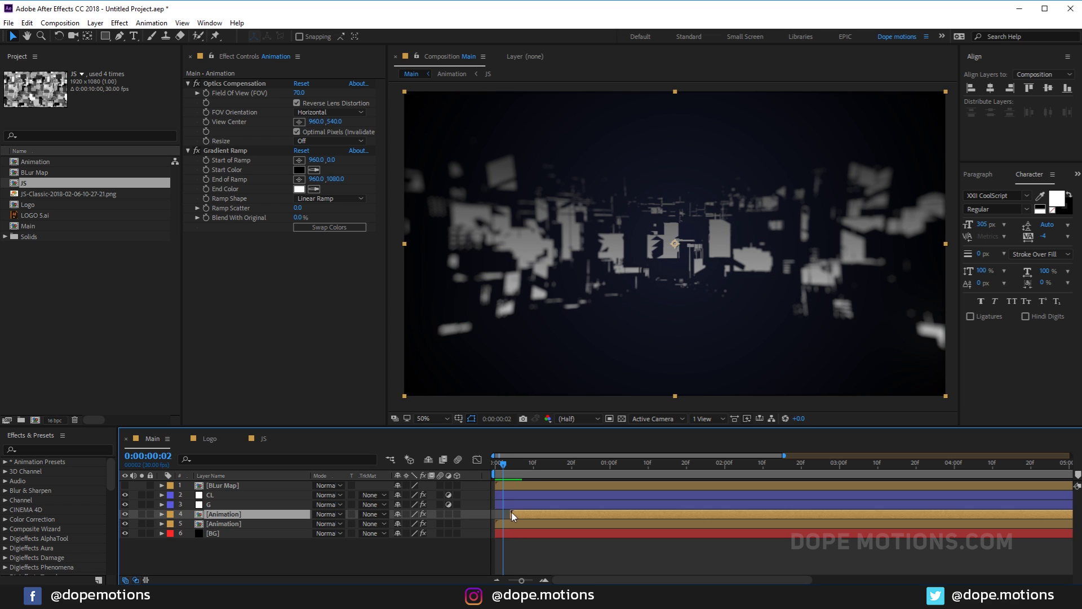
drag(505, 462, 531, 475)
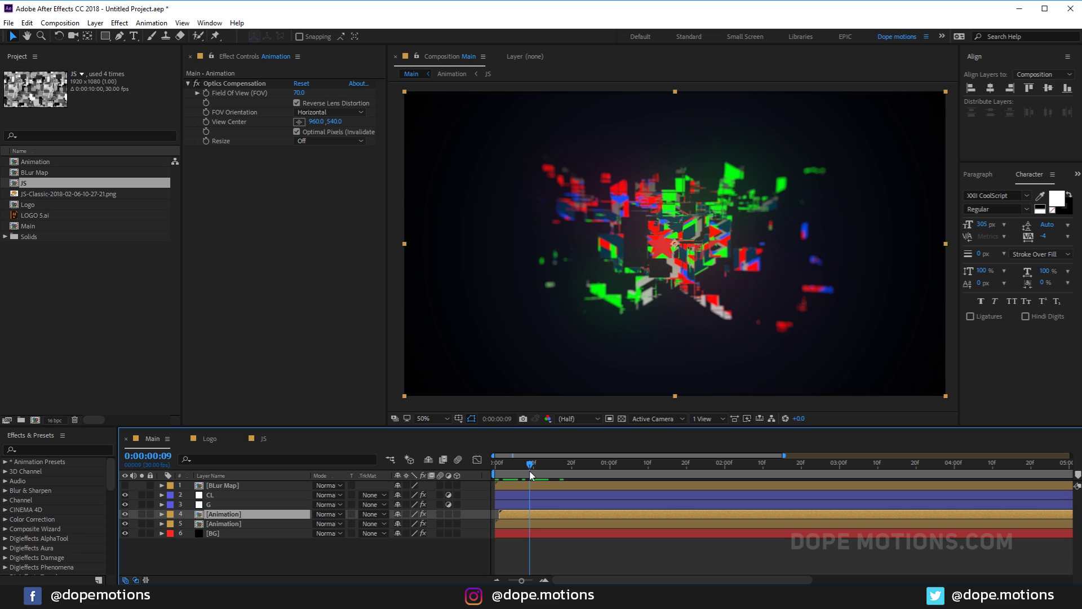
Delete Gradient Ramp from the lower Animation layer
click(509, 524)
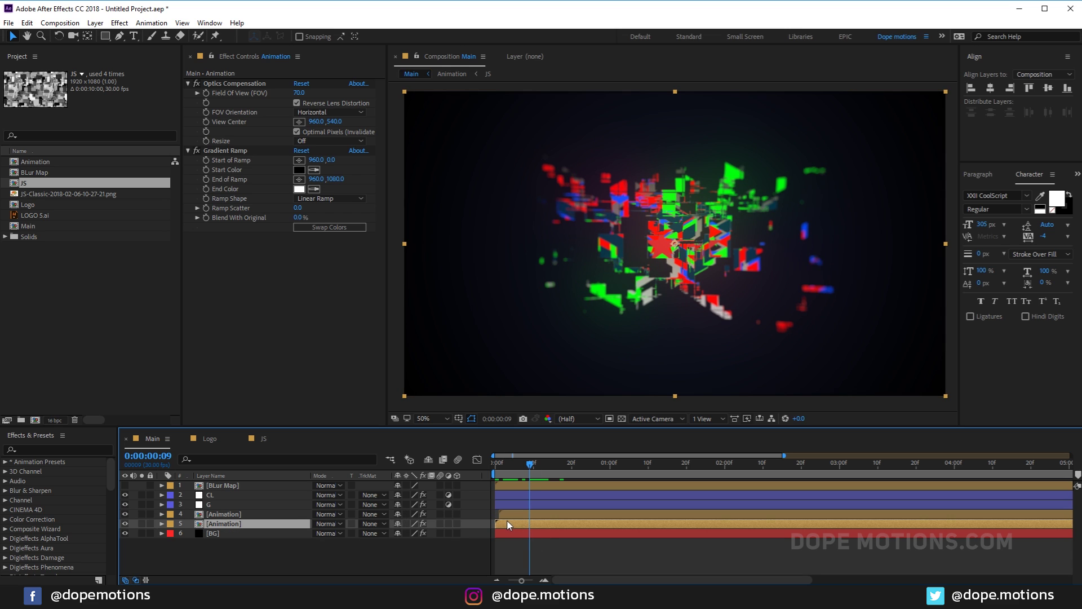
click(225, 151)
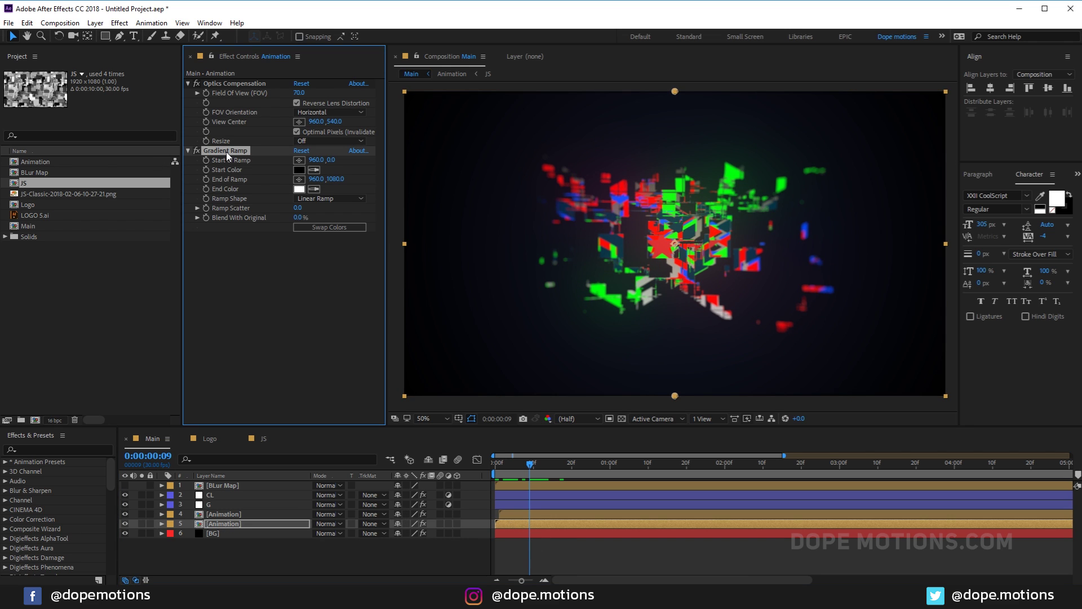
key(Delete)
Scale the lower Animation layer up to 114%
click(499, 522)
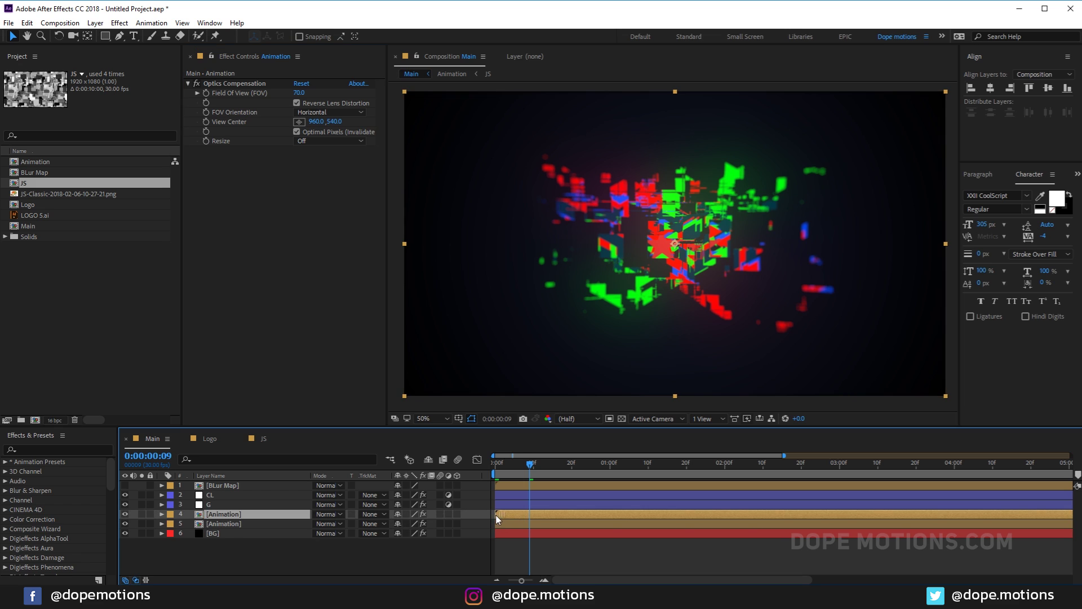
key(s)
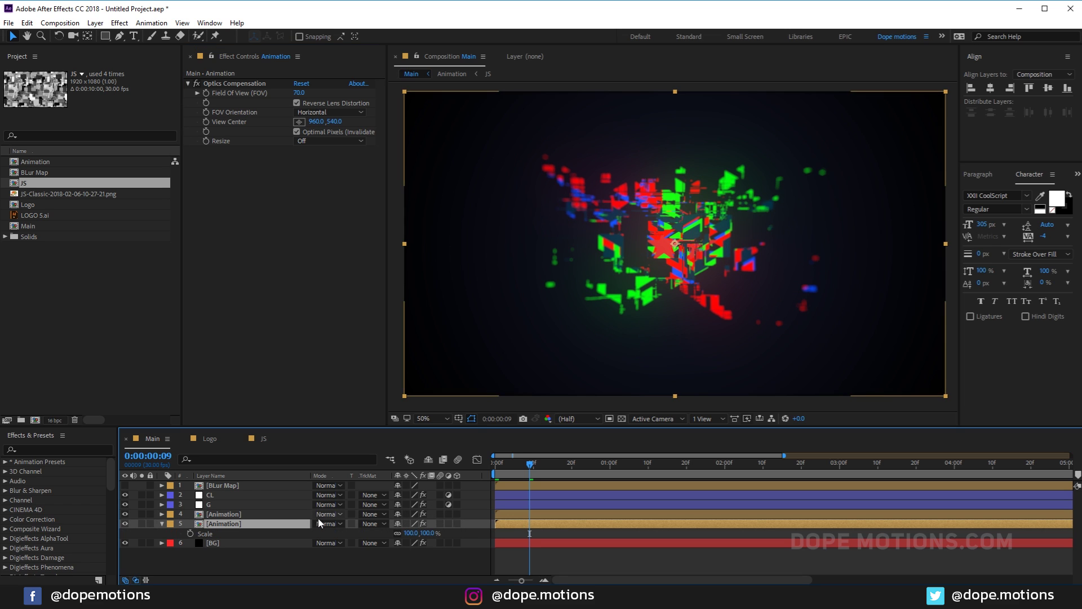
drag(428, 533, 432, 532)
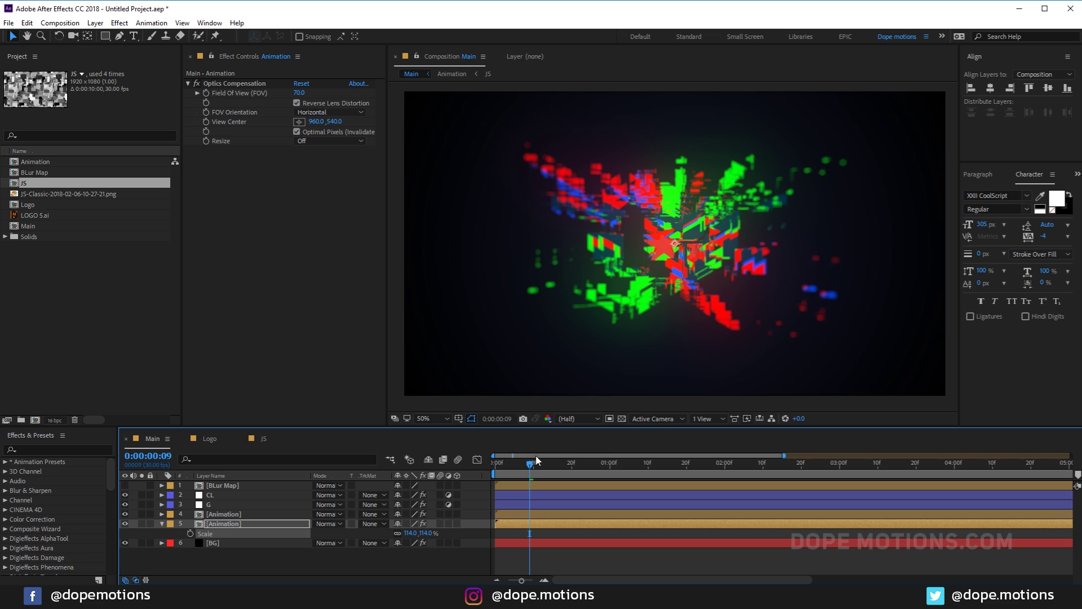
Apply a white (FFFFFF) Fill effect to the lower Animation layer and preview the opening of the animation
drag(535, 467, 675, 485)
key(ctrl+space)
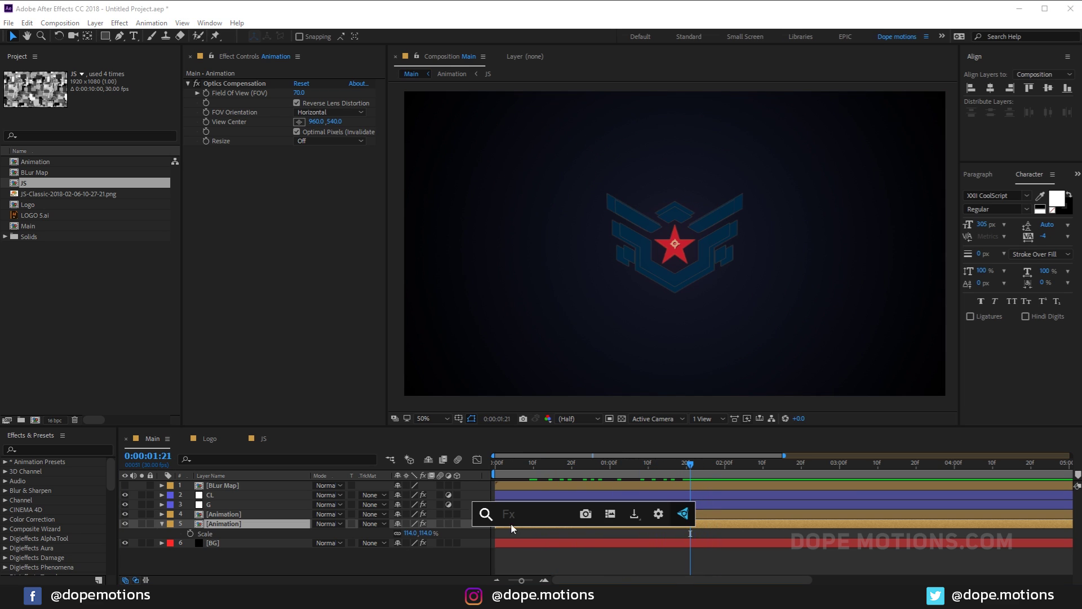
text(fi)
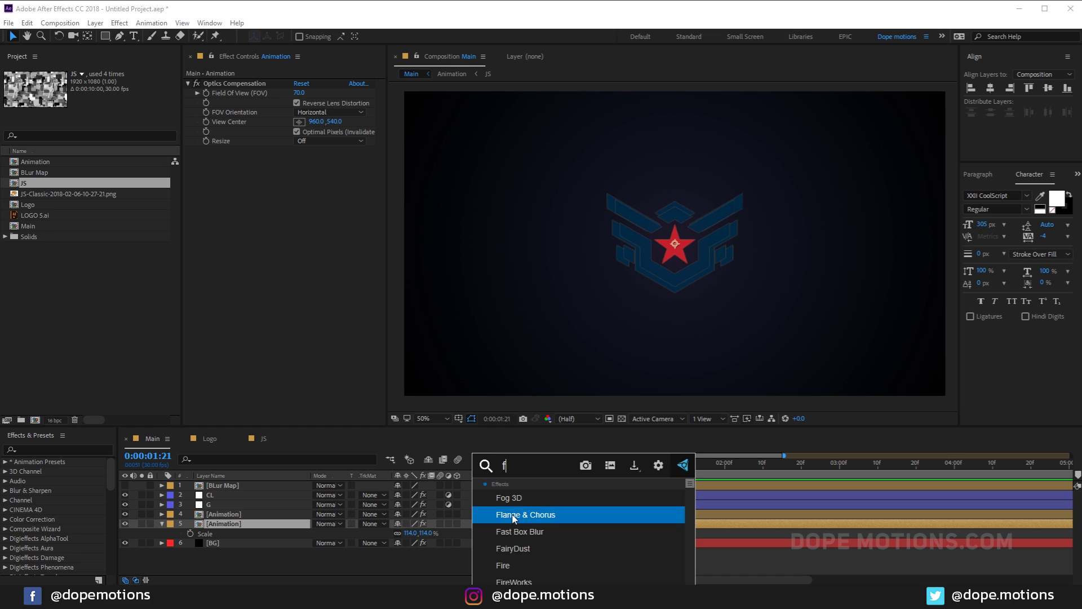
click(516, 527)
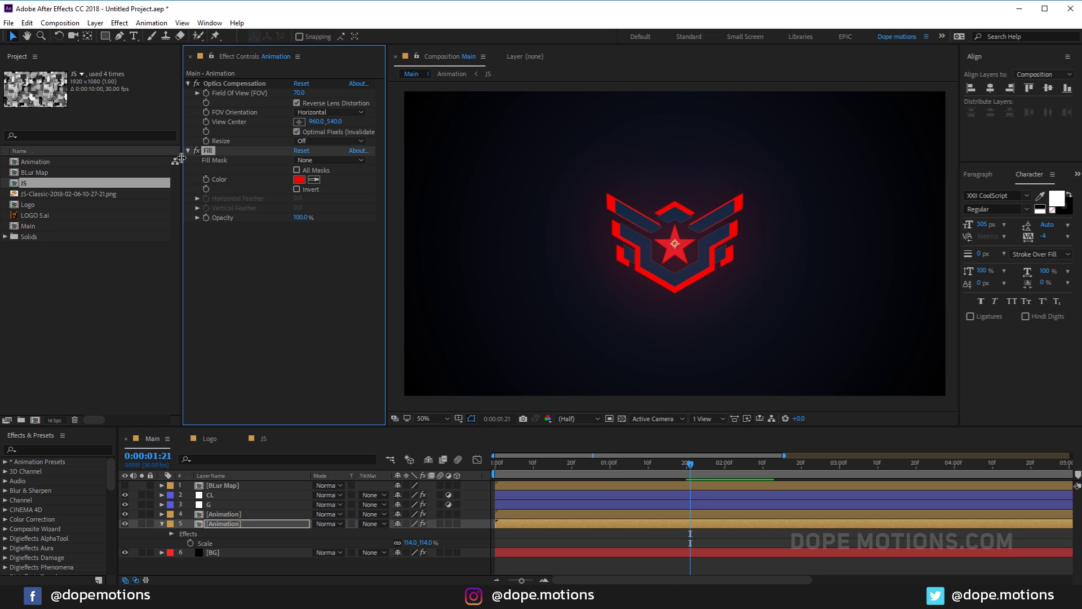
click(299, 179)
text(ffffff)
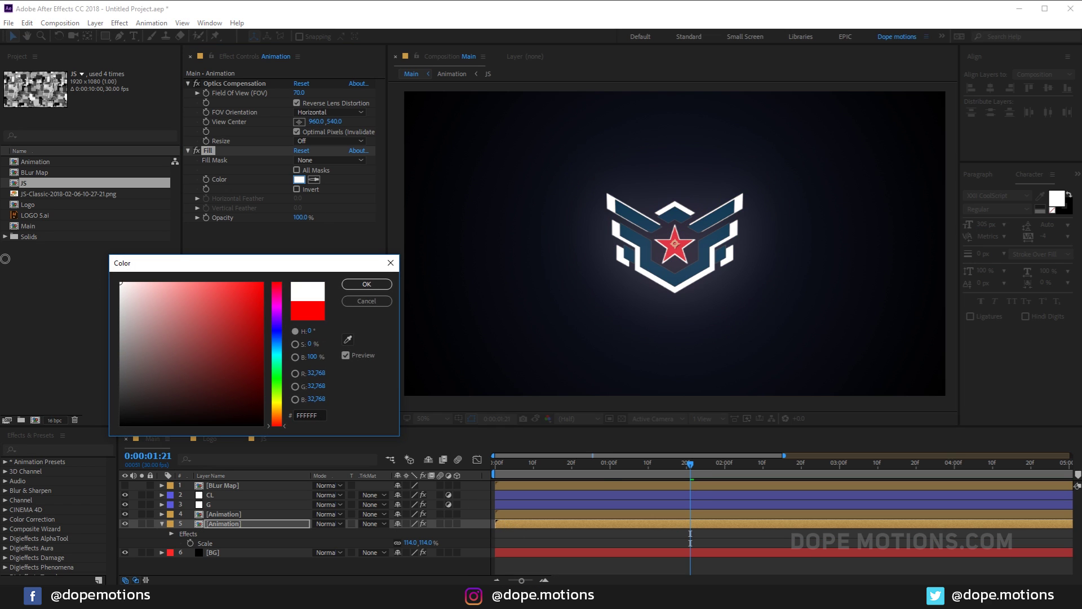
click(362, 285)
click(507, 464)
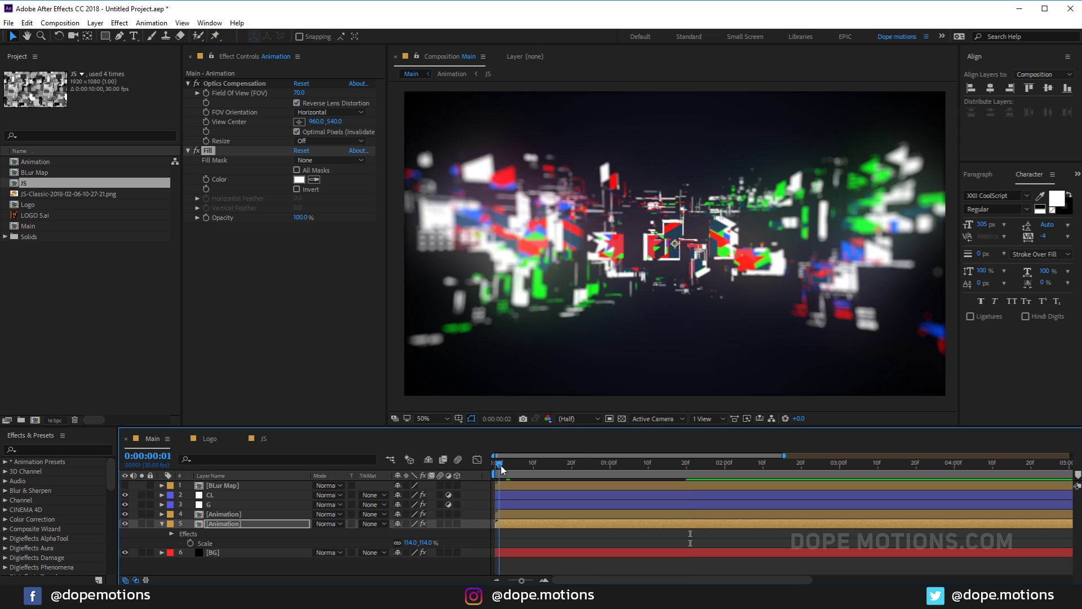
drag(505, 465, 491, 466)
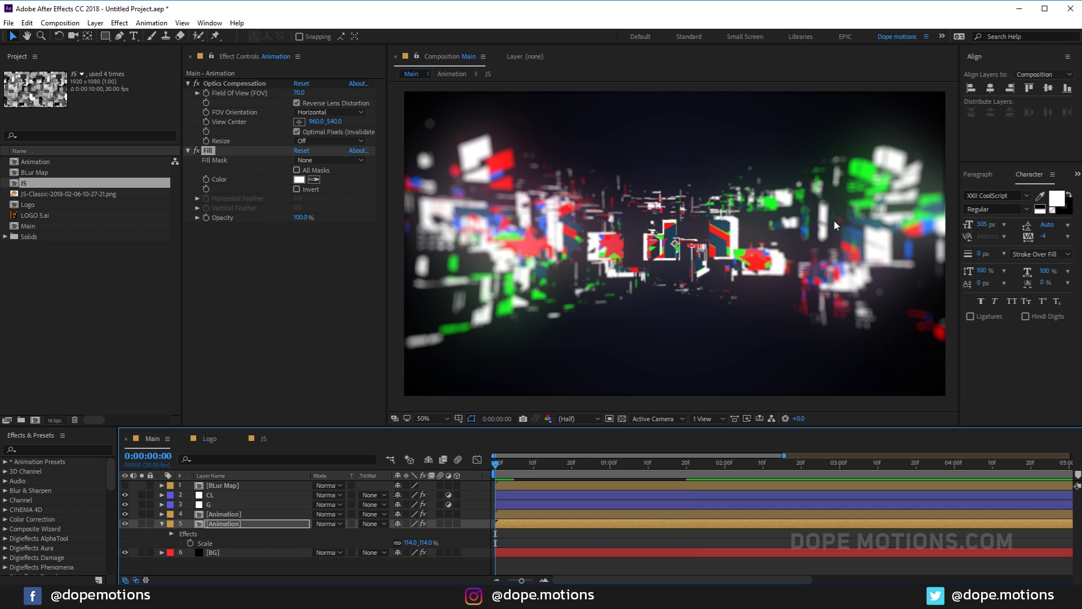
key(space)
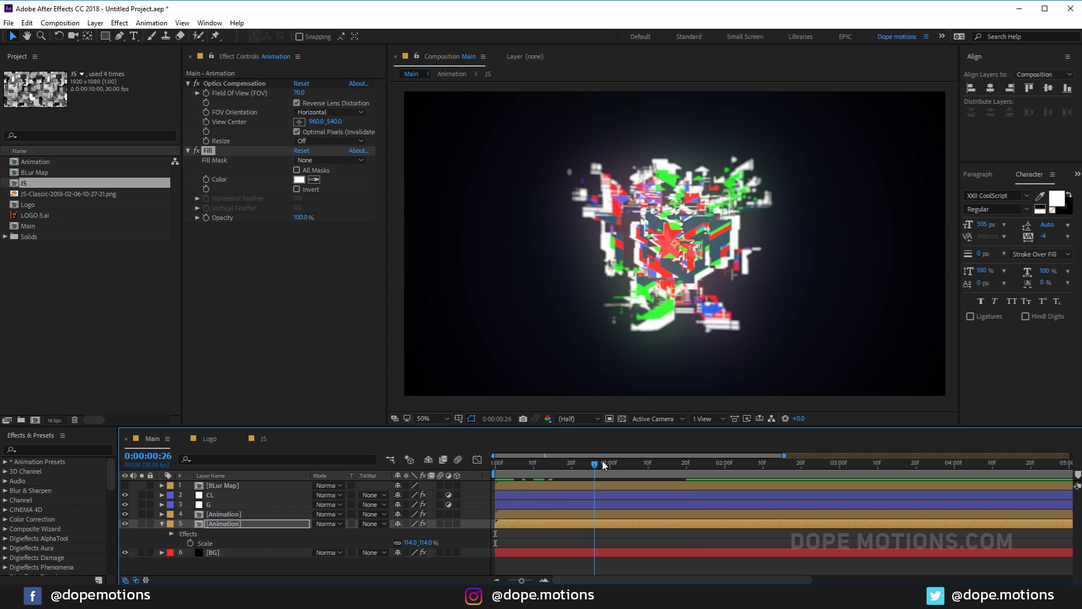
drag(611, 459, 635, 459)
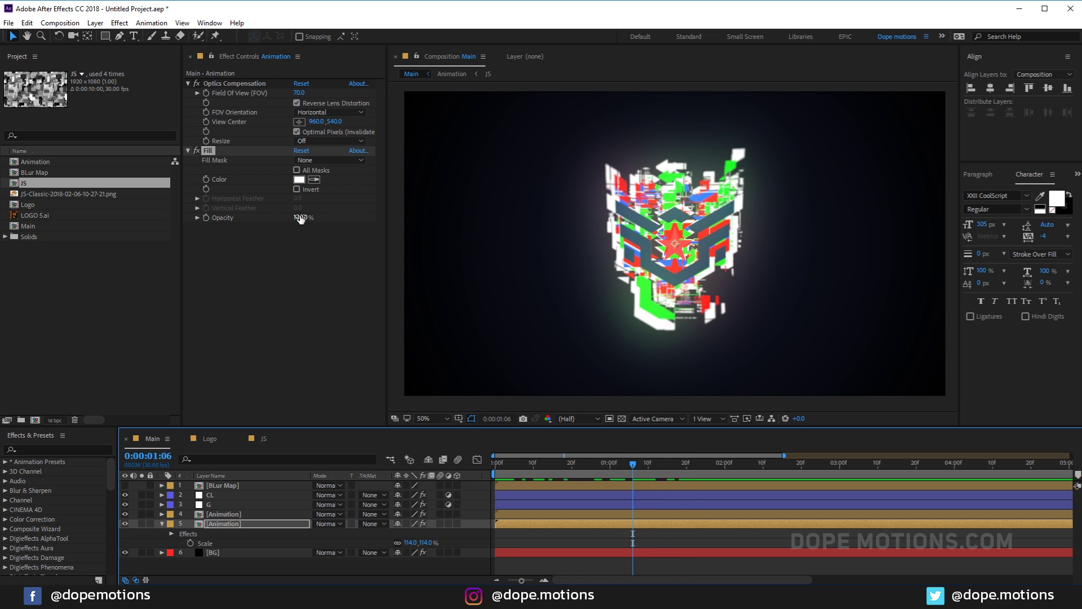
Set the Fill opacity to 99% and try inverting the fill on the lower Animation layer
drag(301, 219, 325, 223)
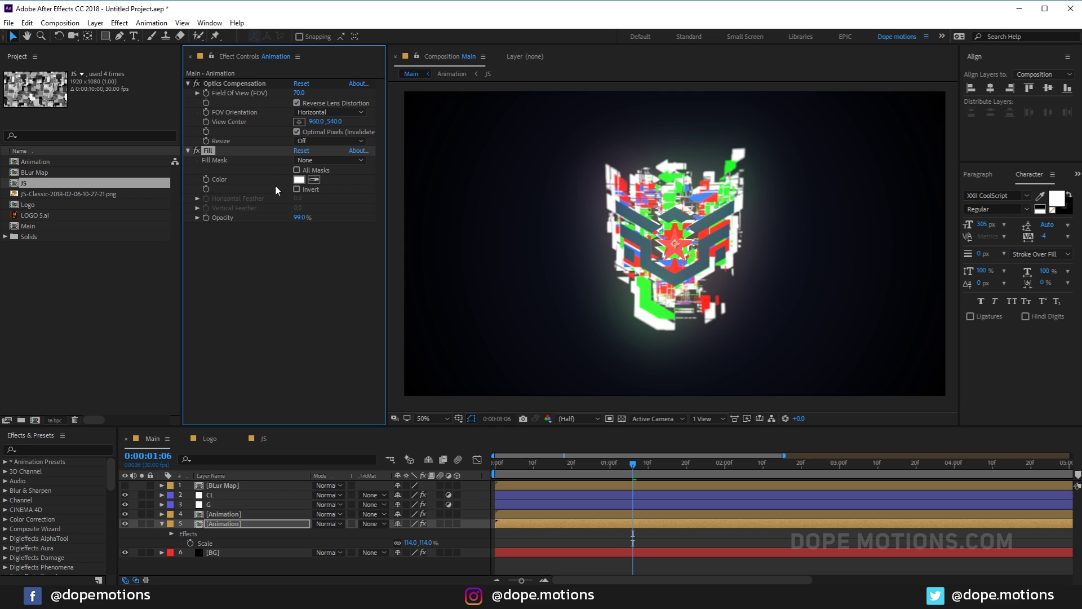
click(297, 189)
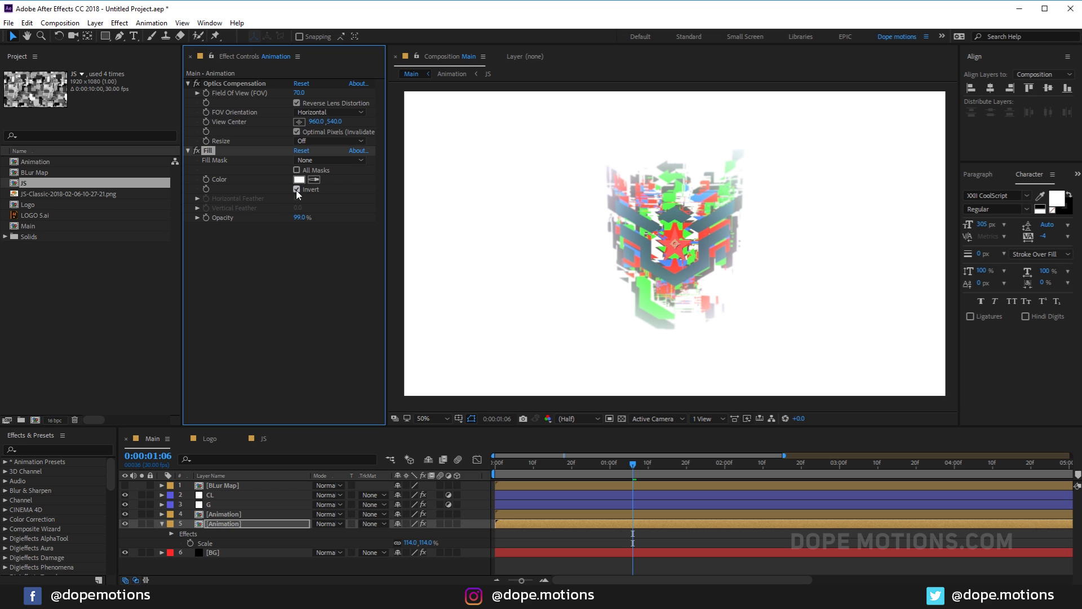
click(297, 189)
click(297, 189)
Delete the Fill effect from the lower Animation layer
mouse_move(569, 463)
mouse_down()
mouse_move(533, 464)
mouse_move(591, 463)
mouse_up()
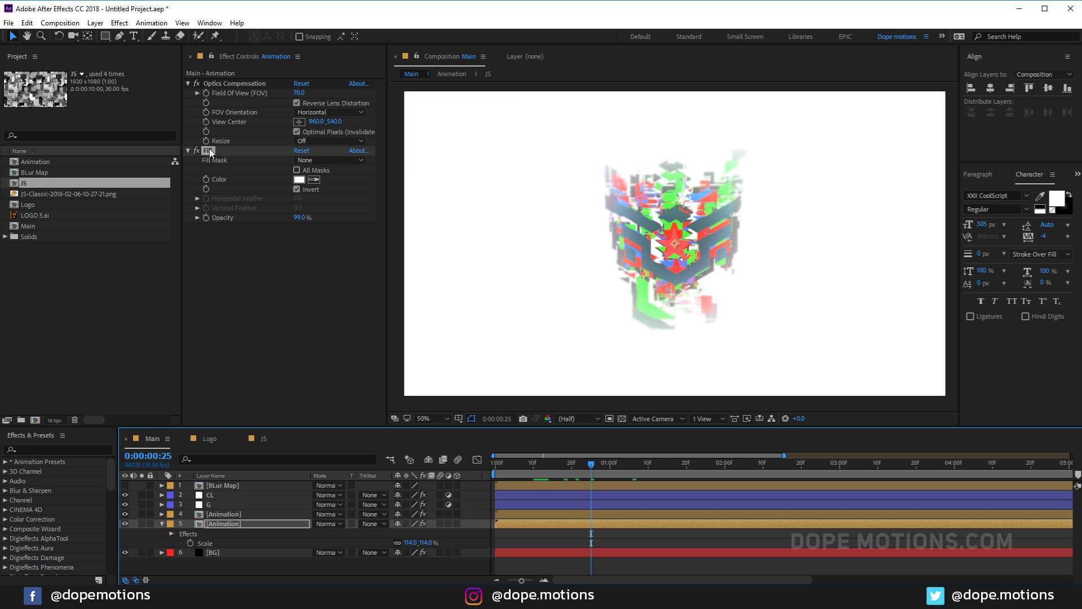
click(208, 148)
key(Delete)
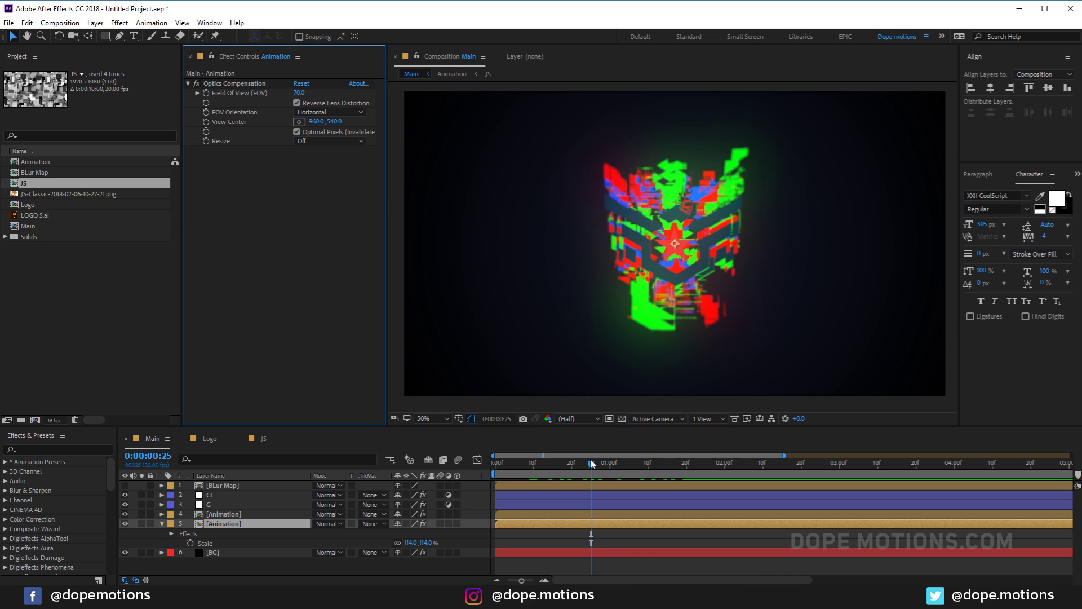
Apply Drop Shadow to the upper Animation layer with softness 73 and distance 25
drag(592, 463, 714, 463)
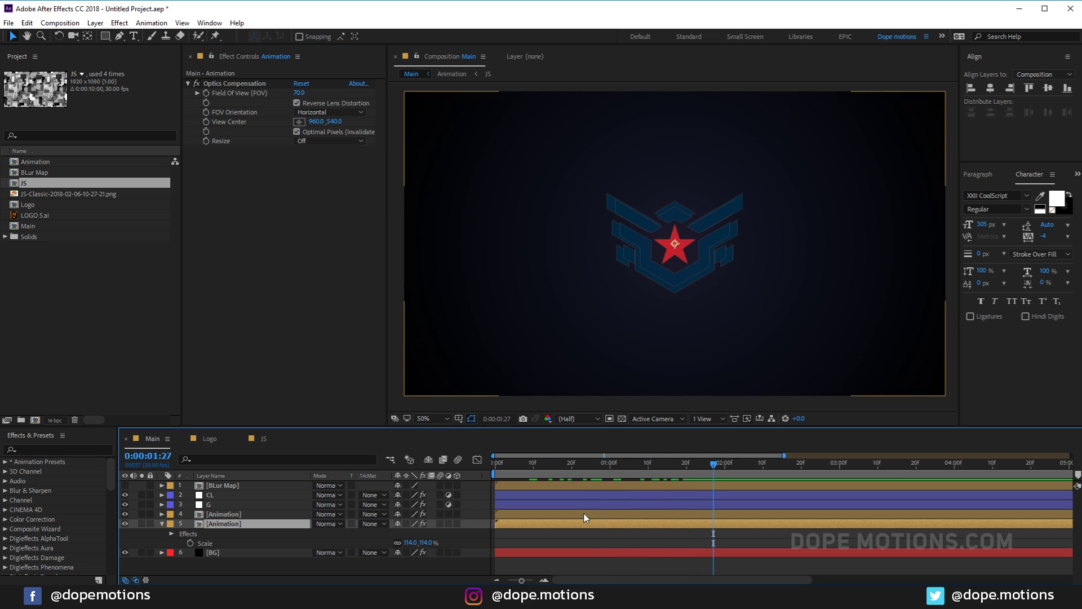
click(225, 514)
key(ctrl+space)
text(drop)
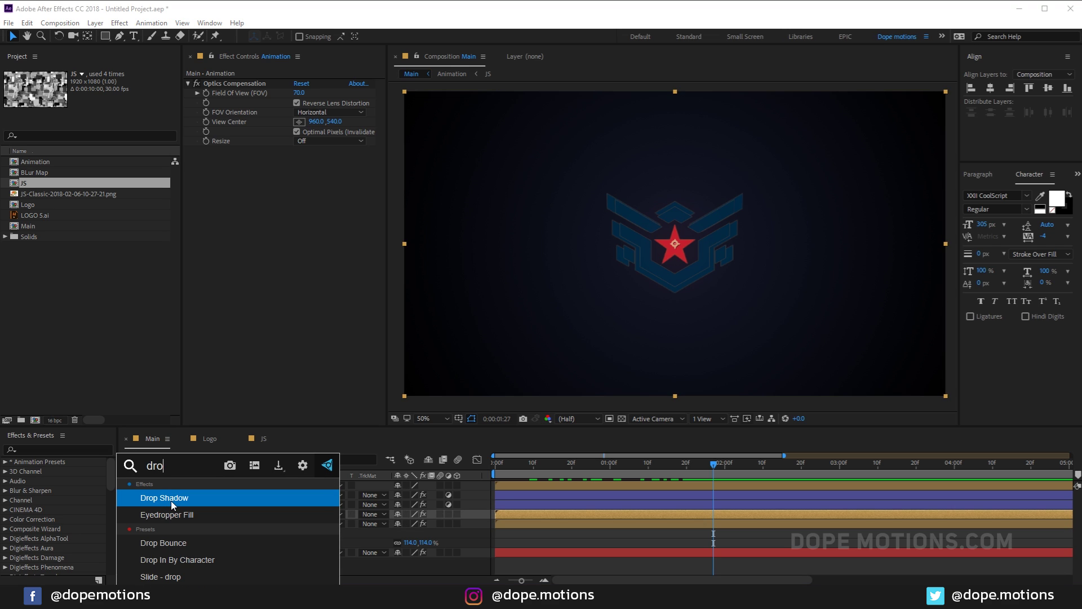
key(Return)
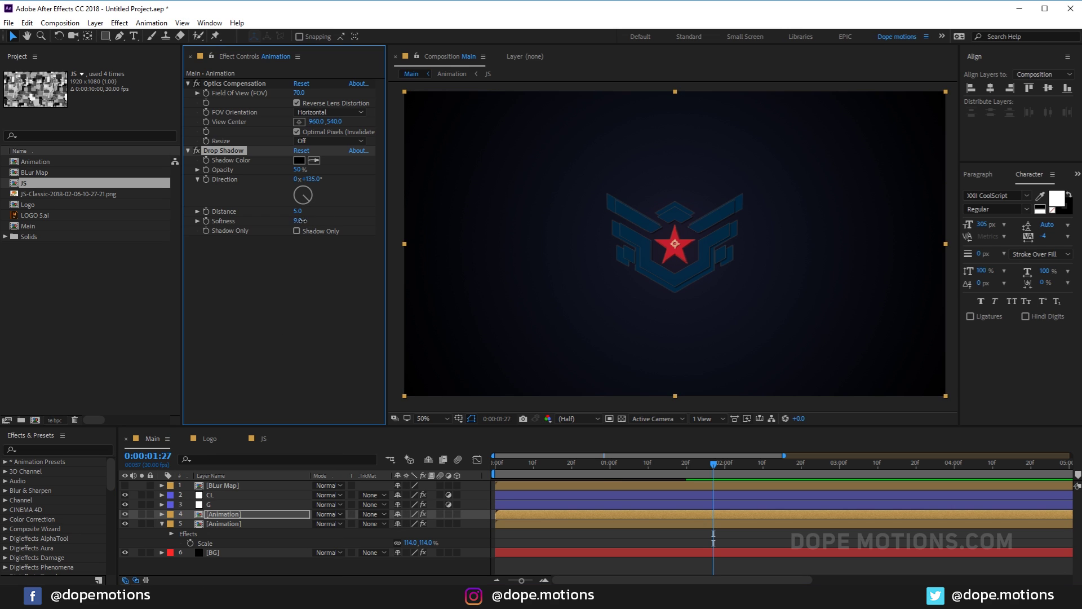
drag(301, 220, 316, 219)
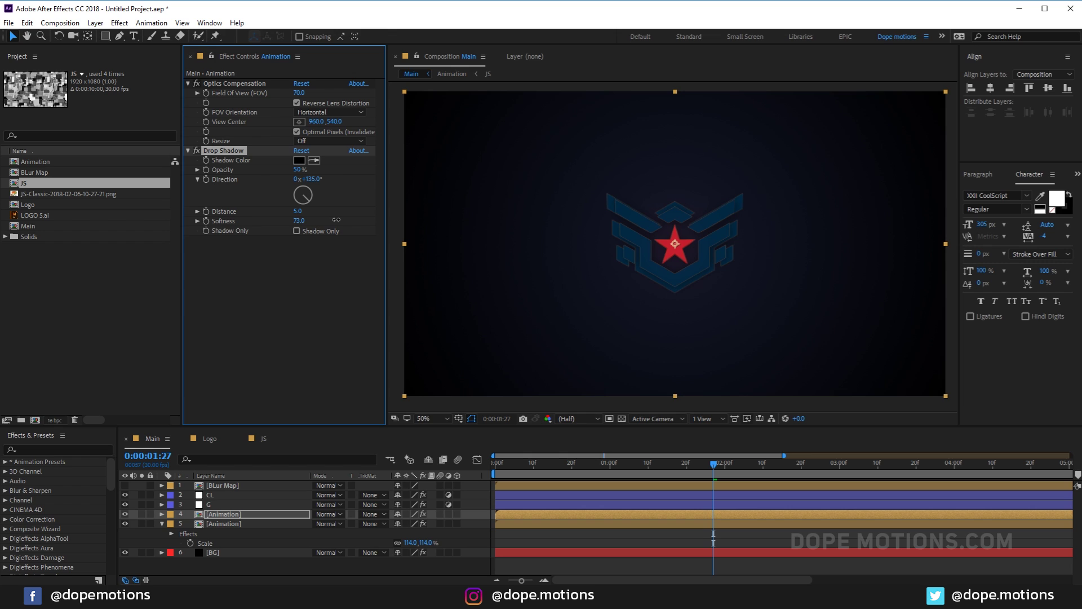
drag(302, 211, 310, 211)
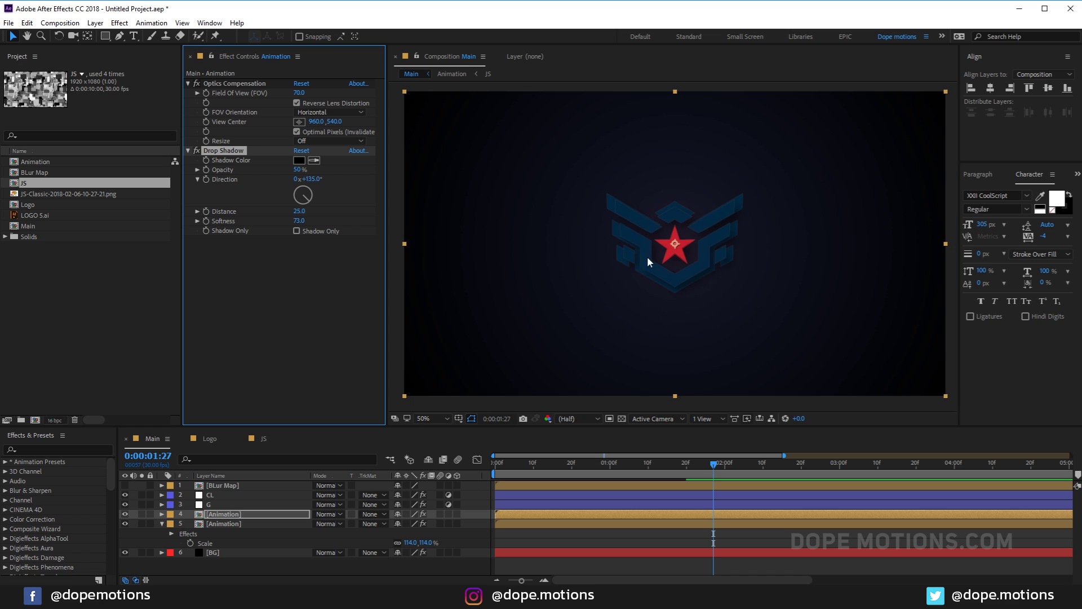
Set the Drop Shadow direction to 201° and check the first few frames one by one
drag(629, 472, 745, 468)
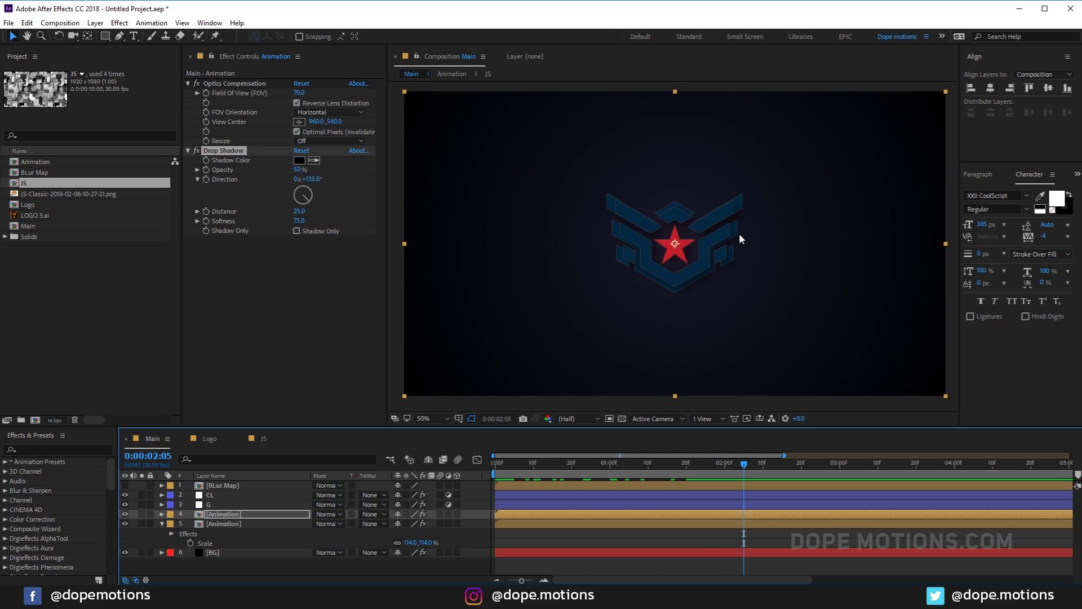
drag(310, 178, 346, 179)
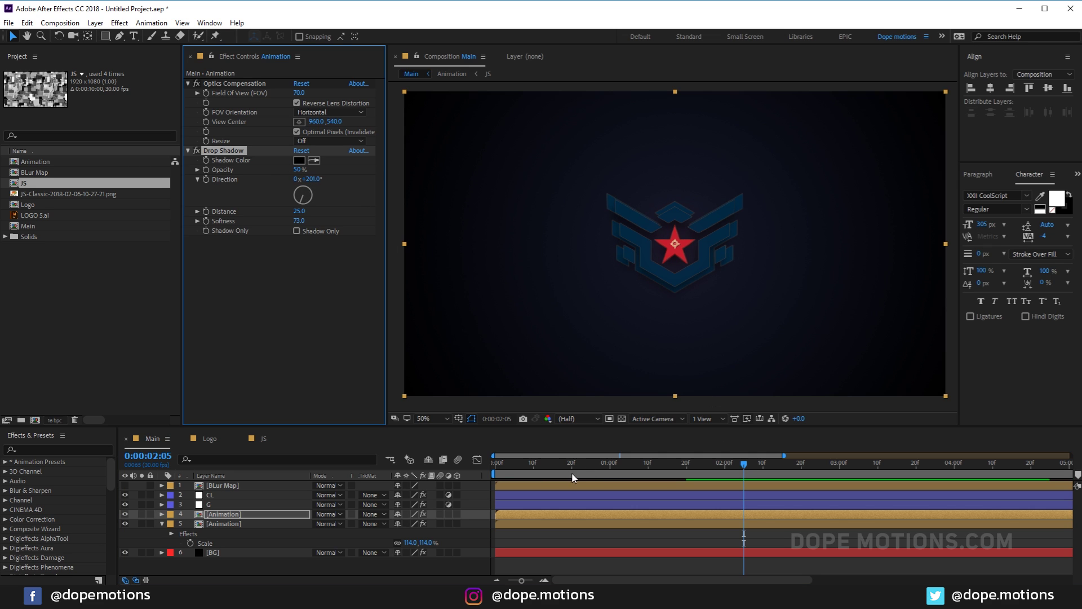
drag(526, 463, 438, 457)
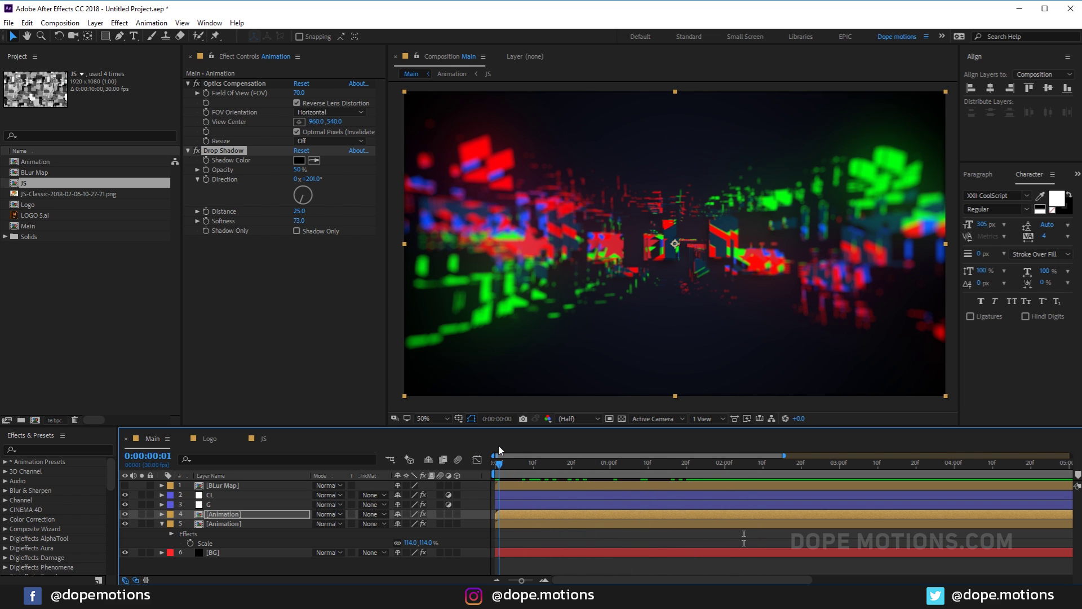
key(Page_Down)
key(Page_Down)
key(Page_Down)
key(Page_Down)
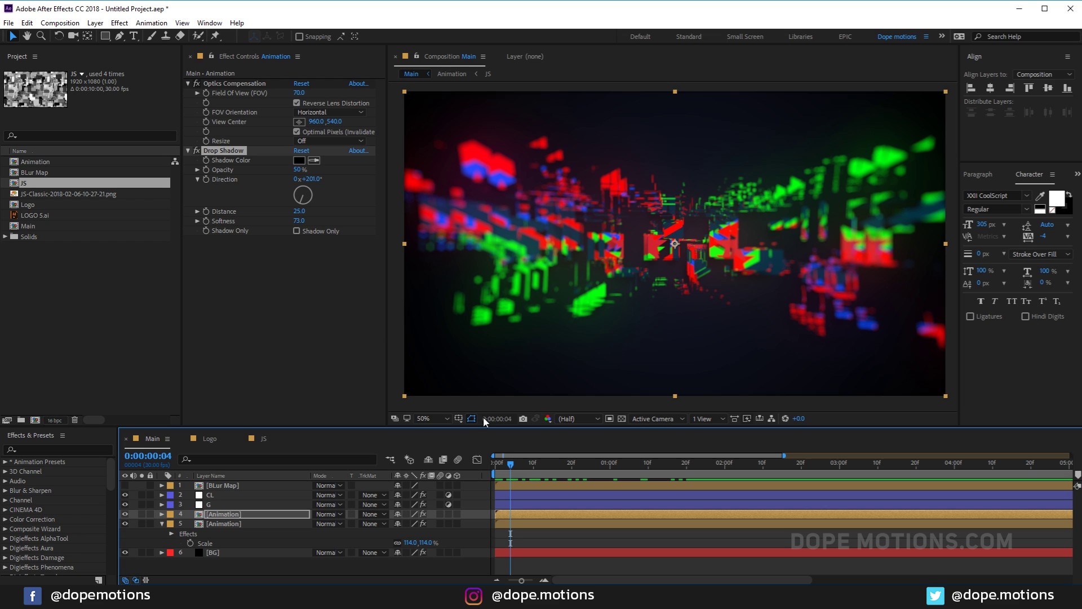
Collapse and hide the lower Animation layer, and preview the reveal without it
click(162, 523)
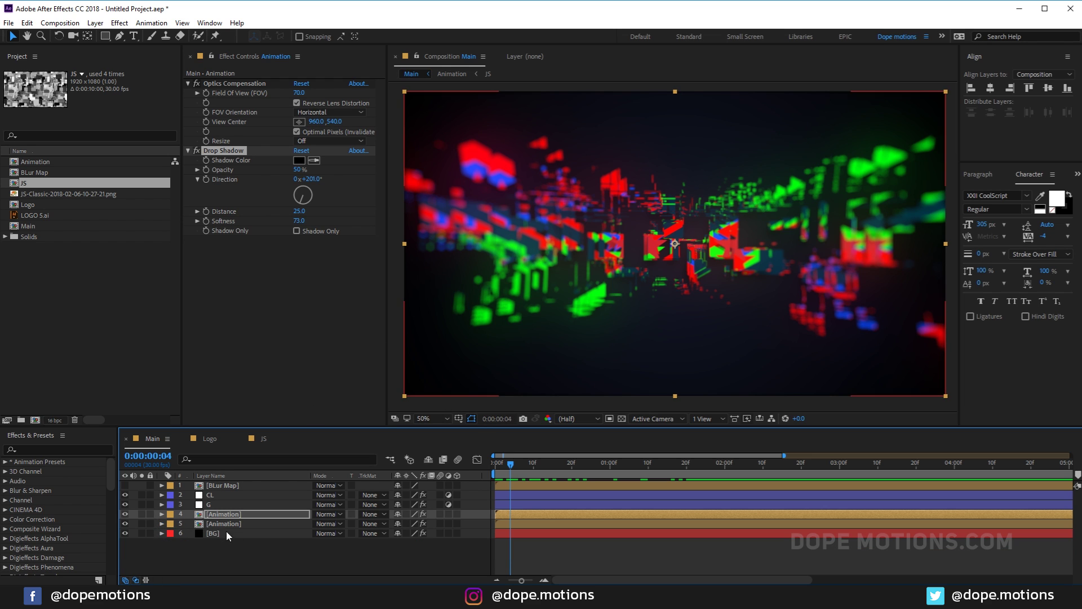
click(125, 523)
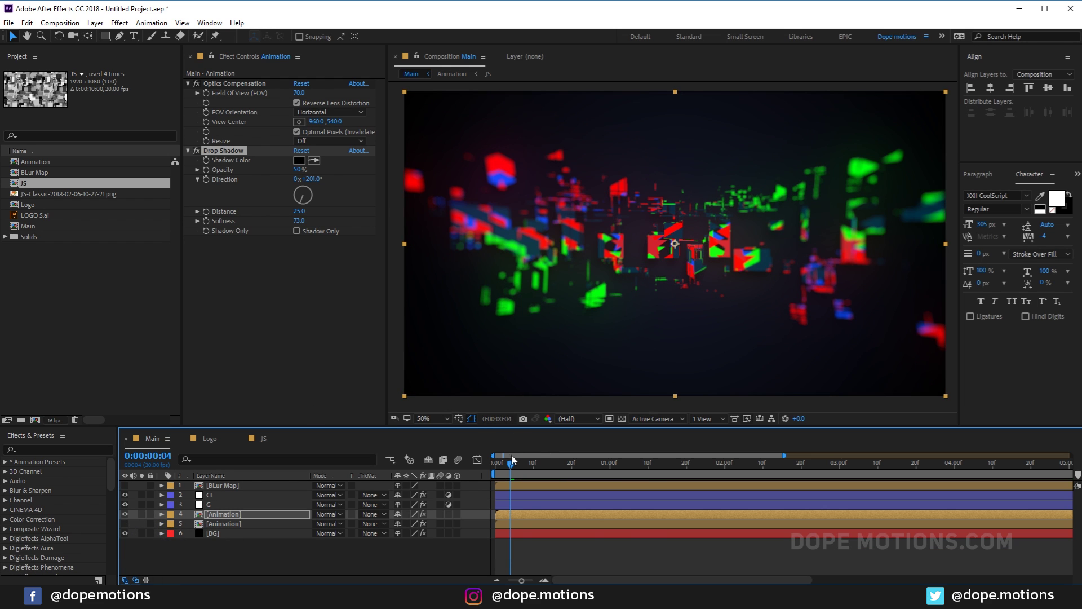
drag(516, 472, 576, 473)
key(space)
key(space)
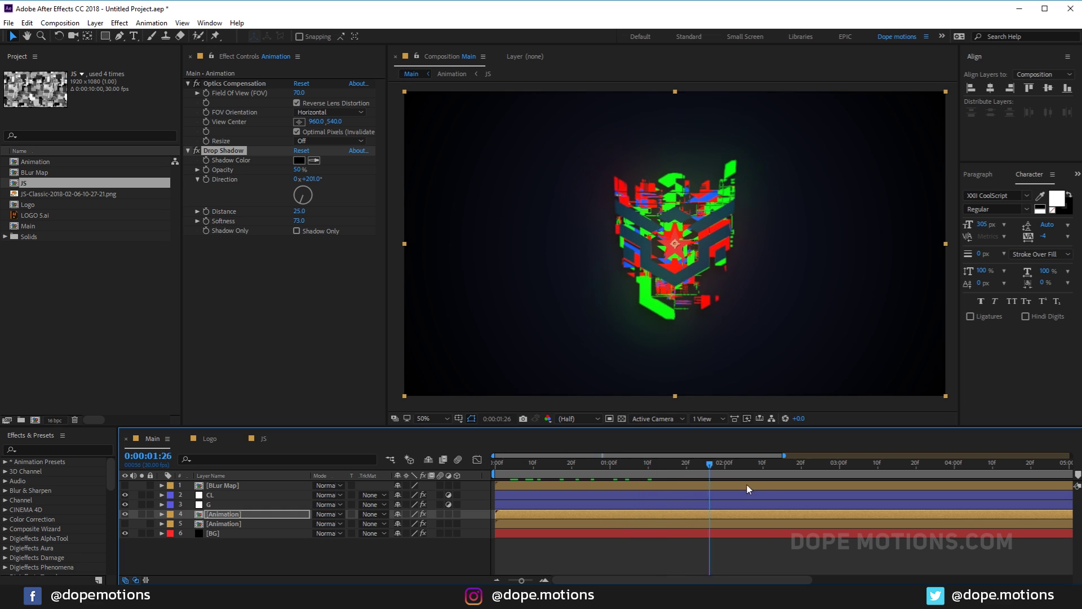
key(space)
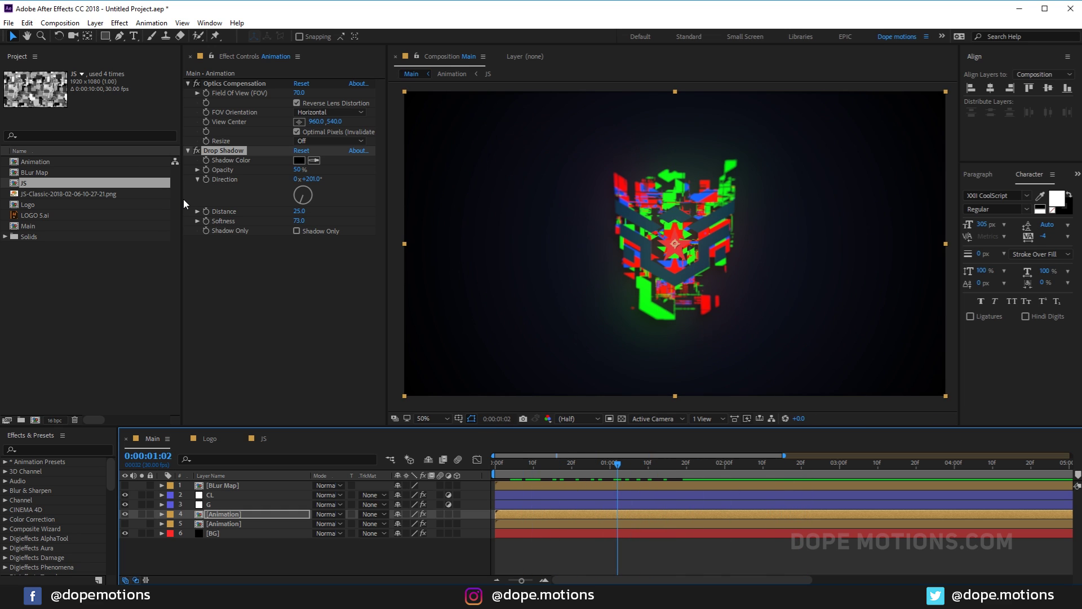
Set the Drop Shadow opacity on the upper Animation layer to 30% and scrub through the first second
click(297, 169)
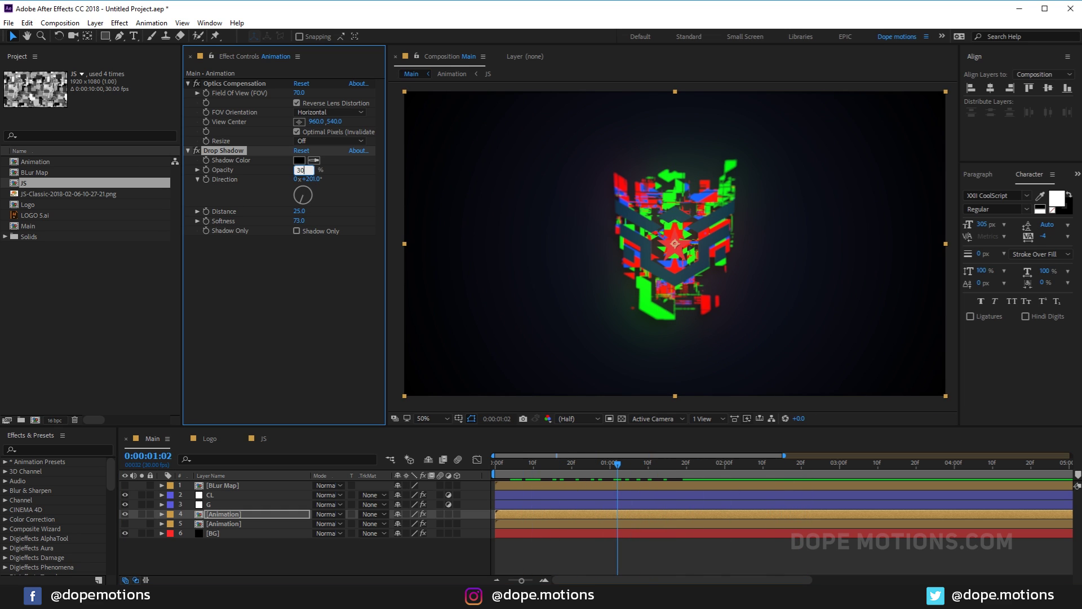
text(30)
key(Return)
click(517, 463)
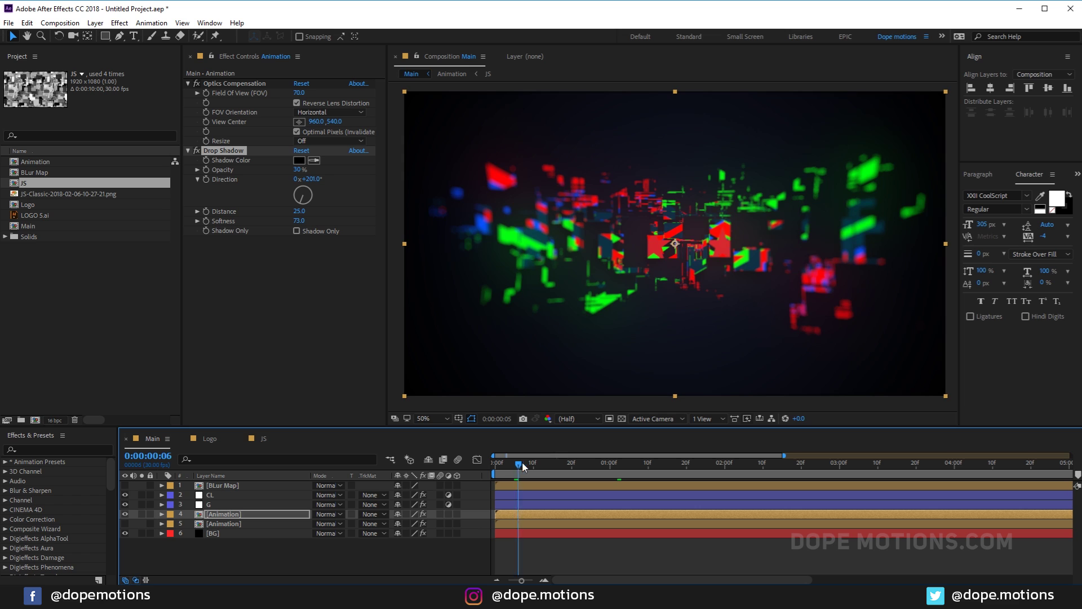
mouse_move(522, 466)
mouse_down()
mouse_move(537, 465)
mouse_move(492, 471)
mouse_move(719, 473)
mouse_move(506, 478)
mouse_up()
drag(591, 464, 610, 463)
click(209, 546)
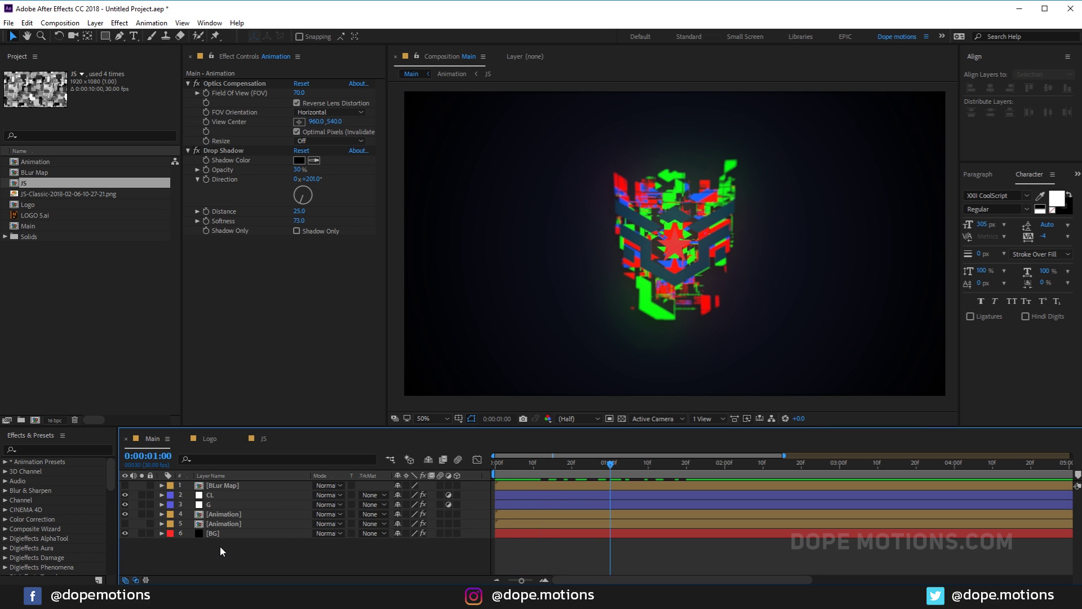
key(ctrl+y)
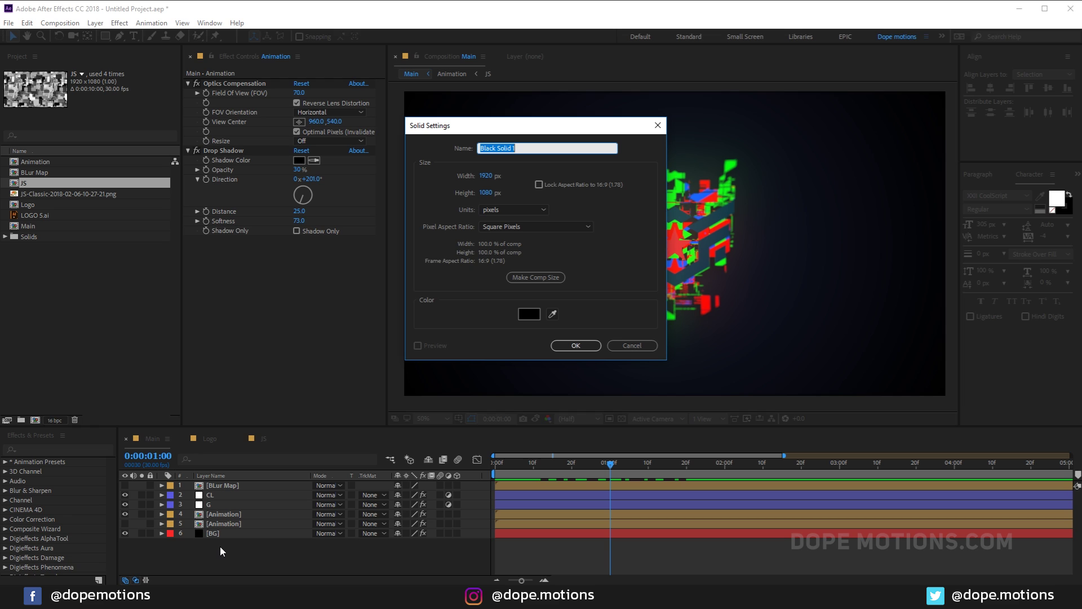
click(632, 345)
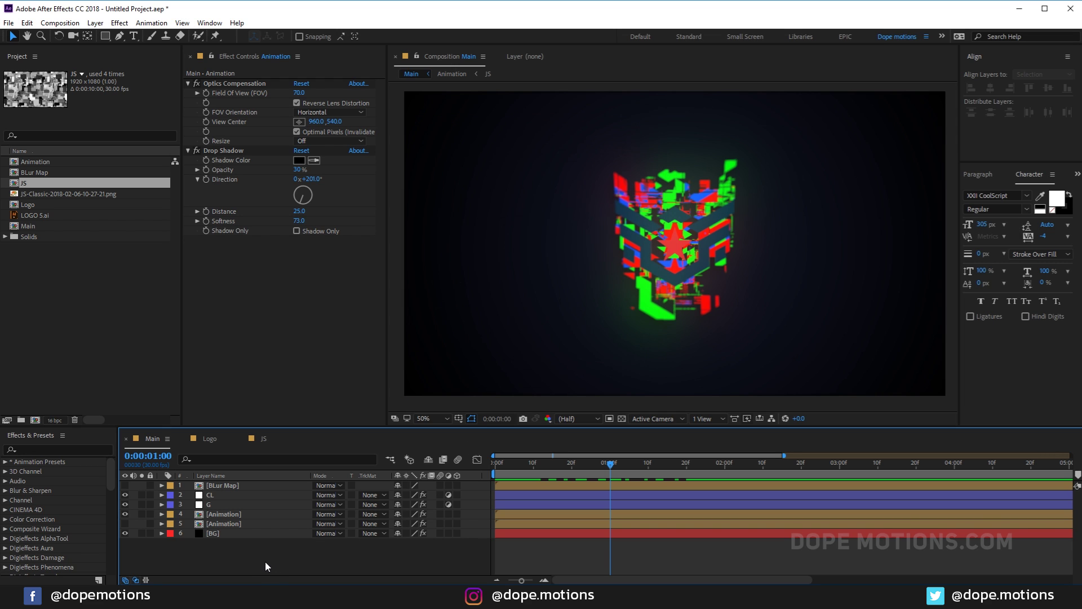
Add an adjustment layer at the top of the Main composition and rename it C
key(ctrl+alt+y)
key(Return)
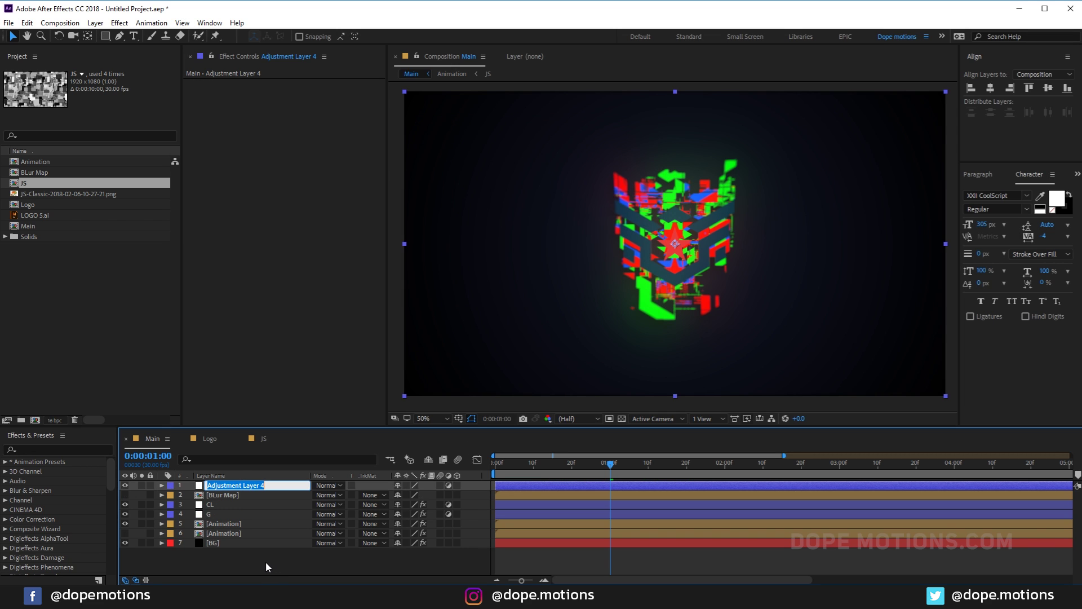
text(C)
key(Return)
Apply Curves to layer C and shape a gentle RGB S-curve with darker shadows and brighter highlights
key(ctrl+space)
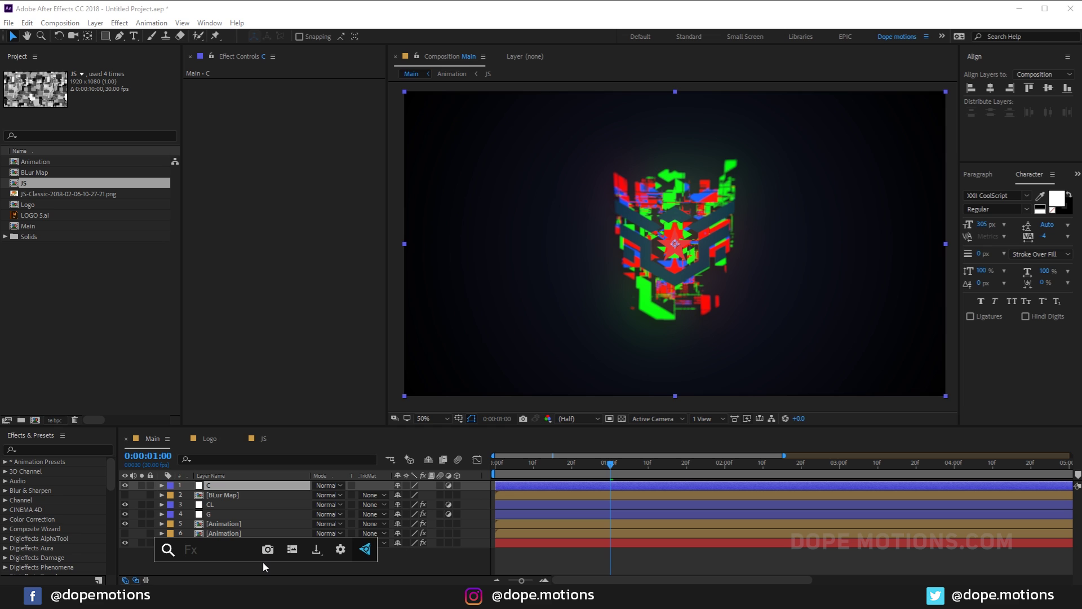
text(curv)
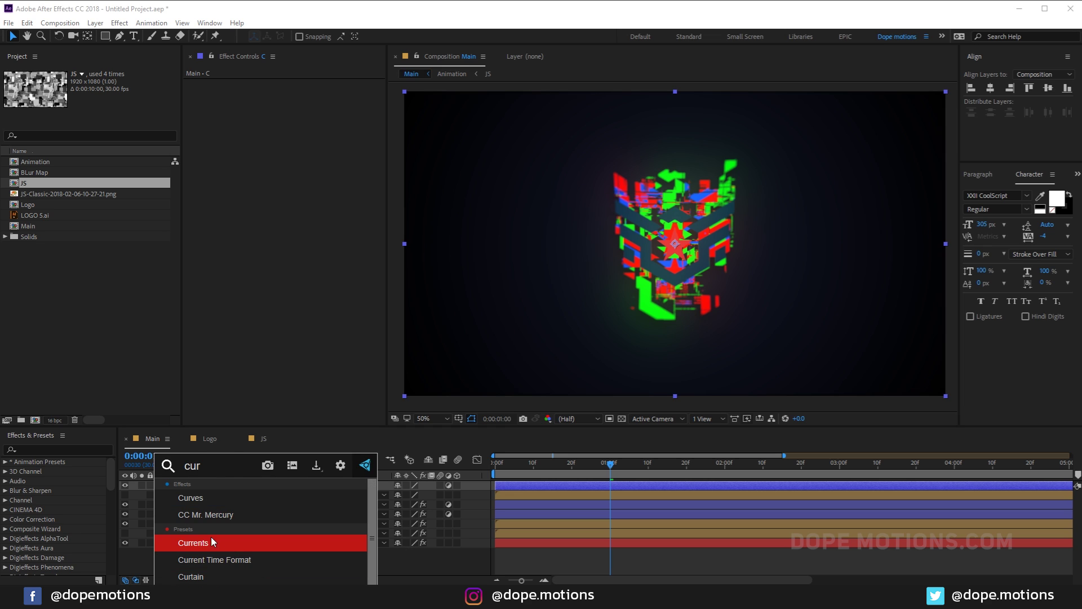
click(206, 544)
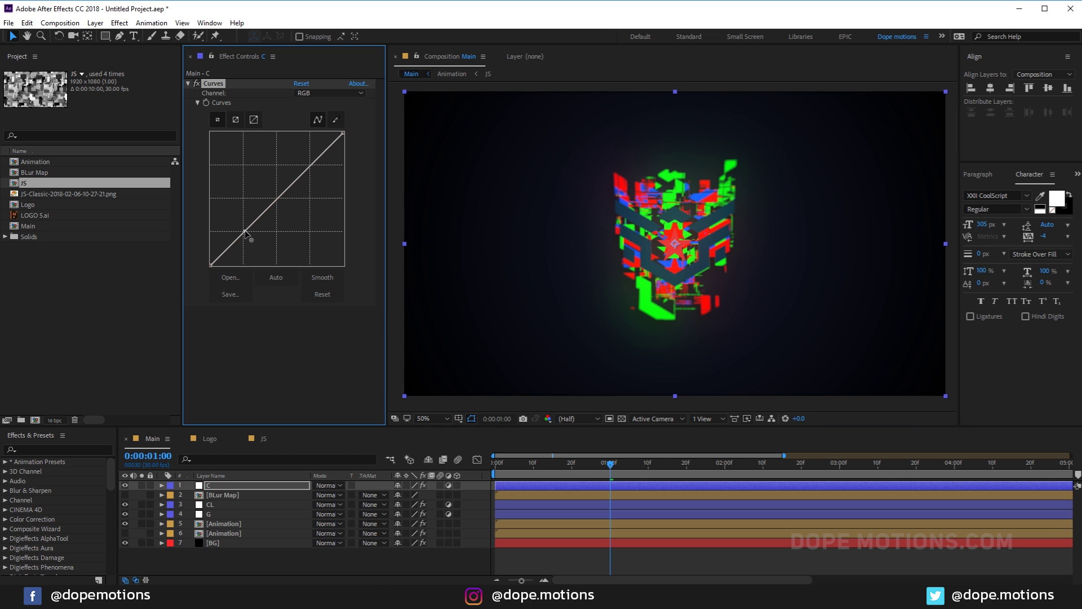
drag(245, 232, 248, 235)
drag(314, 175, 303, 176)
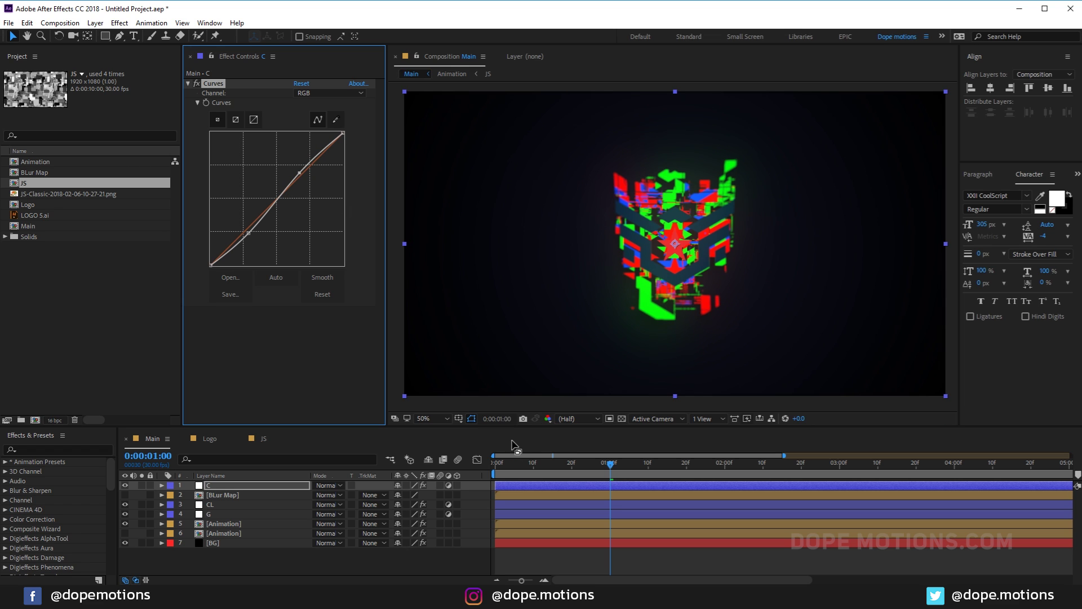
Set the Glow Intensity on layer G to 1.4 and preview the reveal
drag(515, 465, 520, 465)
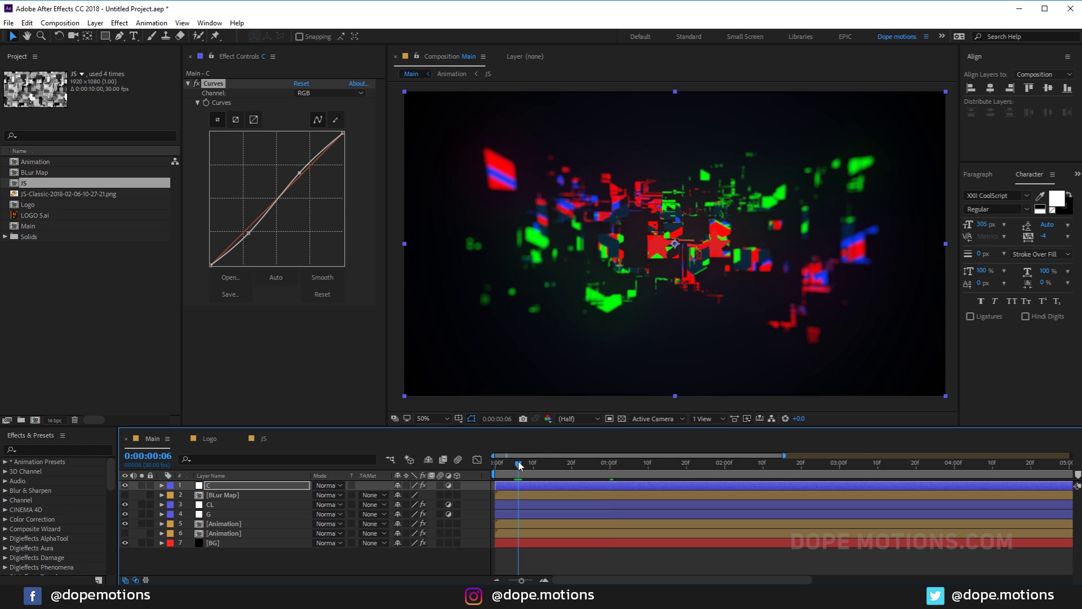
click(198, 83)
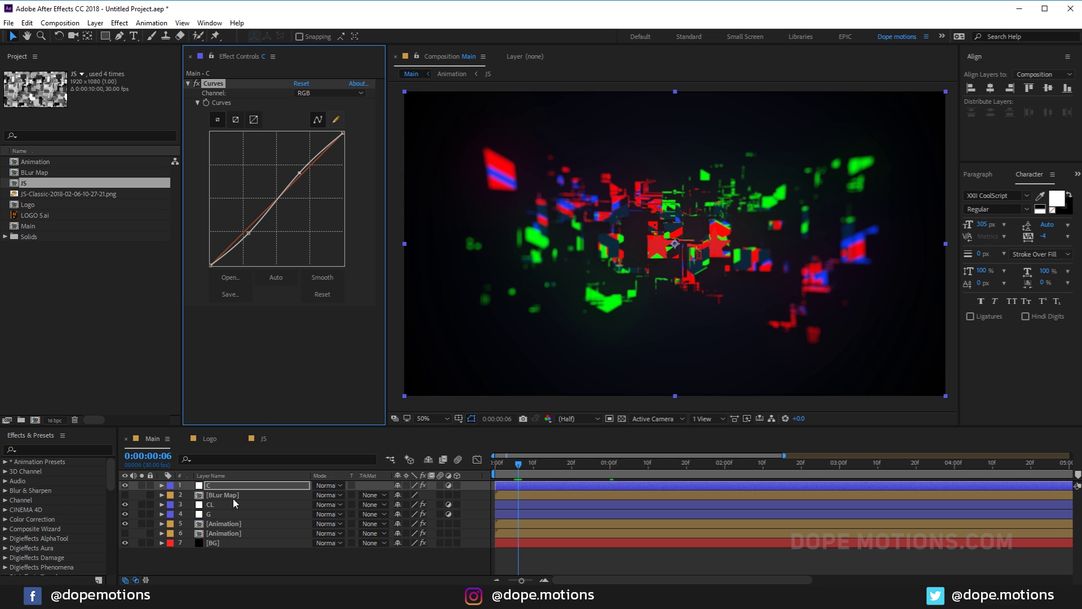
click(214, 513)
drag(294, 121, 312, 121)
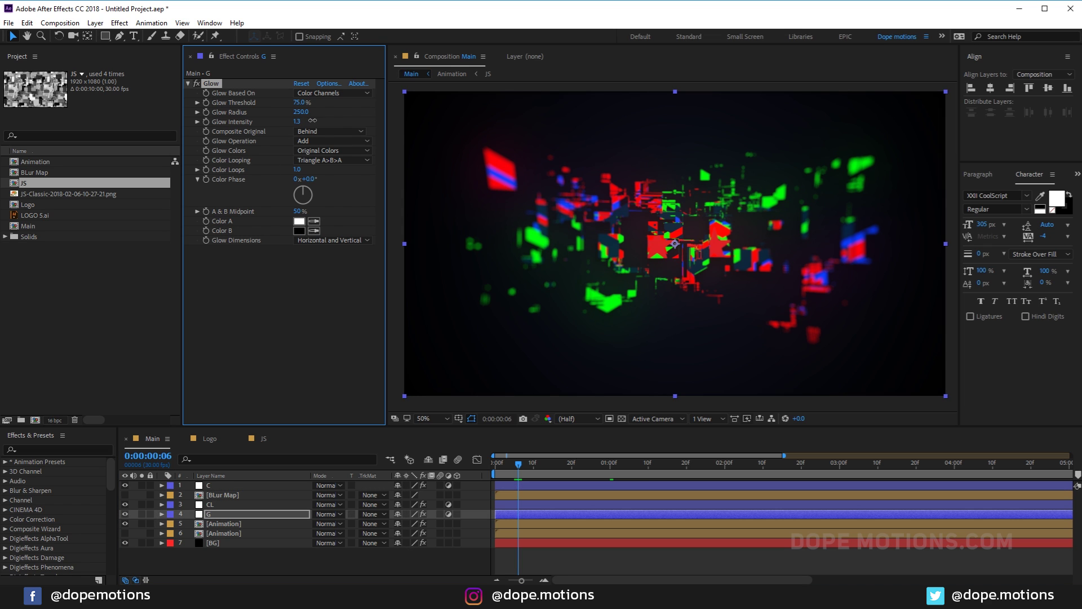
key(space)
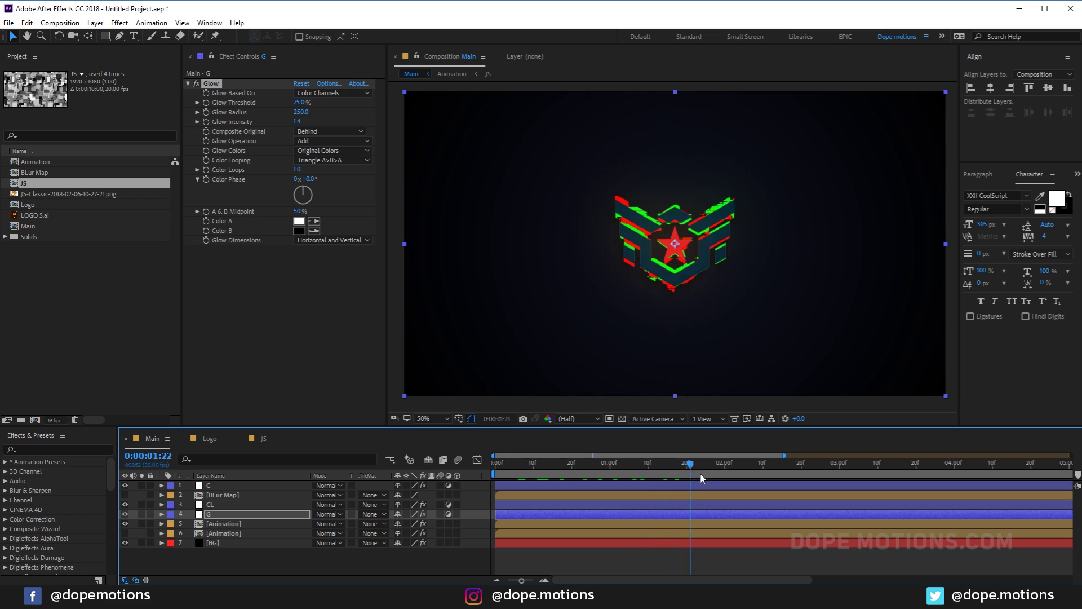
key(space)
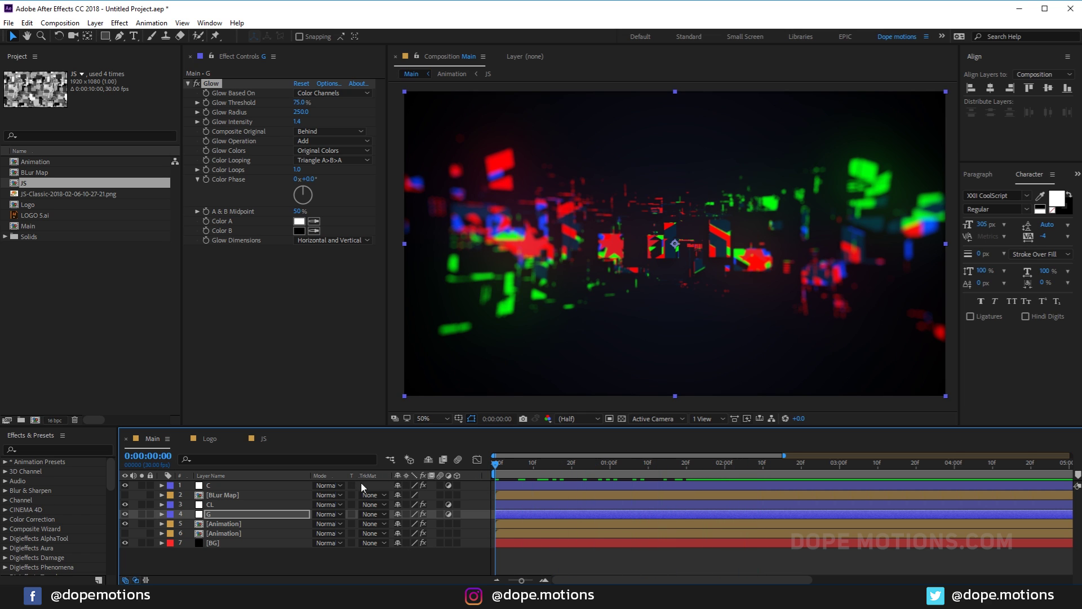
key(space)
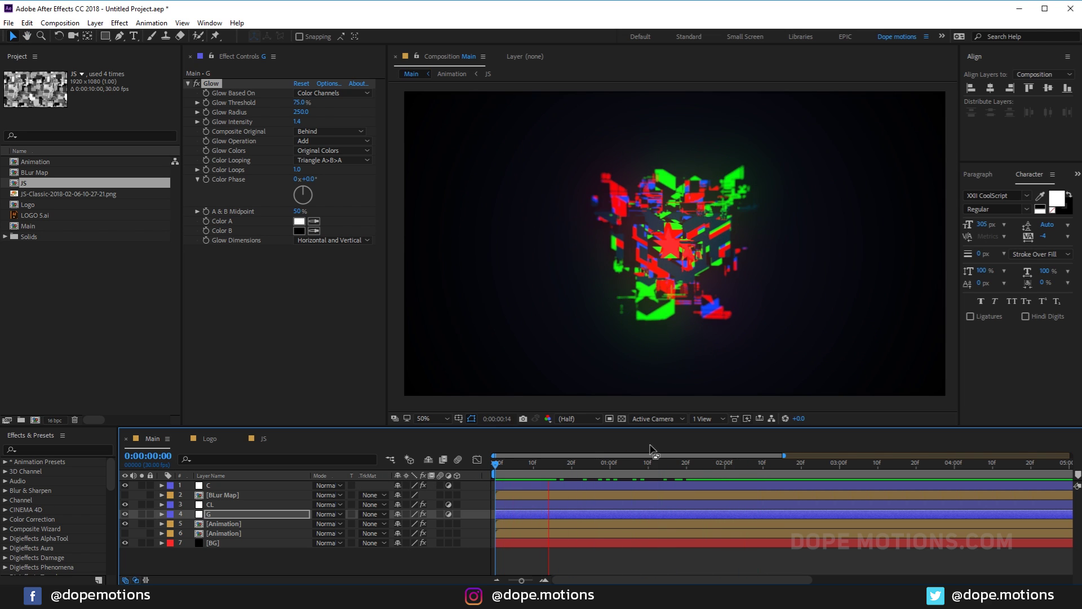
Show the lower Animation layer again and set its Scale to 100% while viewing frame 12
click(542, 460)
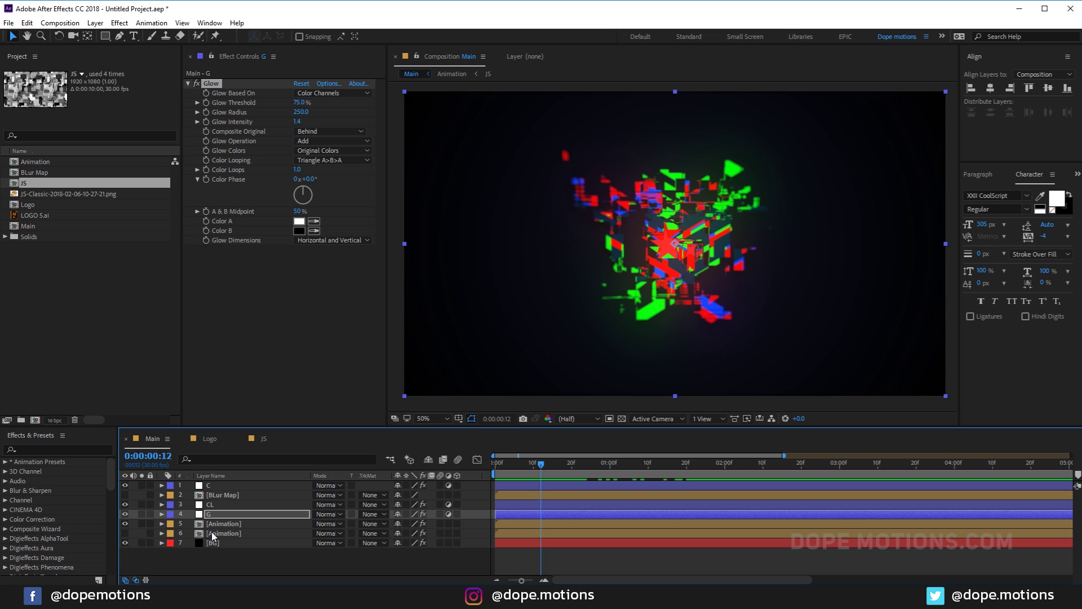
click(157, 531)
click(125, 534)
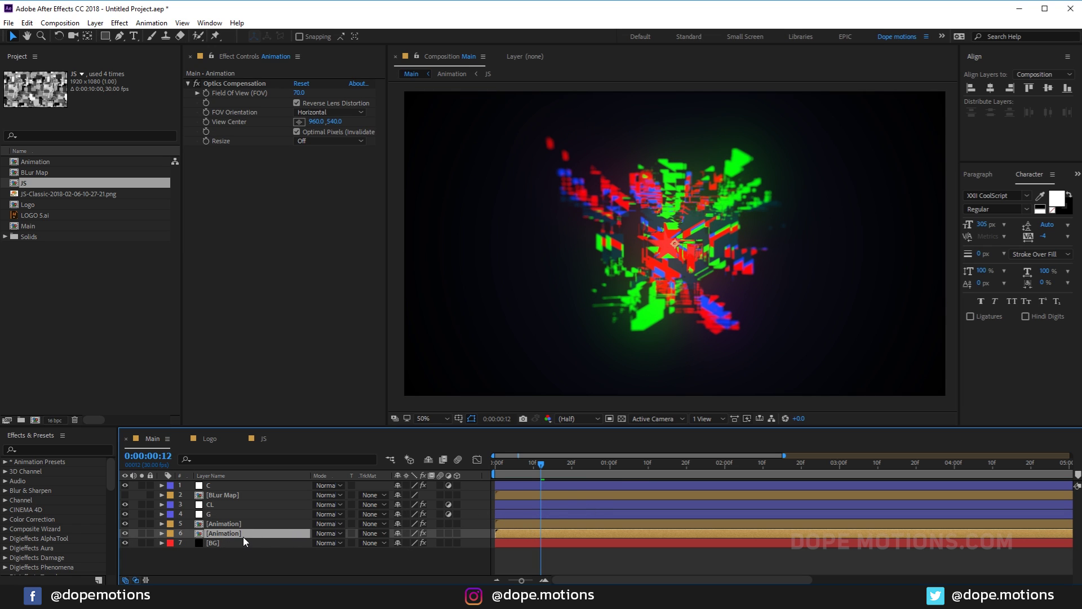
key(s)
click(427, 542)
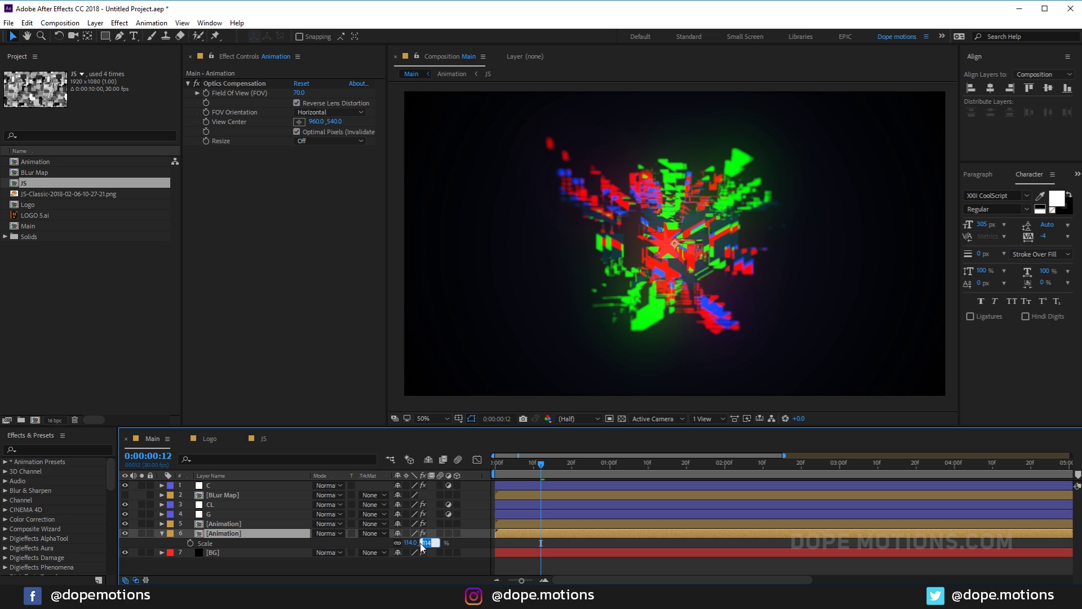
text(100)
key(Return)
Apply CC Radial Blur to the lower Animation layer with Amount 184 and type Centered Zoom
key(ctrl+space)
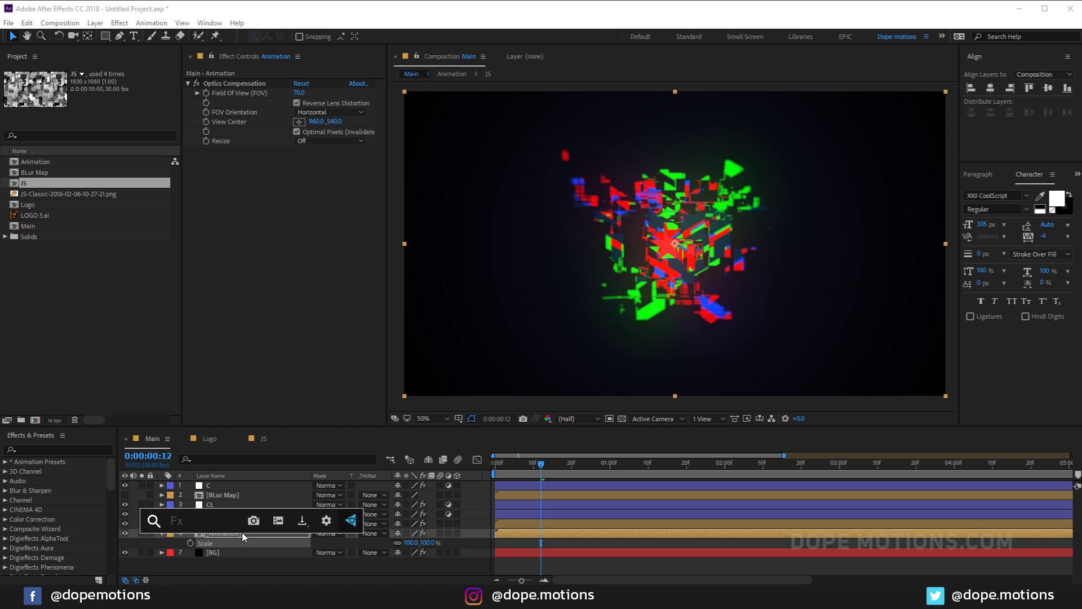
text(cc radial)
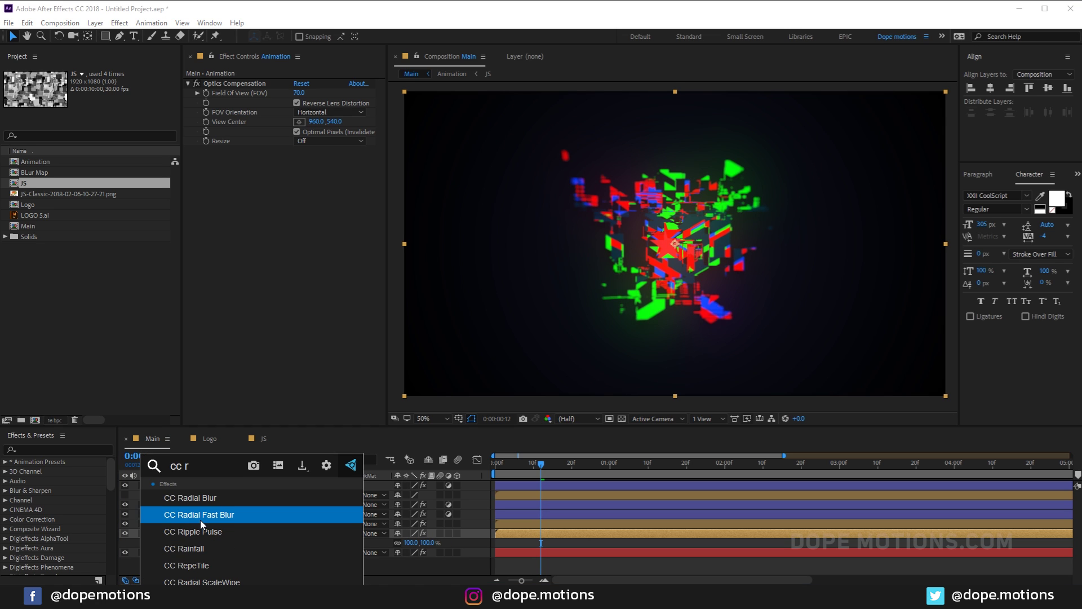
click(206, 507)
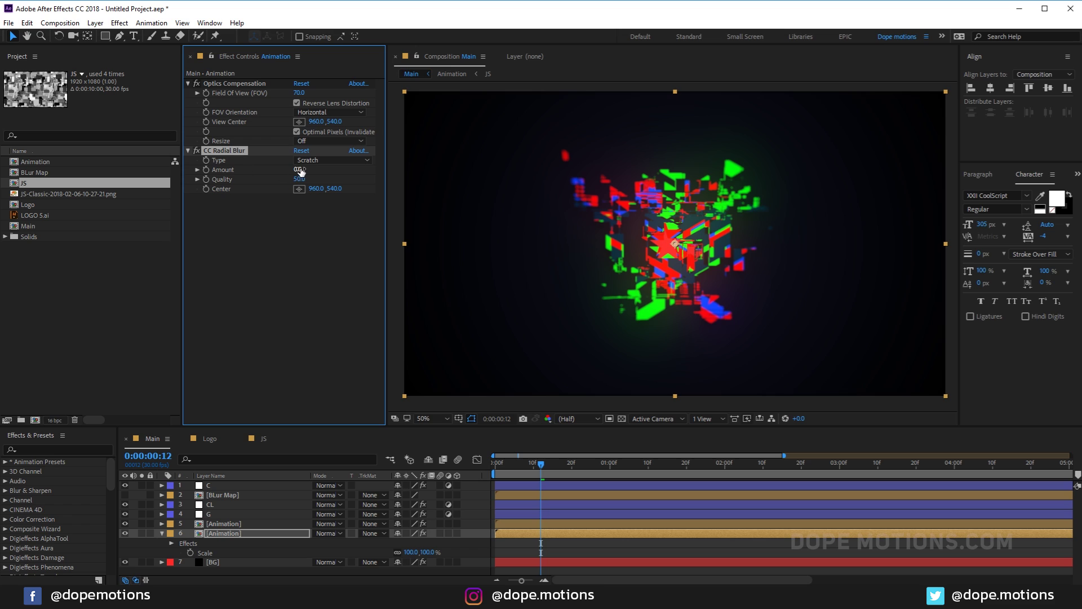
drag(333, 173, 408, 175)
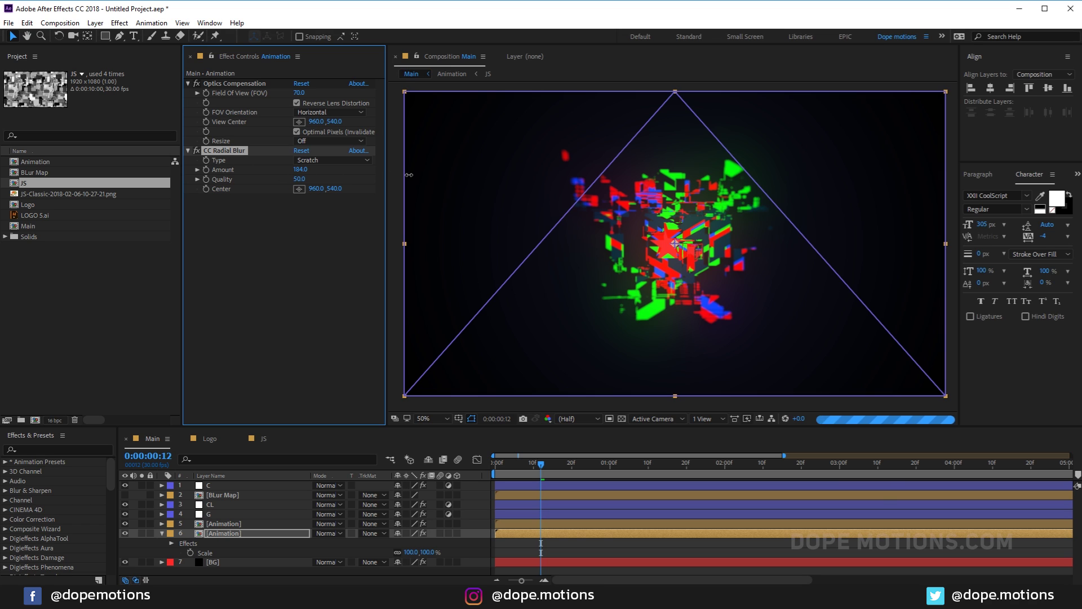
click(314, 161)
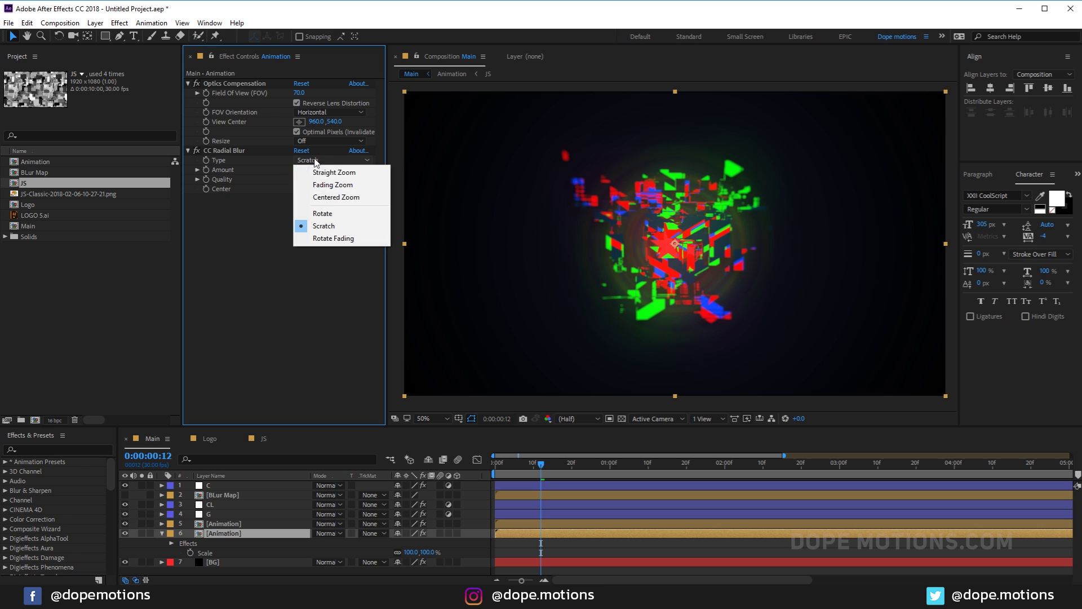
click(339, 198)
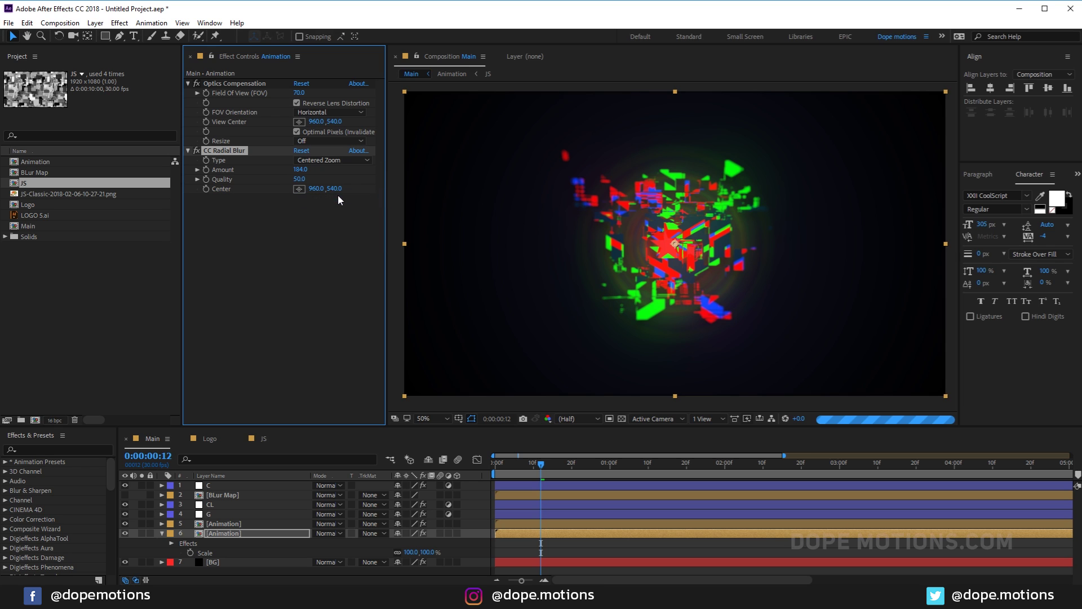
Set the CC Radial Blur Quality to 100 and its Amount to 250
click(300, 179)
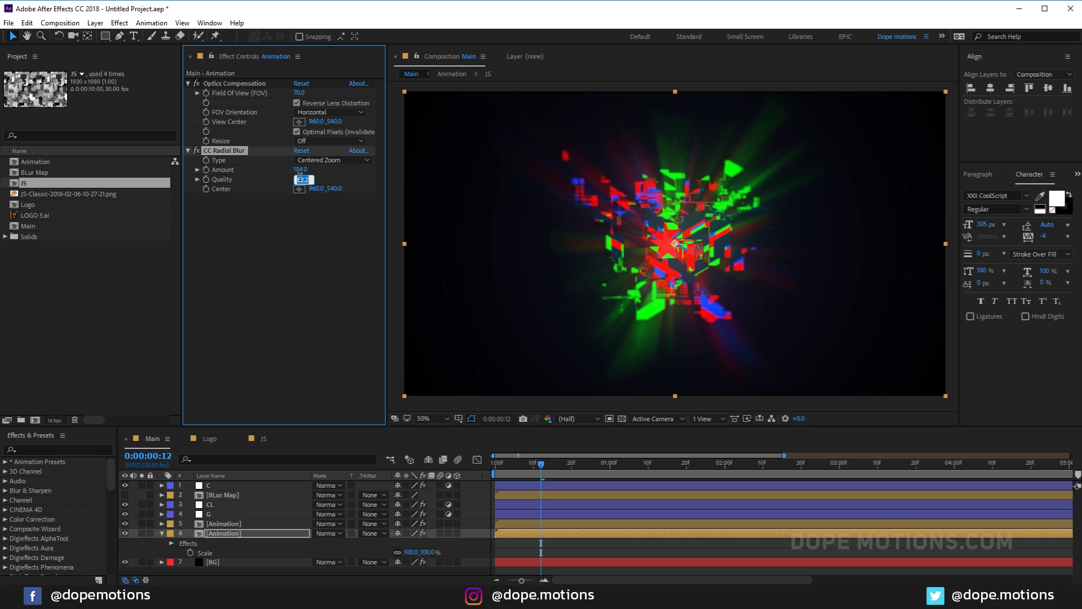
text(100)
key(Return)
drag(300, 168, 414, 168)
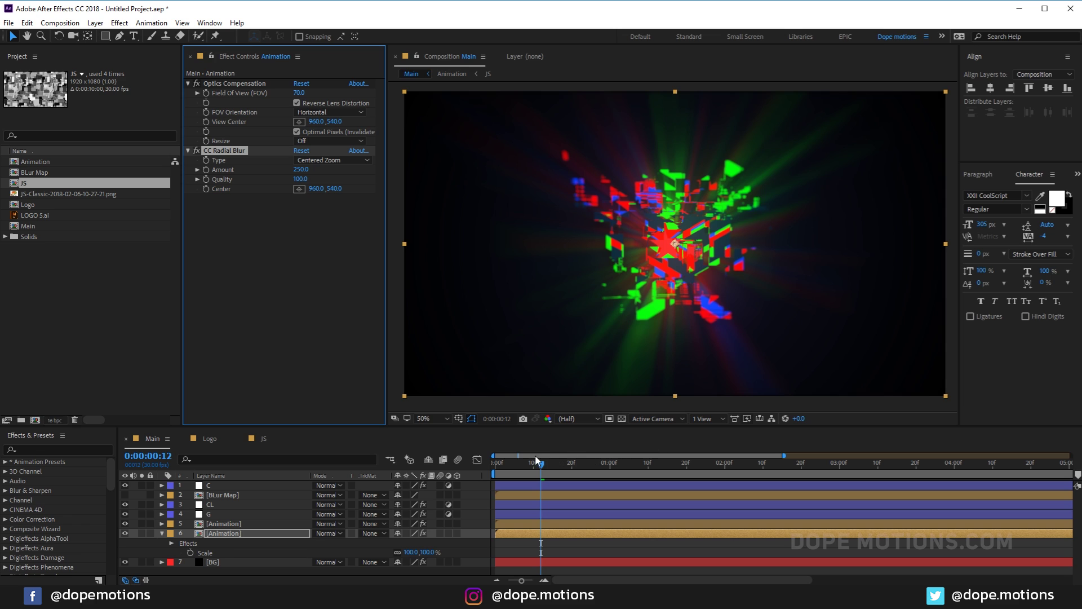
Keyframe the CC Radial Blur Amount from 250 at 0:00:01:05 to 0 at 0:00:01:20
drag(535, 461, 507, 464)
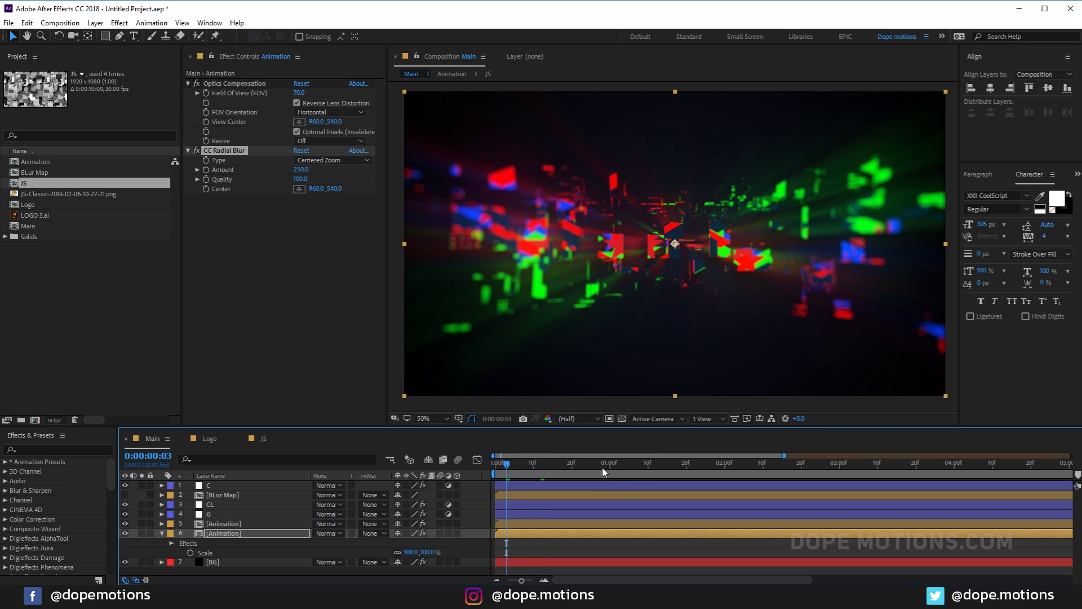
drag(603, 472, 627, 470)
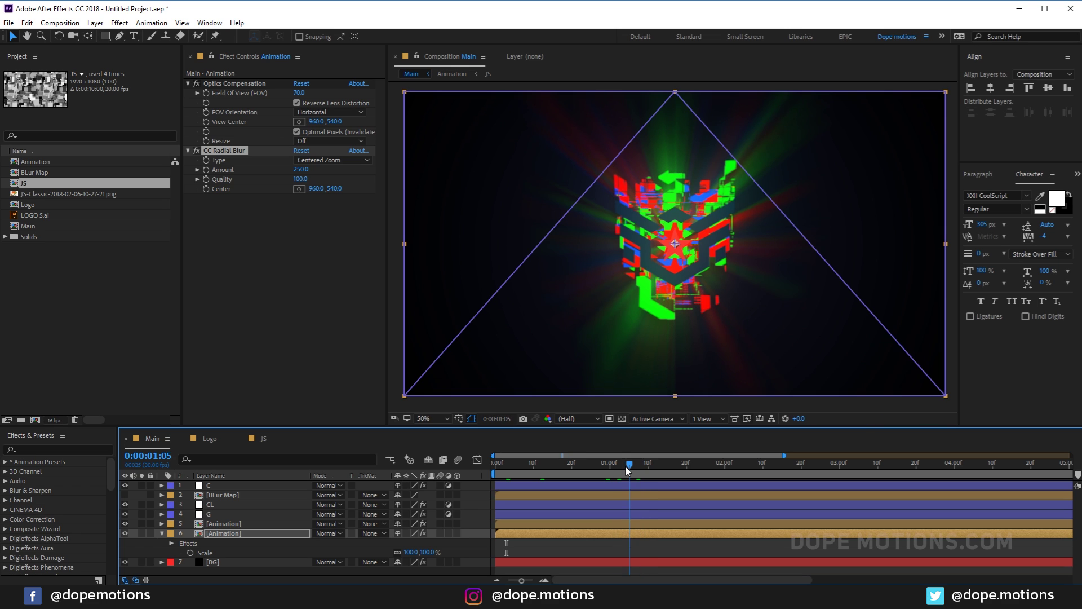
click(209, 176)
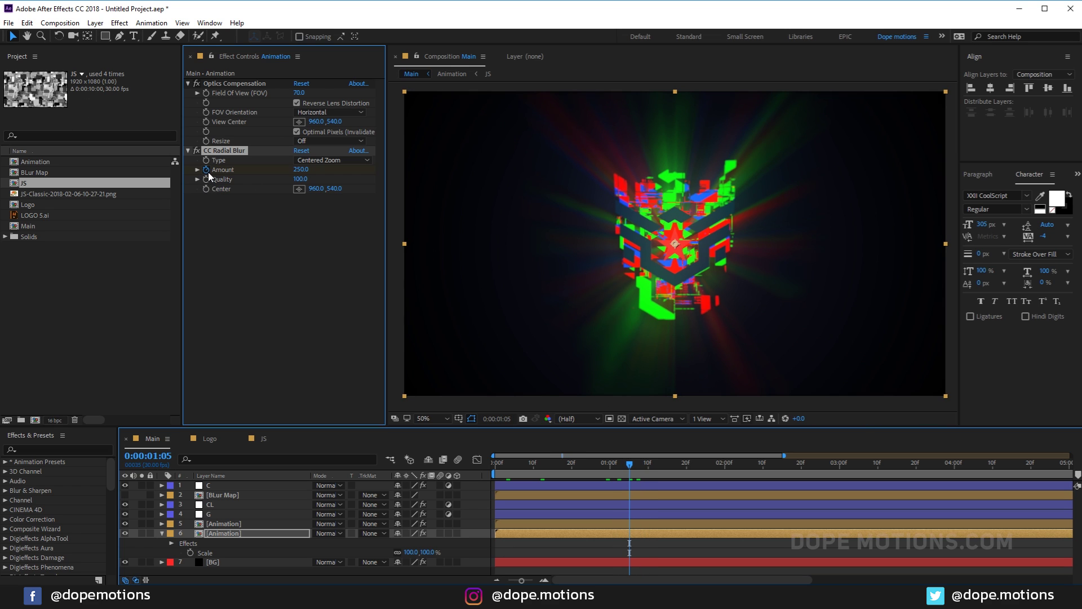
click(685, 463)
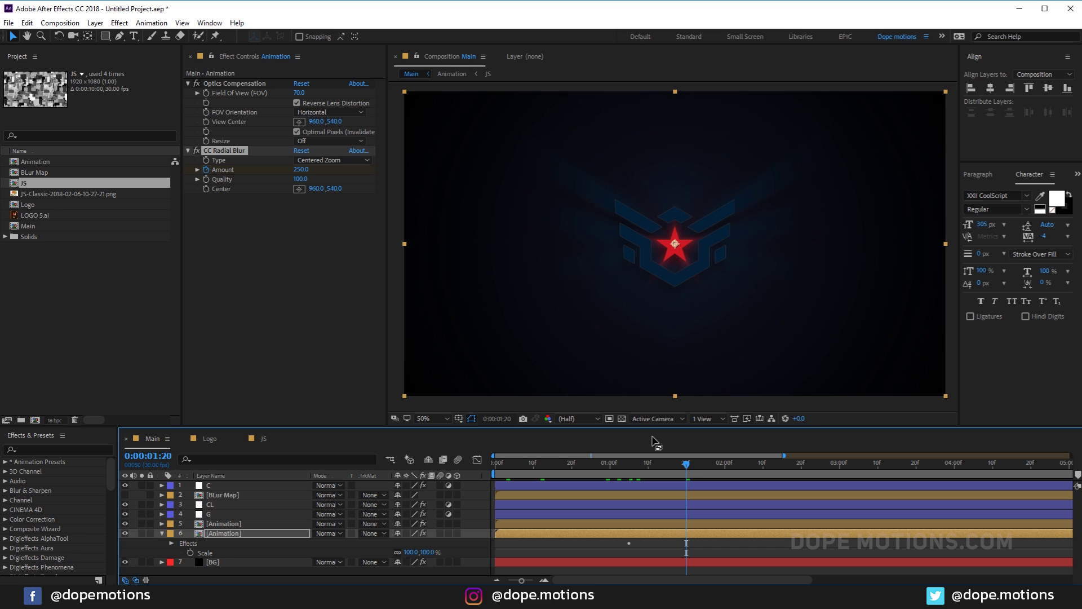
text(0)
key(Return)
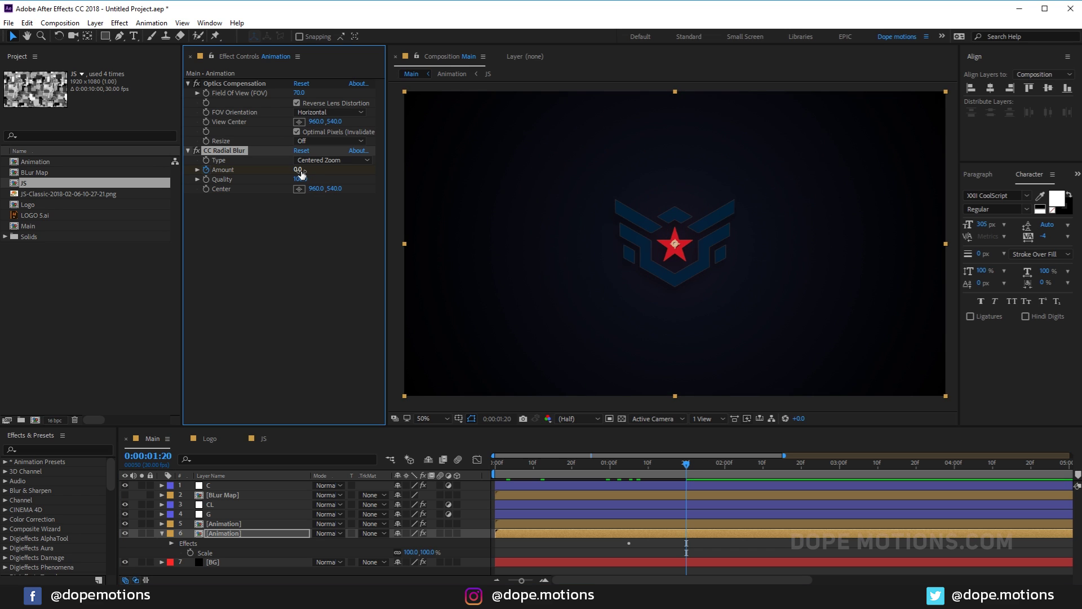
End the Main composition's work area at 0:00:03:00 and preview the light-ray animation
click(631, 471)
drag(634, 473, 840, 471)
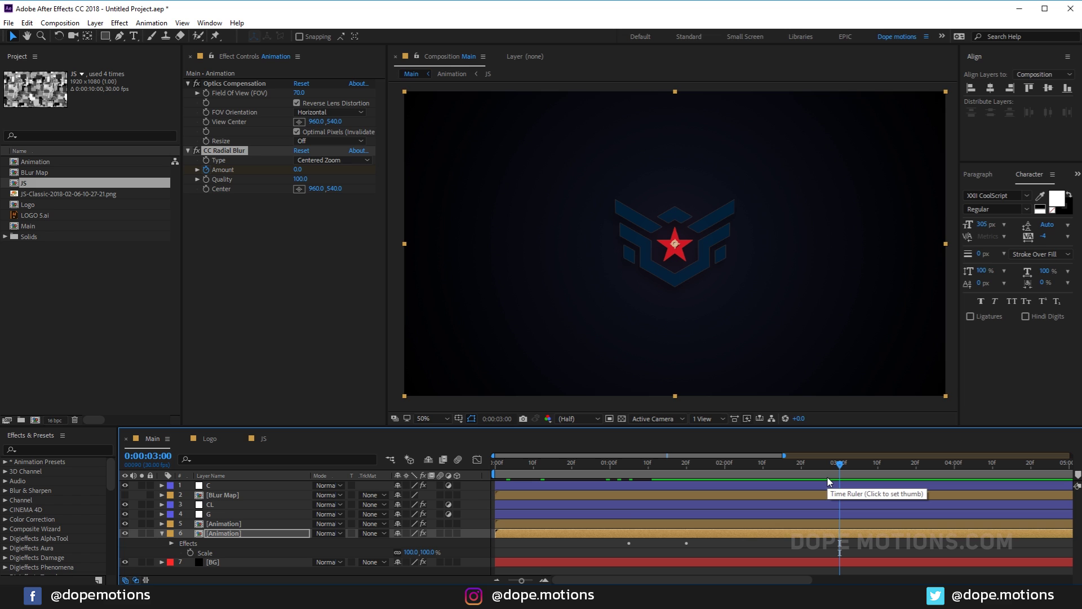
key(n)
key(space)
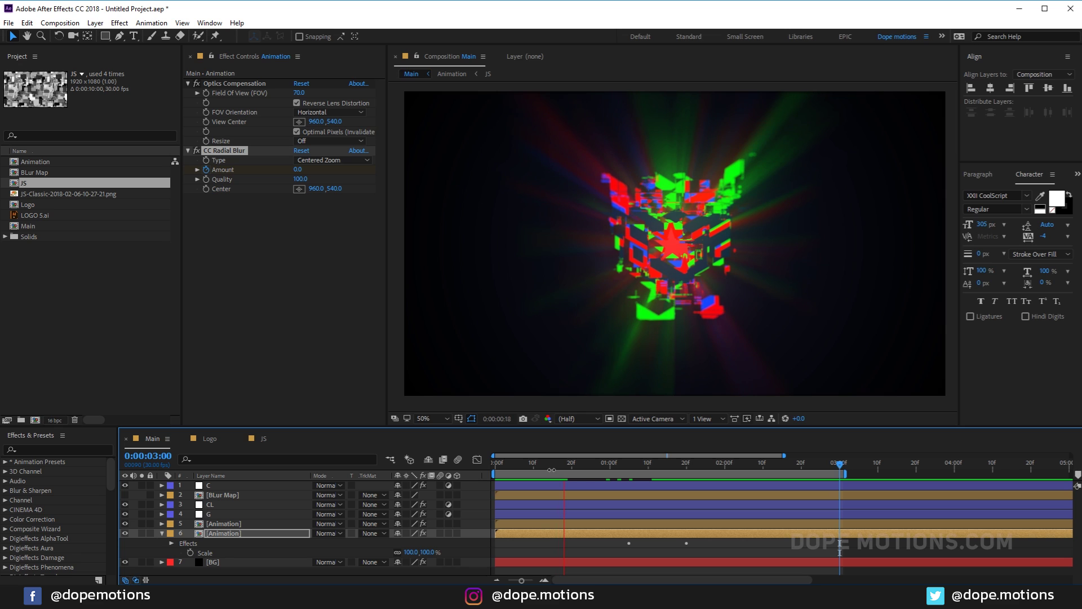
Collapse the lower Animation layer and replay the logo reveal from the first frame
click(162, 533)
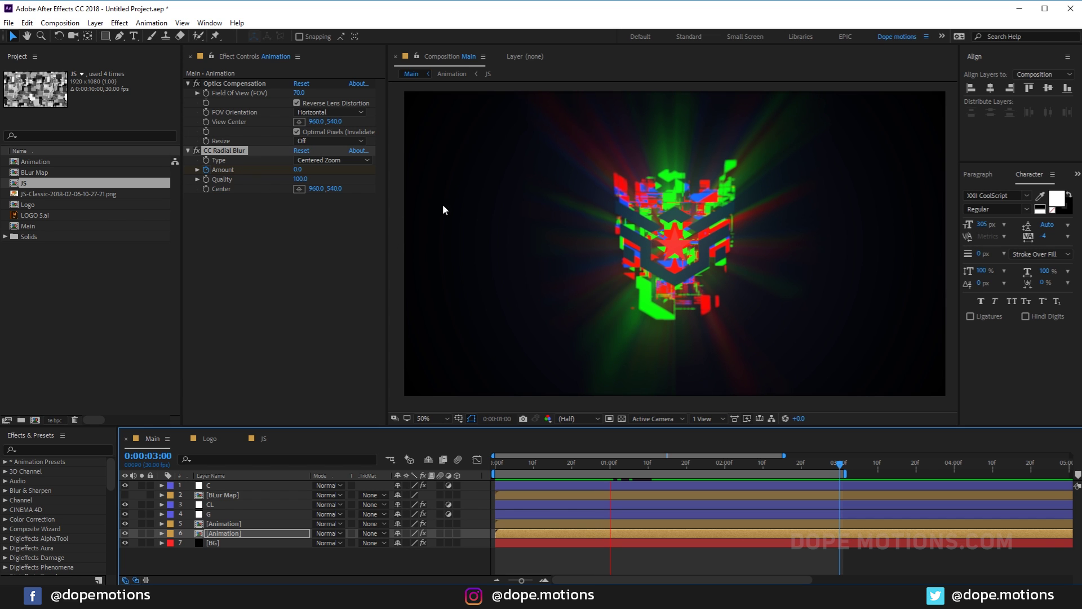
key(space)
key(Home)
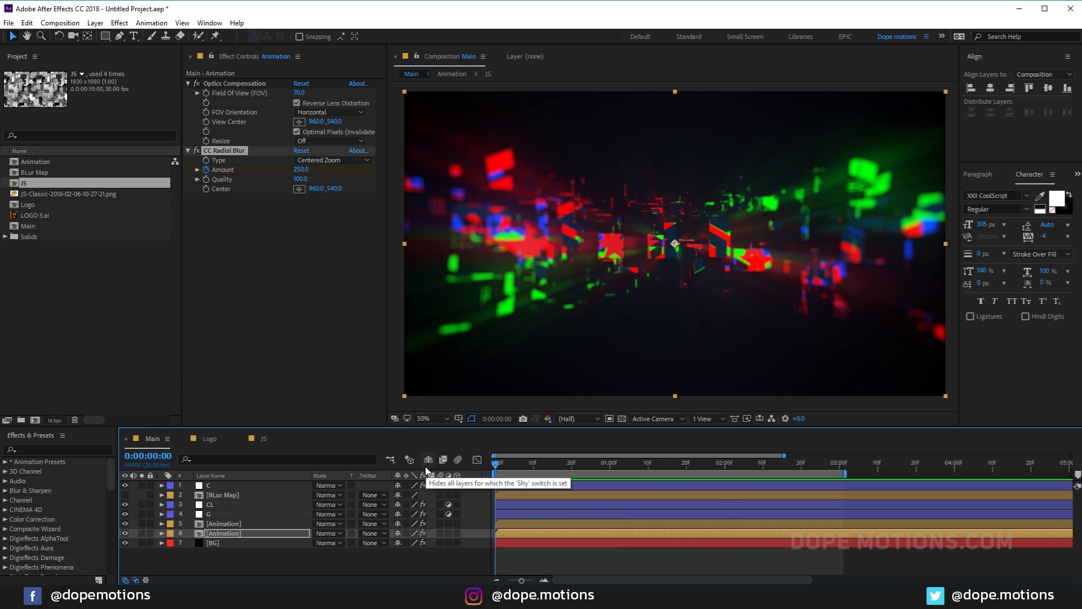
key(space)
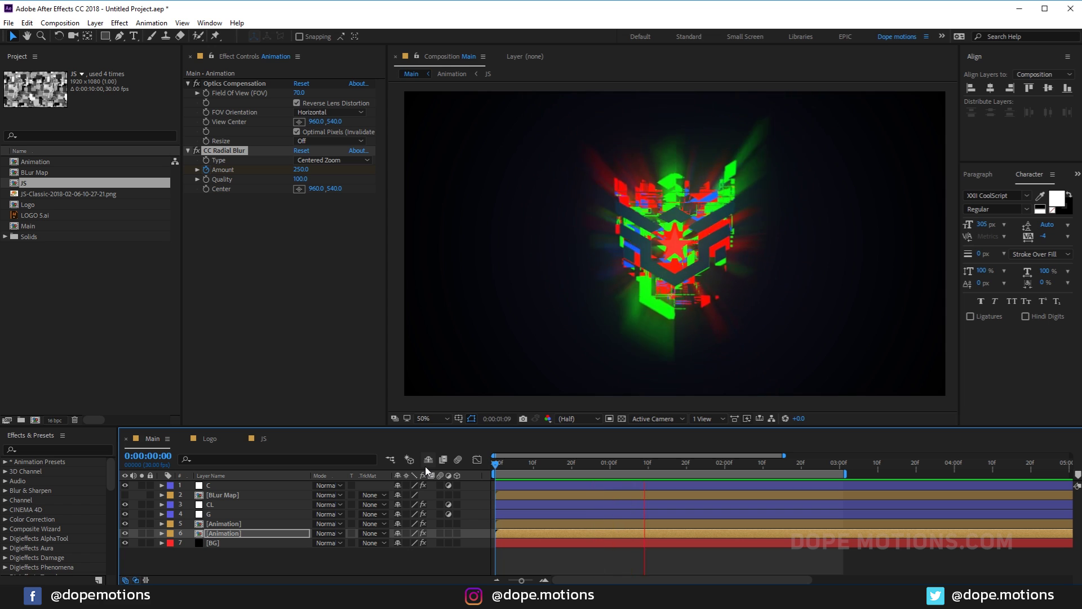